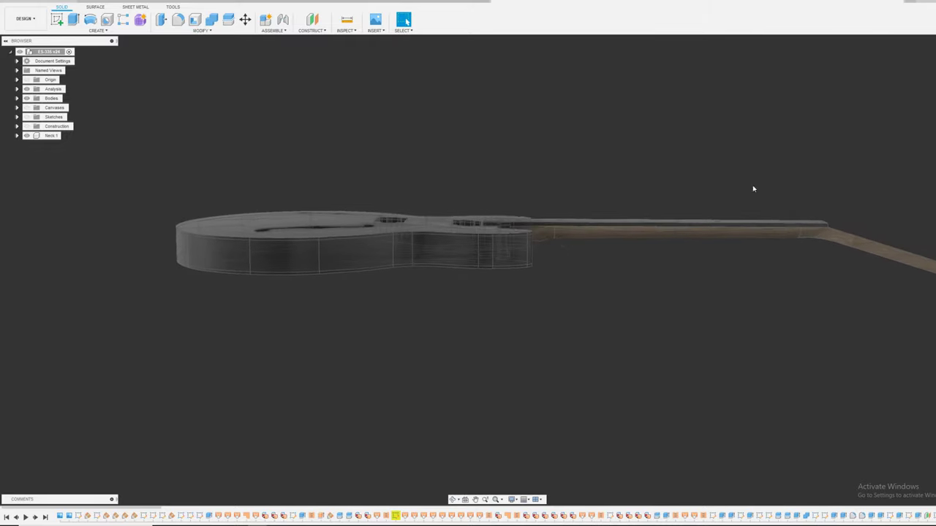
- Examine the guitar model from the side, focusing on how the neck and headstock sit relative to the body
scroll(506, 272, "up", 2)
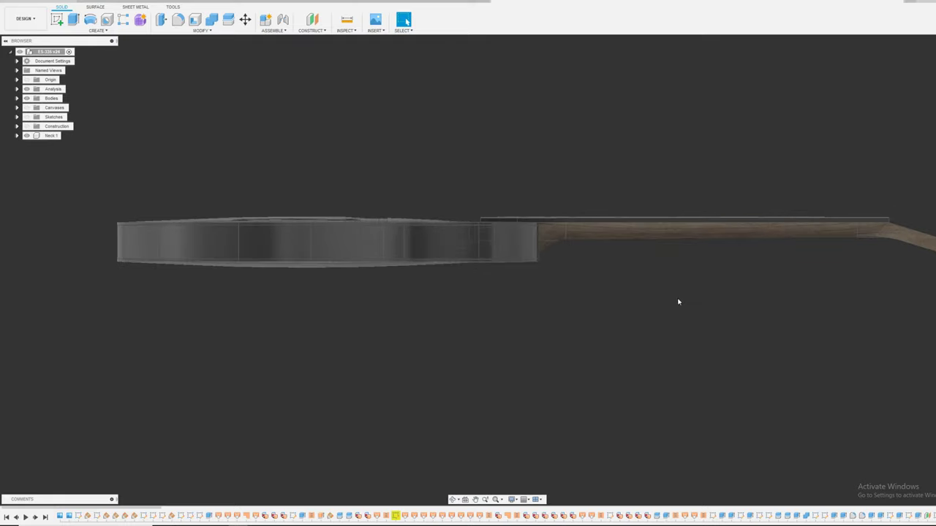
scroll(678, 301, "down", 2)
middle_click_drag(652, 310, 652, 308, "shift")
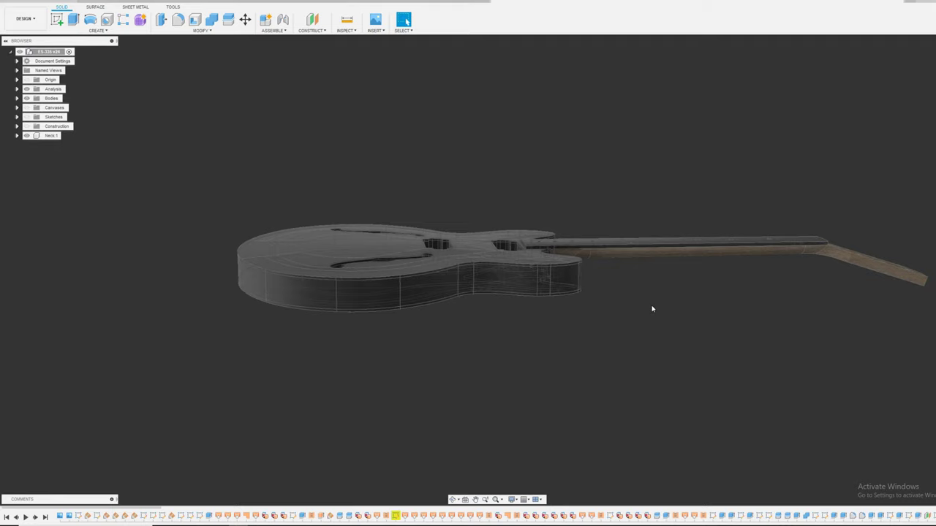
middle_click_drag(652, 309, 542, 171, "shift")
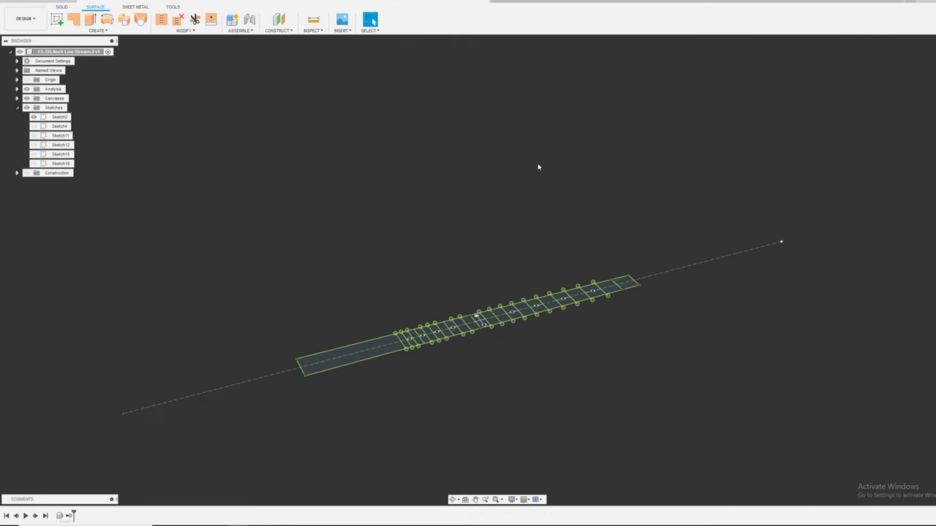
- Show the headstock outline in Sketch4 and inspect how it meets the nut end of the fretboard sketch
scroll(505, 186, "down", 2)
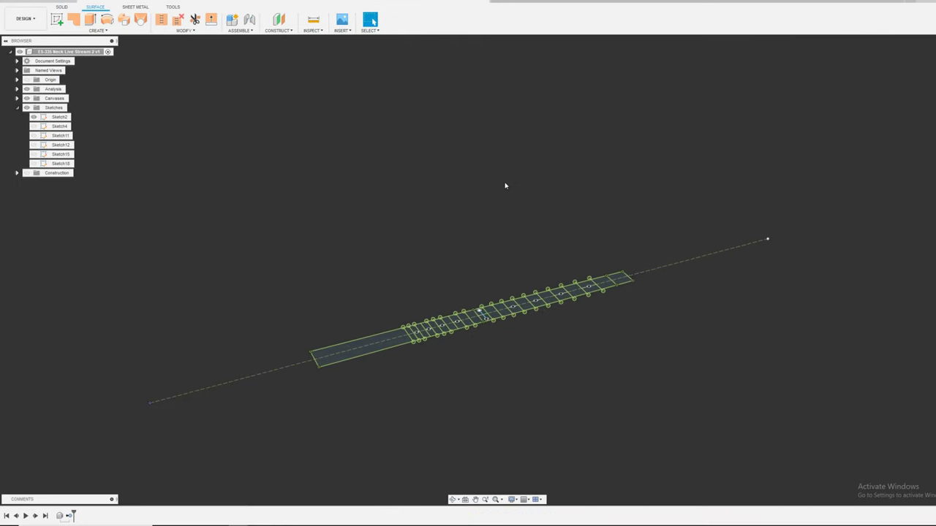
scroll(476, 182, "up", 3)
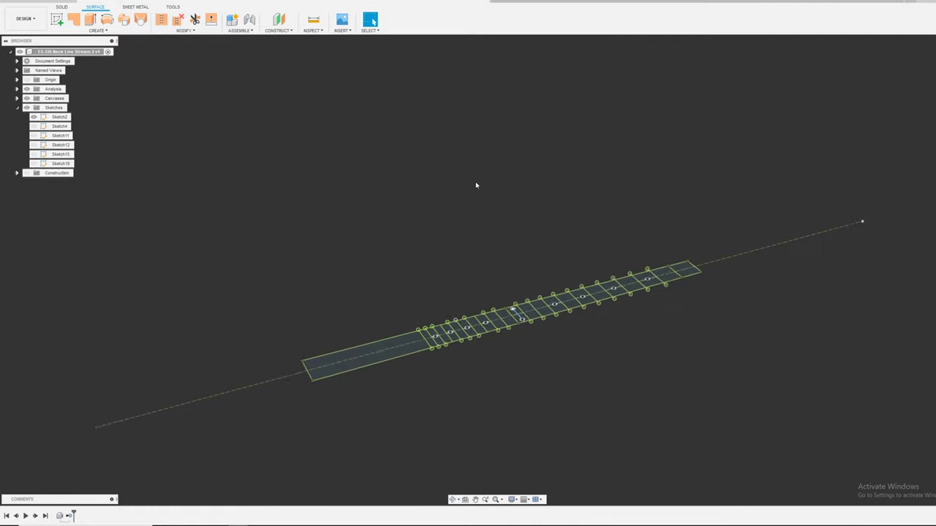
scroll(468, 241, "down", 1)
scroll(468, 242, "down", 2)
scroll(698, 393, "up", 2)
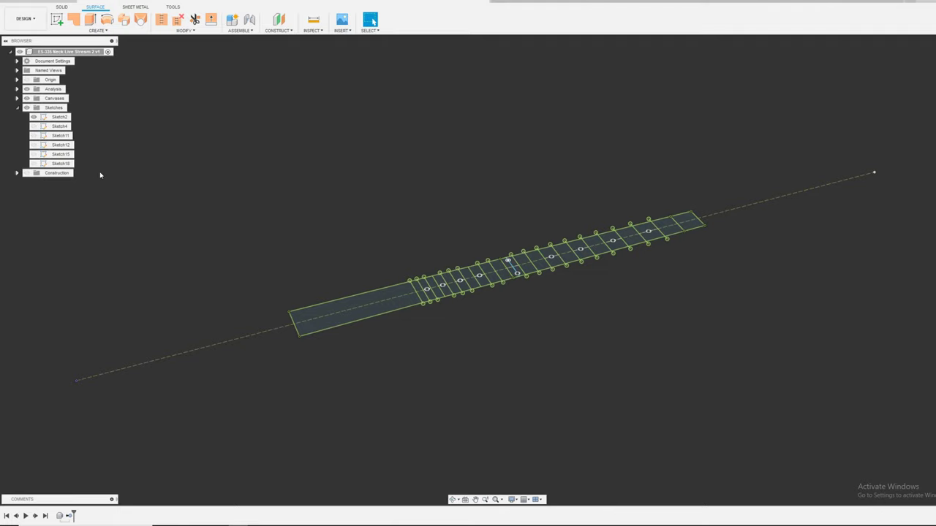
left_click(34, 127)
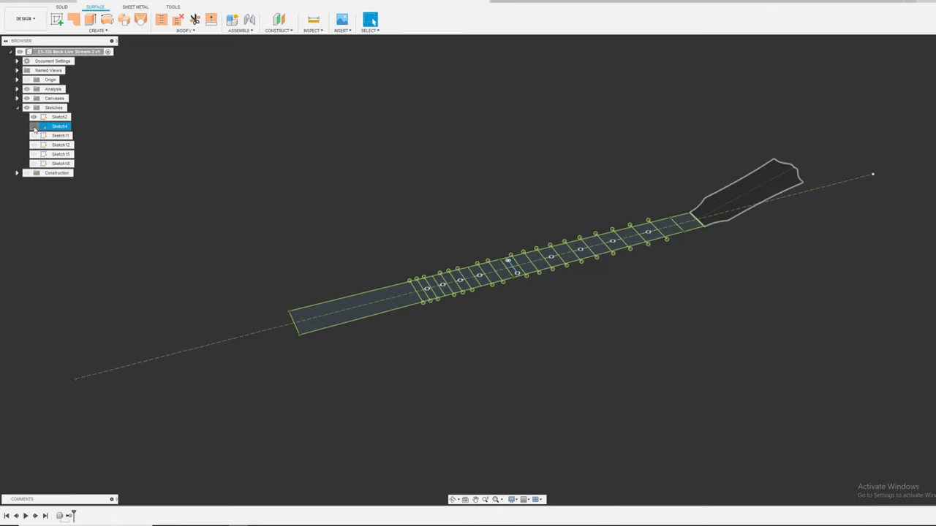
scroll(783, 190, "up", 2)
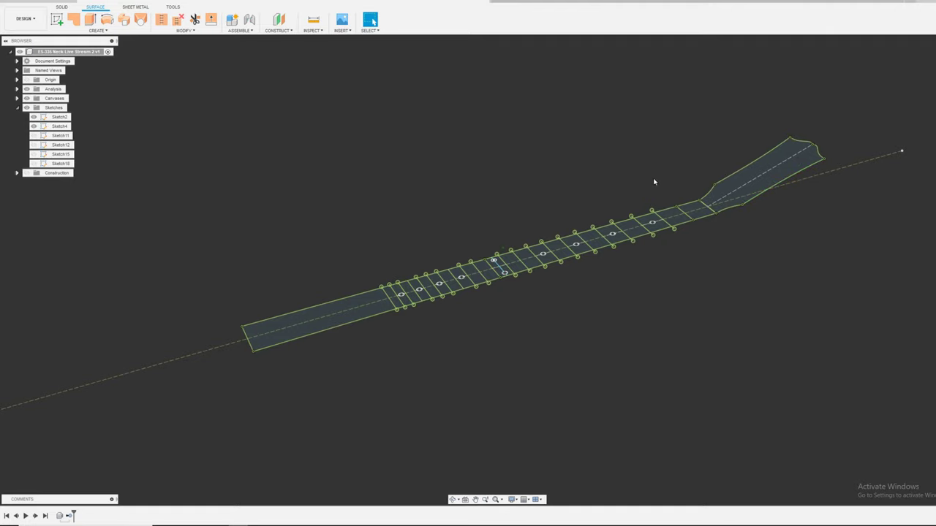
middle_click_drag(655, 182, 738, 219, "shift")
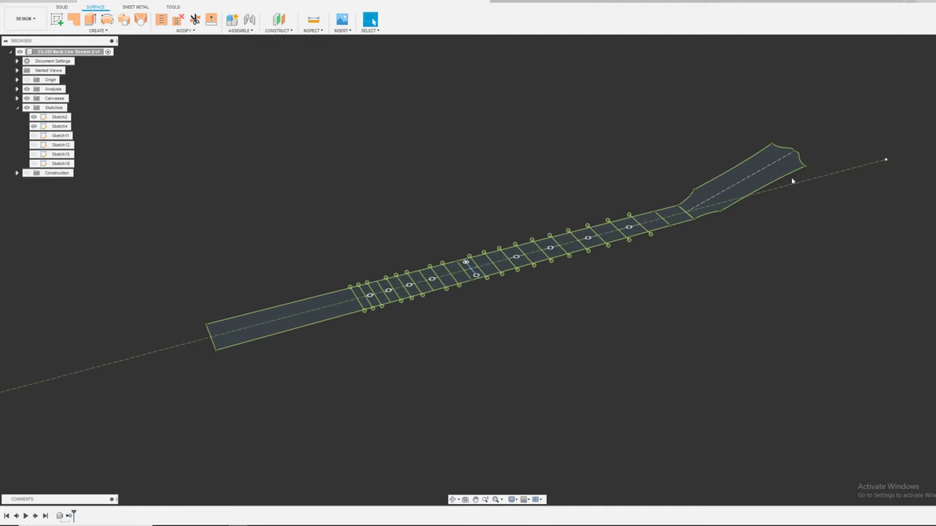
middle_click_drag(792, 180, 706, 139, "shift")
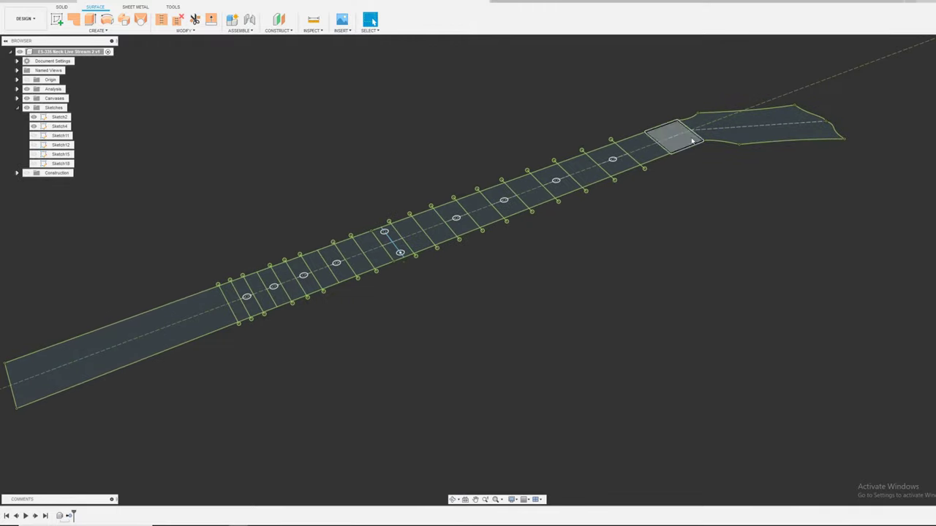
scroll(705, 160, "down", 4)
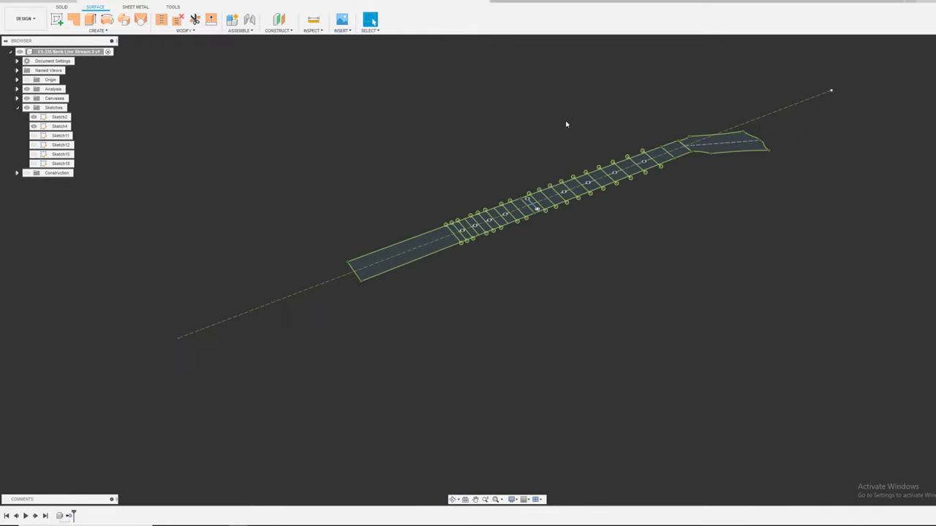
middle_click_drag(565, 124, 565, 123, "shift")
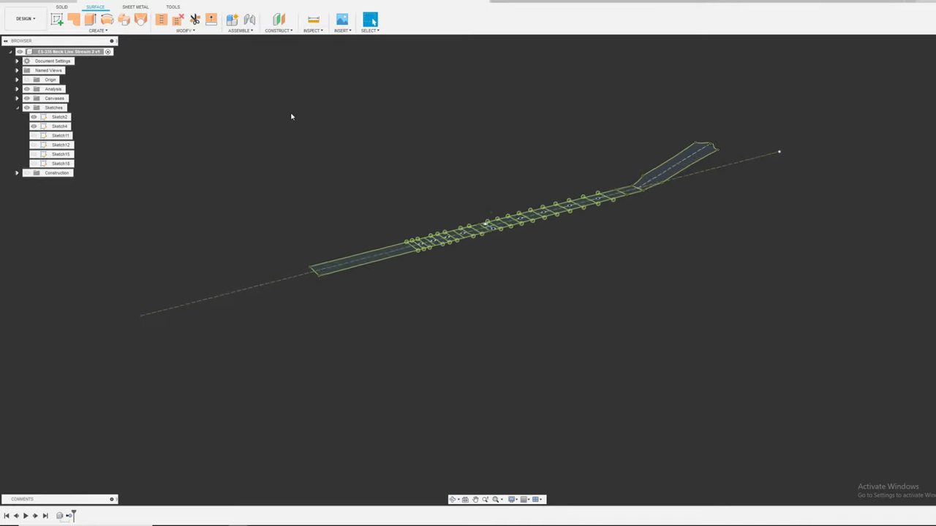
- Show the neck profile near the nut in Sketch11 and the heel profile in Sketch12, inspecting both along the fretboard
left_click(34, 137)
scroll(512, 252, "up", 3)
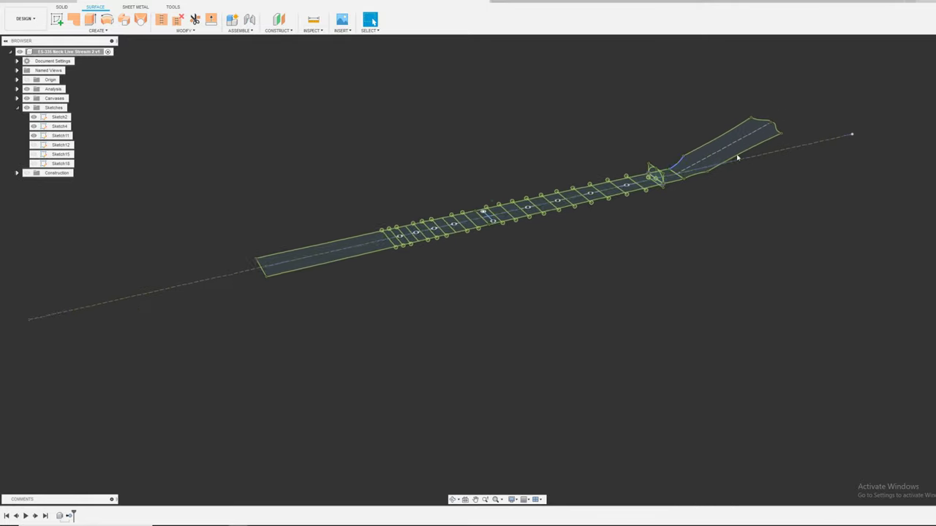
mouse_move(737, 157)
middle_mouse_down("shift")
mouse_move(708, 203)
mouse_move(668, 183)
middle_mouse_up("shift")
scroll(669, 184, "up", 3)
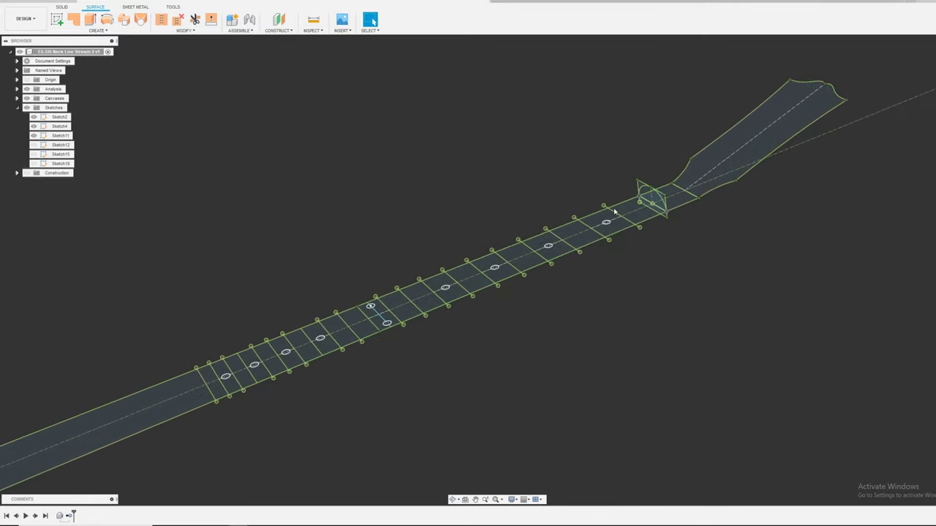
left_click(33, 145)
scroll(558, 274, "down", 2)
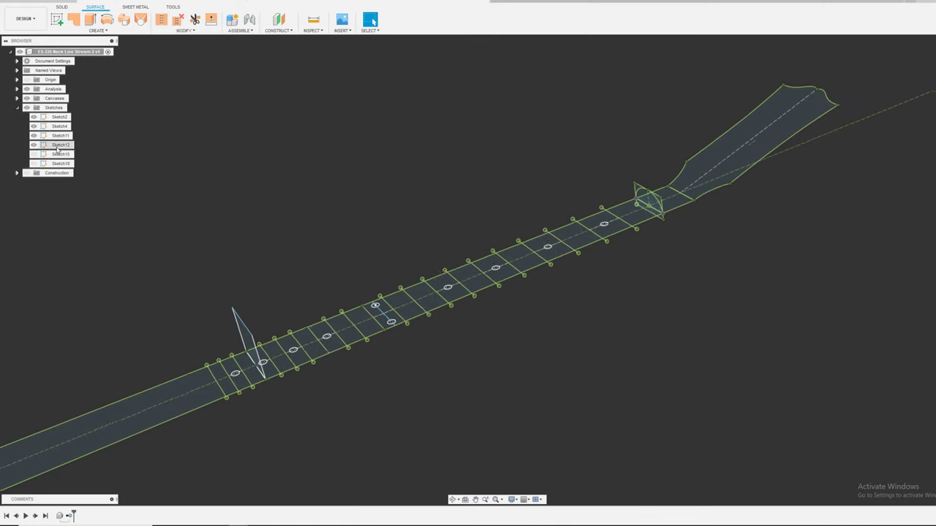
scroll(328, 357, "down", 1)
scroll(317, 310, "up", 3)
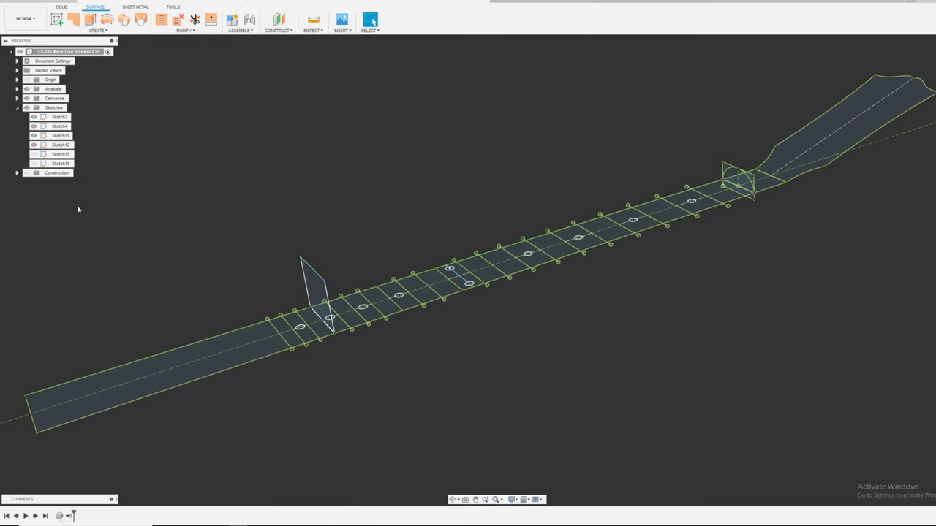
- Show the curved heel sketch and the neck profile sketch in front of the heel, and inspect the full sketch set
left_click(34, 154)
scroll(305, 251, "up", 1)
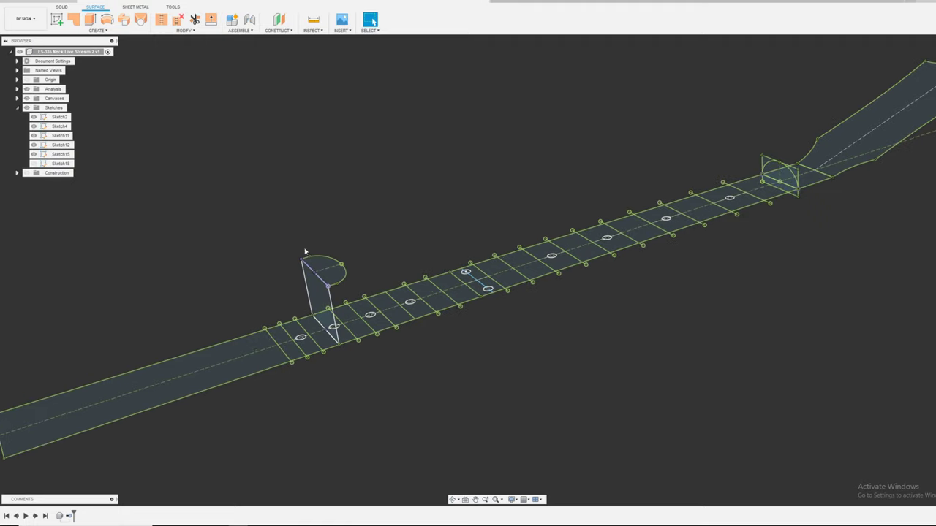
left_click(33, 164)
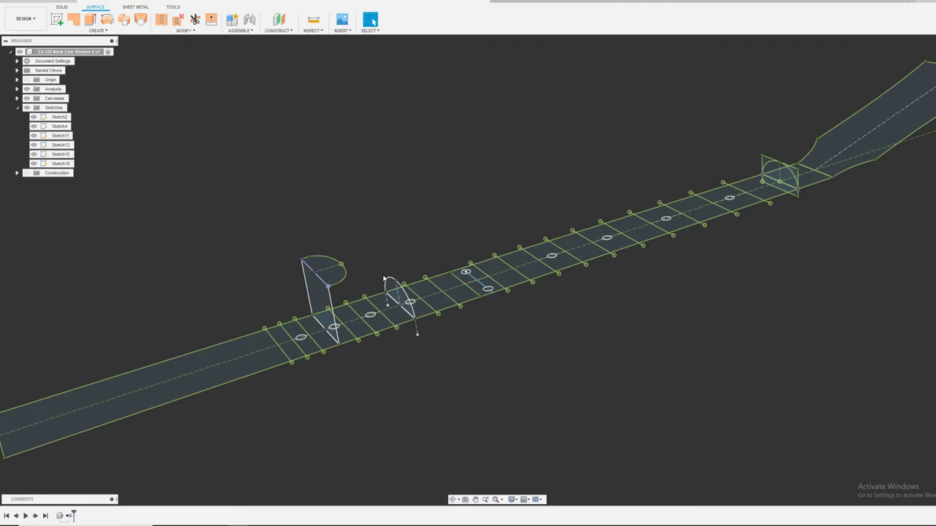
scroll(314, 221, "down", 1)
scroll(316, 227, "down", 1)
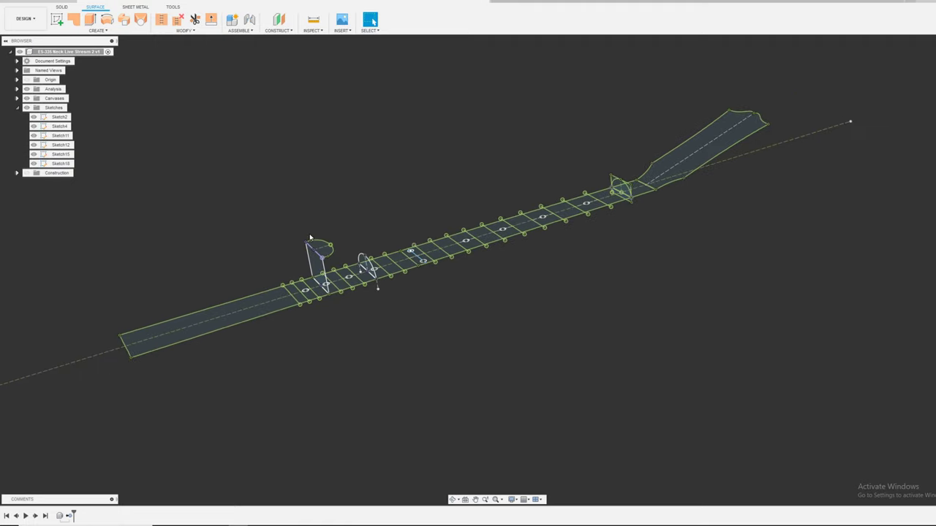
middle_click_drag(263, 215, 599, 310, "shift")
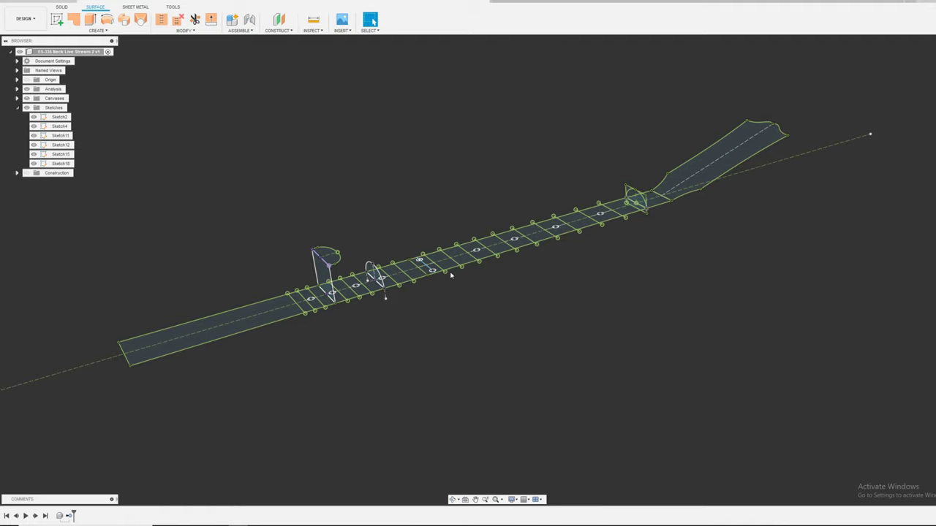
scroll(451, 275, "up", 5)
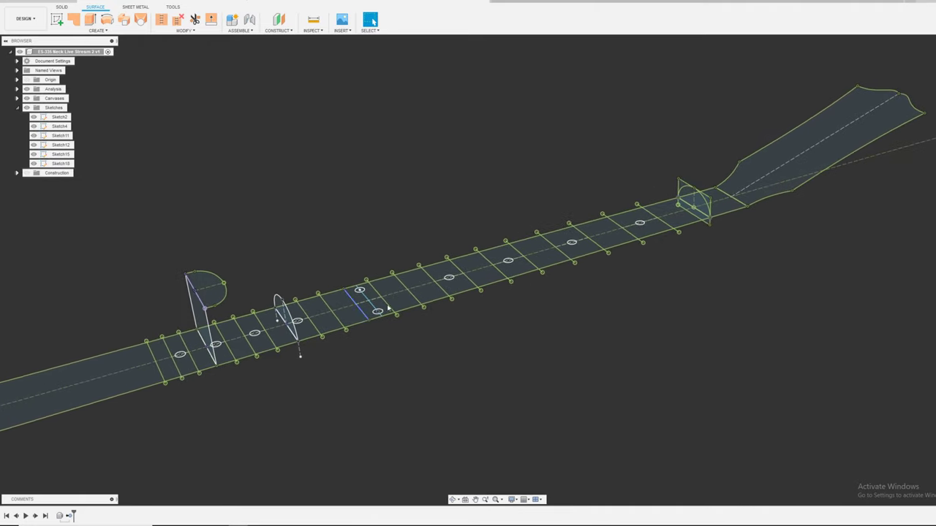
scroll(335, 253, "down", 3)
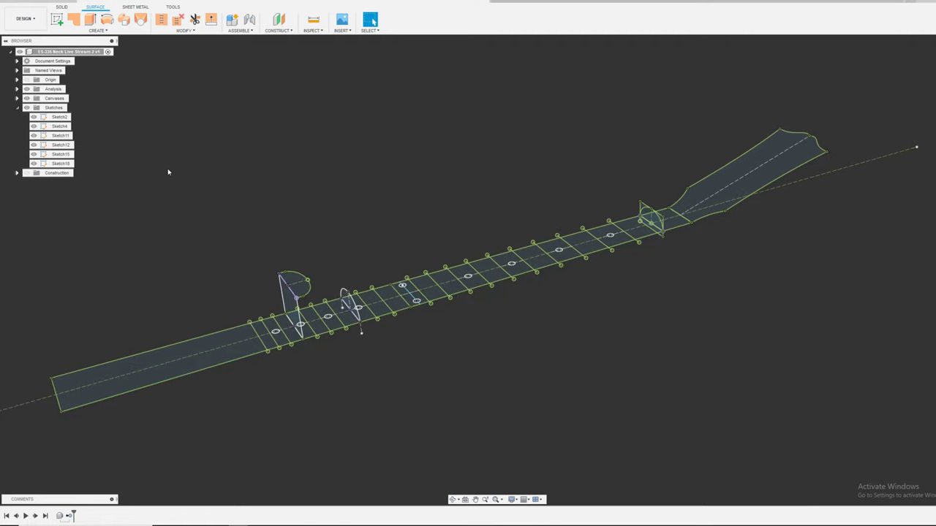
- Hide the headstock, neck profile and heel sketches, keeping only the fretboard outline in Sketch2 shown
left_click(33, 163)
left_click(33, 154)
left_click(33, 145)
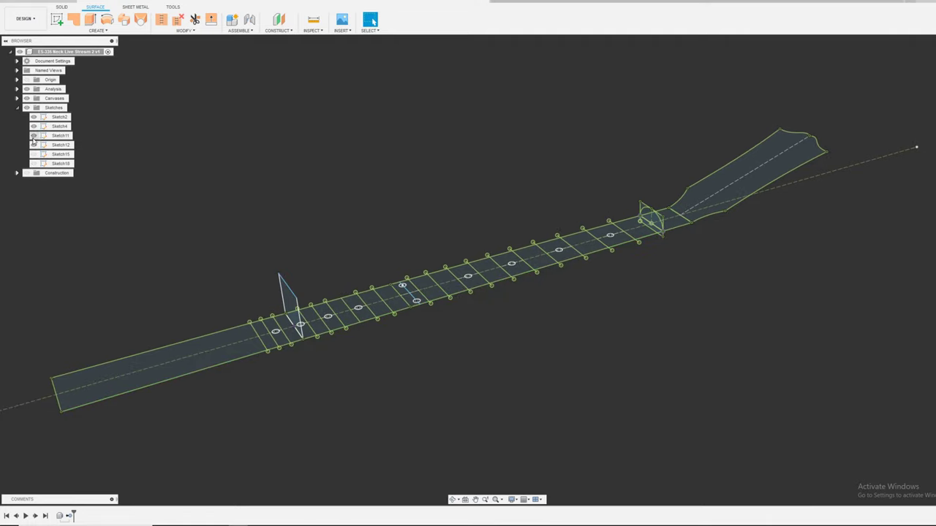
left_click(33, 135)
left_click(33, 126)
scroll(556, 117, "down", 2)
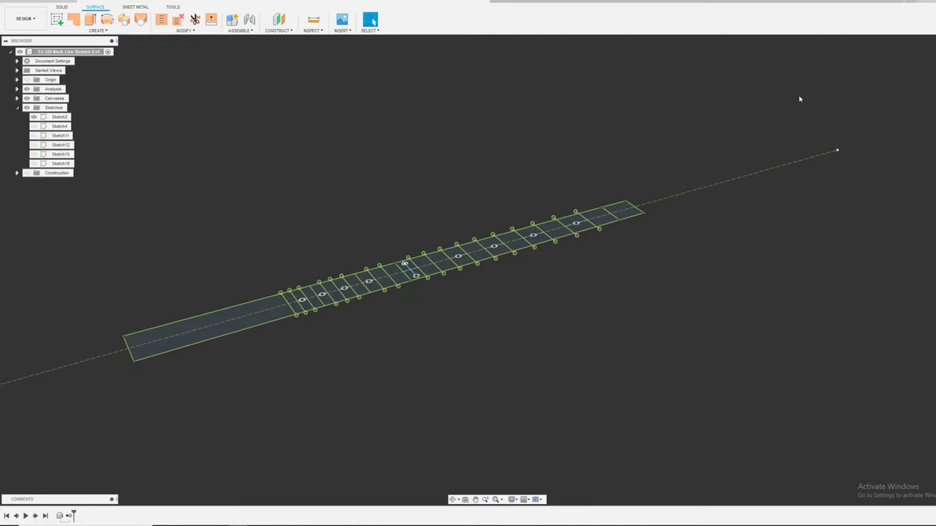
- Create a sketch in the fretboard plane, project the fretboard's two long tapered edges into it, and finish the sketch
mouse_move(555, 117)
middle_mouse_down("shift")
mouse_move(768, 115)
mouse_move(794, 131)
middle_mouse_up("shift")
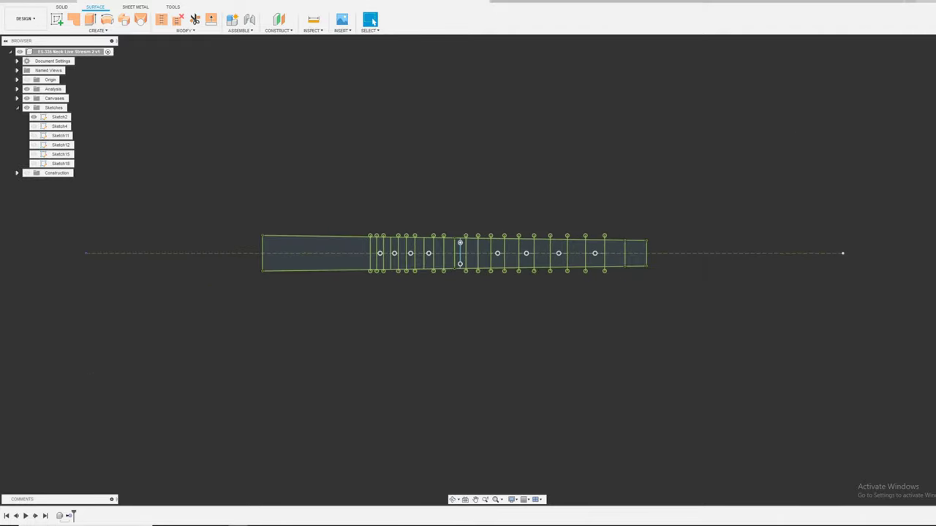
scroll(625, 154, "down", 1)
scroll(505, 201, "up", 2)
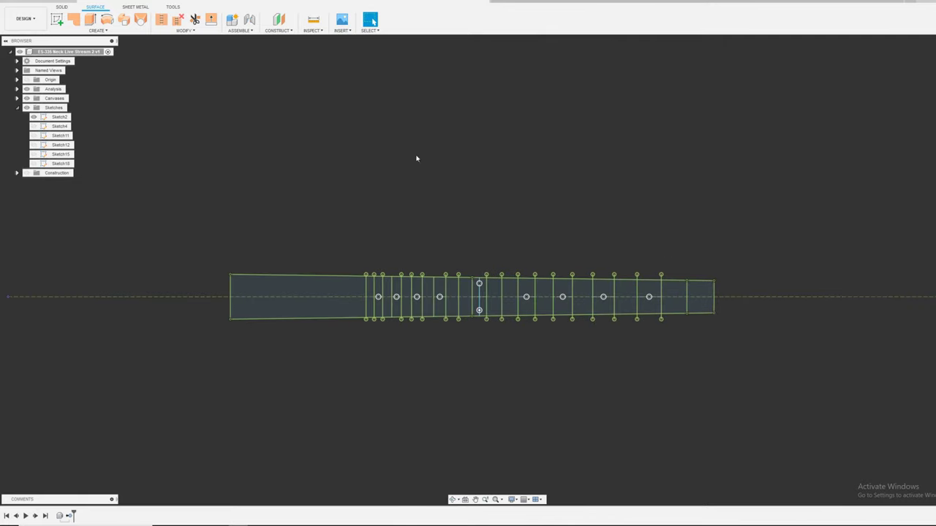
left_click(98, 30)
left_click(65, 42)
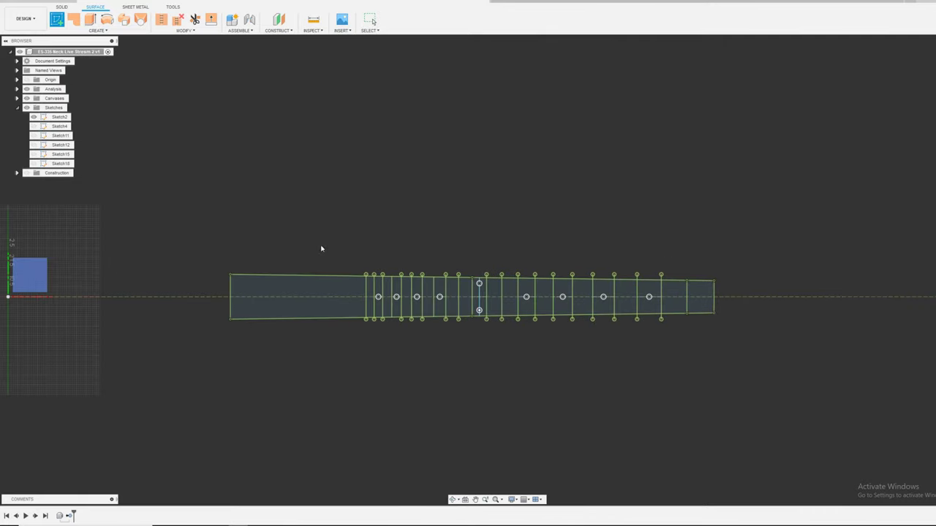
left_click(286, 284)
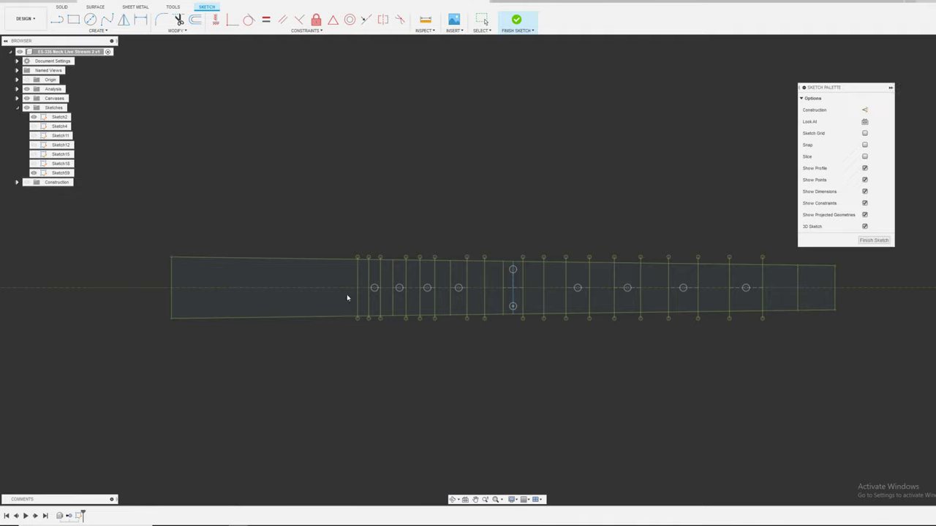
key("p")
left_click(280, 259)
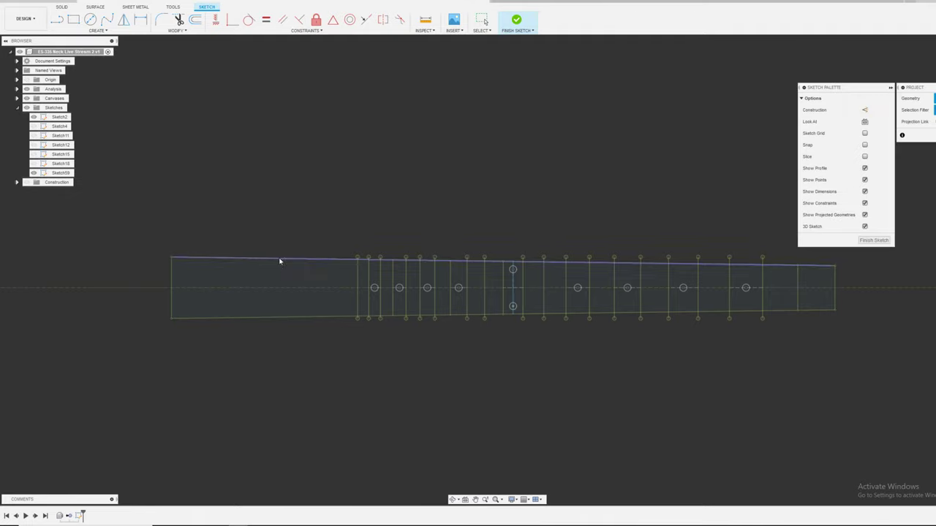
left_click(268, 317)
key("Return")
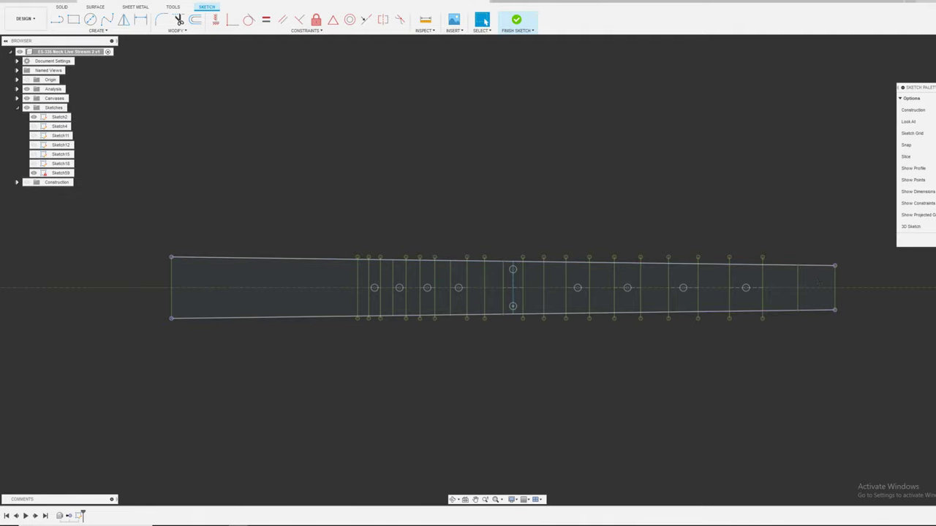
left_click(516, 20)
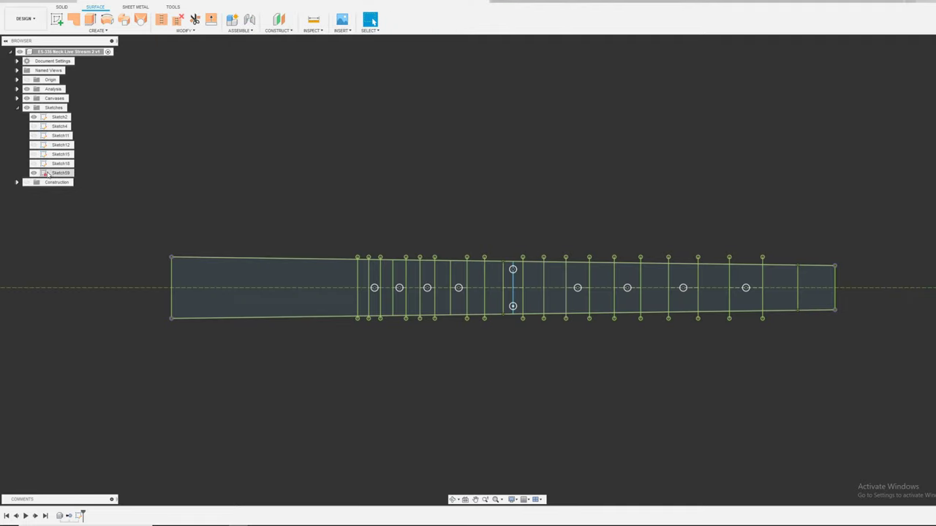
- Hide the fretboard sketch, Sketch2, leaving only the two projected edge lines shown
left_click(34, 117)
left_click(33, 117)
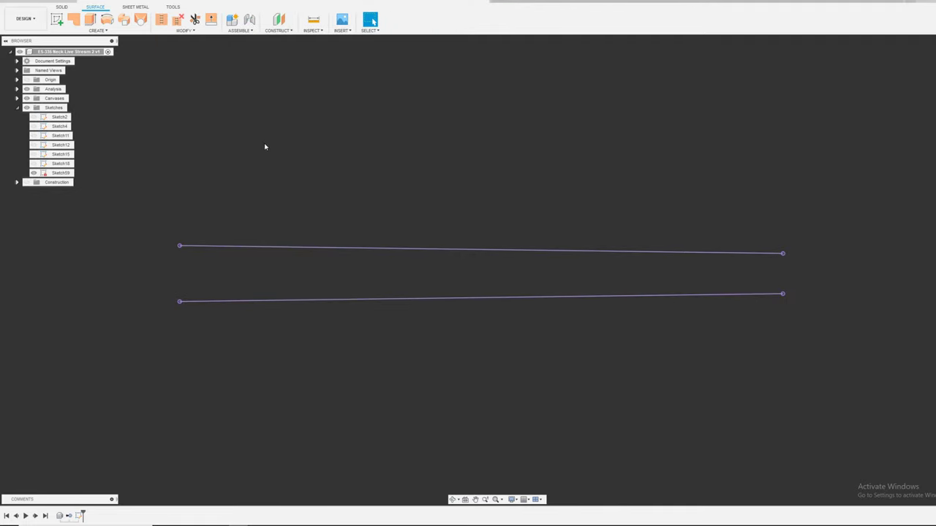
scroll(375, 144, "down", 2)
scroll(244, 183, "up", 2)
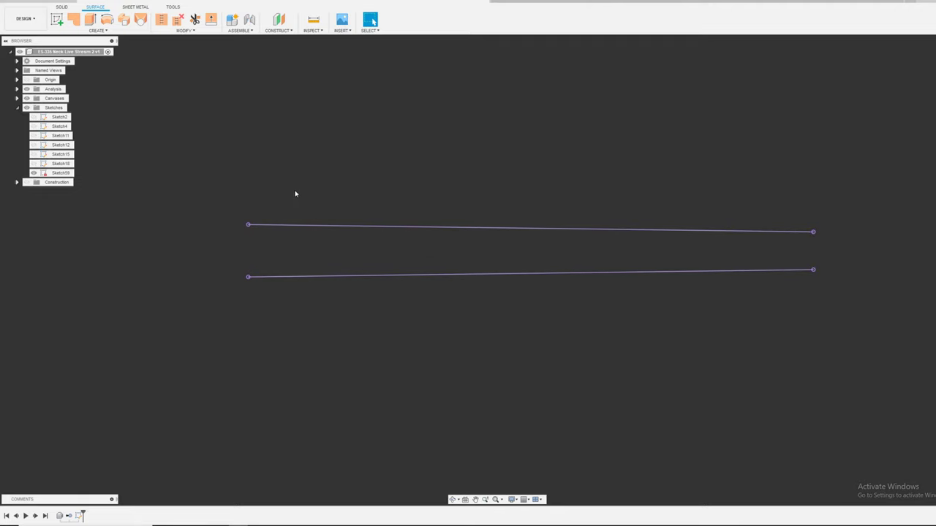
key("l")
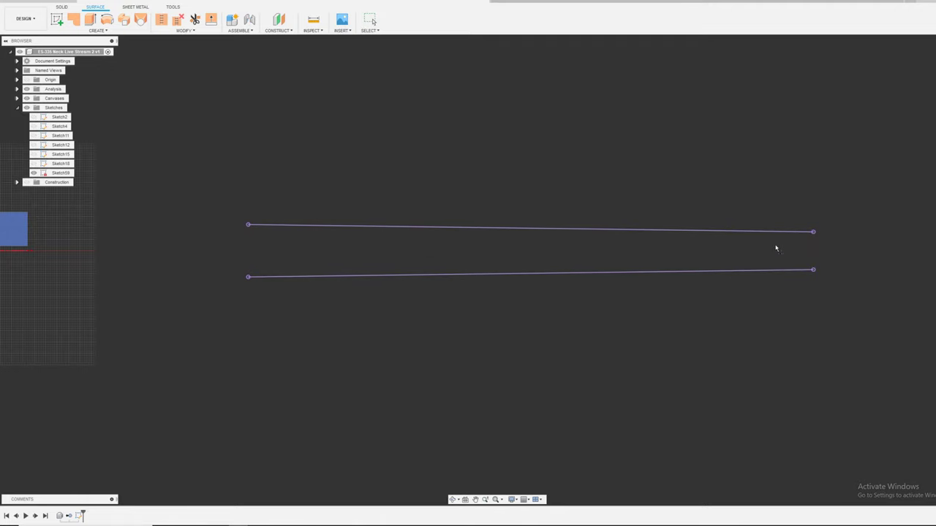
left_click(62, 173)
double_click(61, 173)
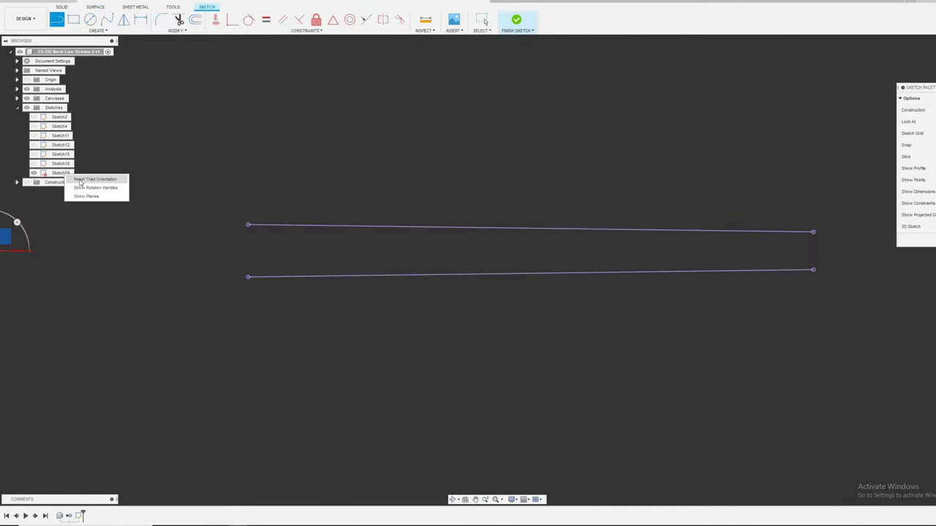
key("ctrl+z")
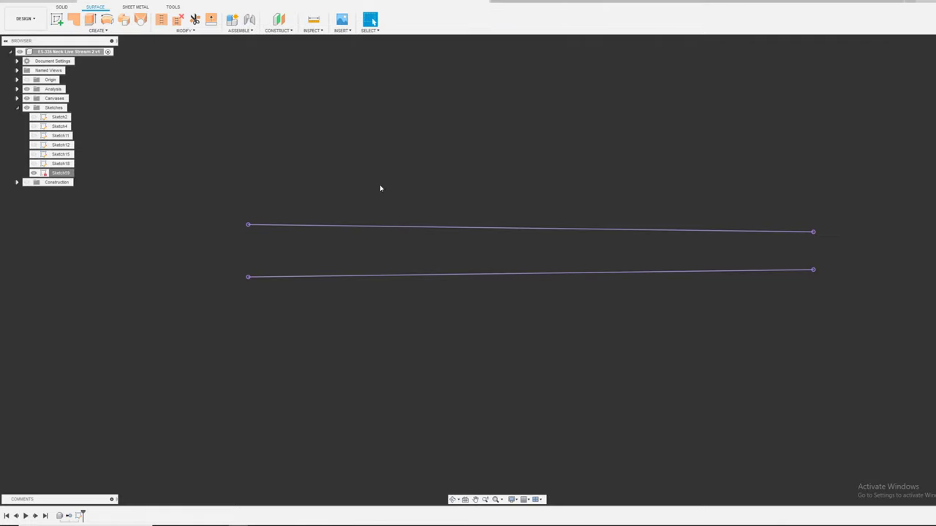
- Reopen the sketch with the projected fretboard edges and close its wide and narrow ends with straight lines between the edge endpoints
right_click(45, 174)
left_click(92, 199)
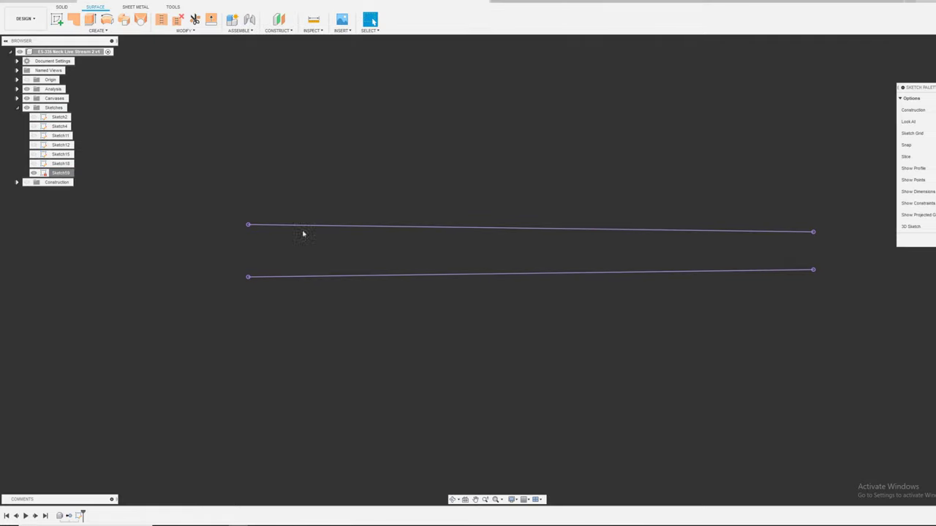
scroll(258, 258, "up", 2)
scroll(804, 256, "down", 2)
key("l")
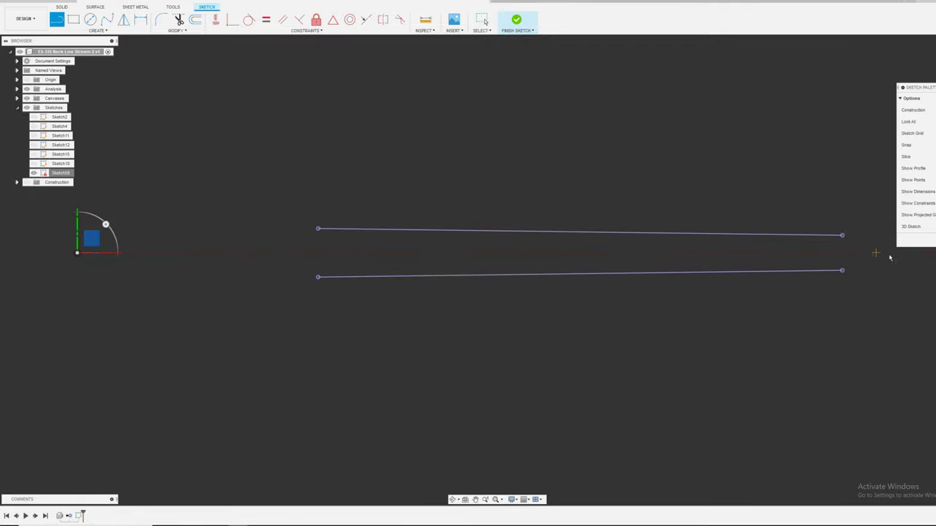
left_click(842, 235)
double_click(843, 271)
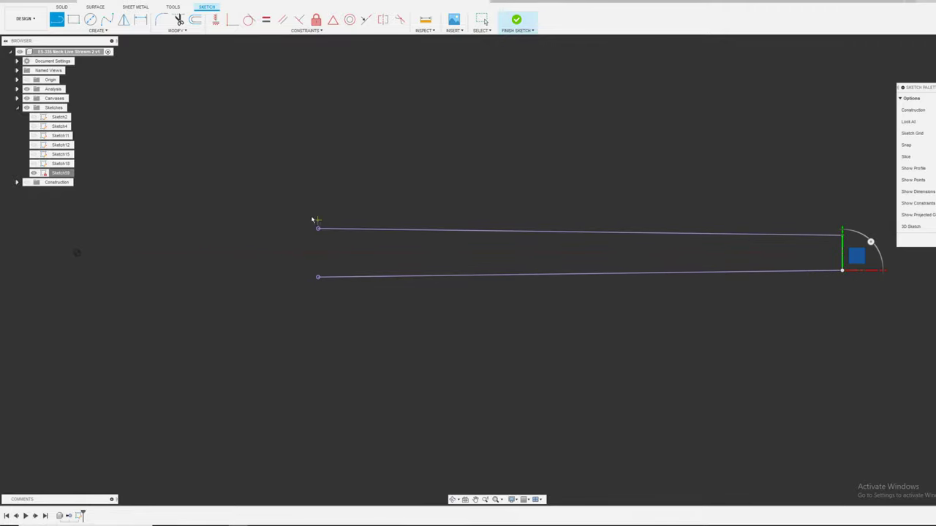
left_click(318, 229)
left_click(318, 276)
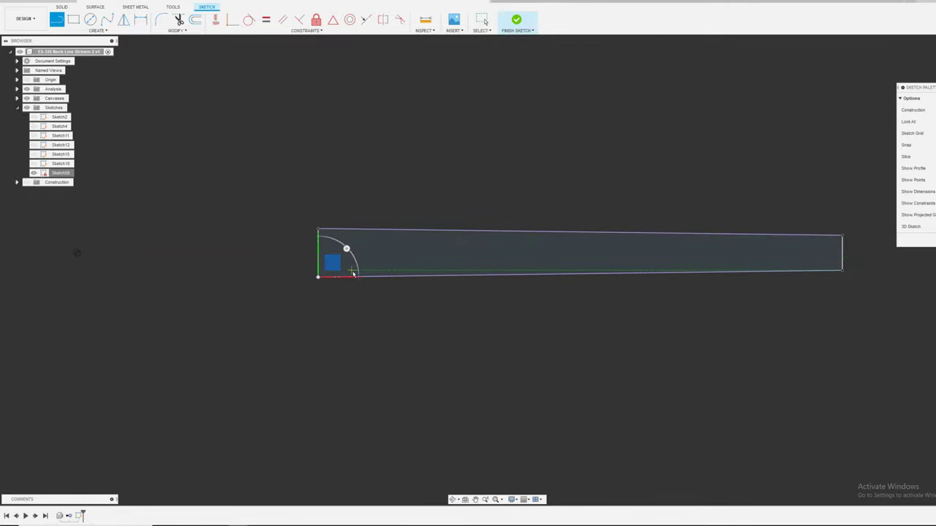
key("Escape")
- Draw a horizontal centreline from the origin through the fretboard outline to a point just beyond its narrow end
scroll(353, 273, "down", 1)
key("l")
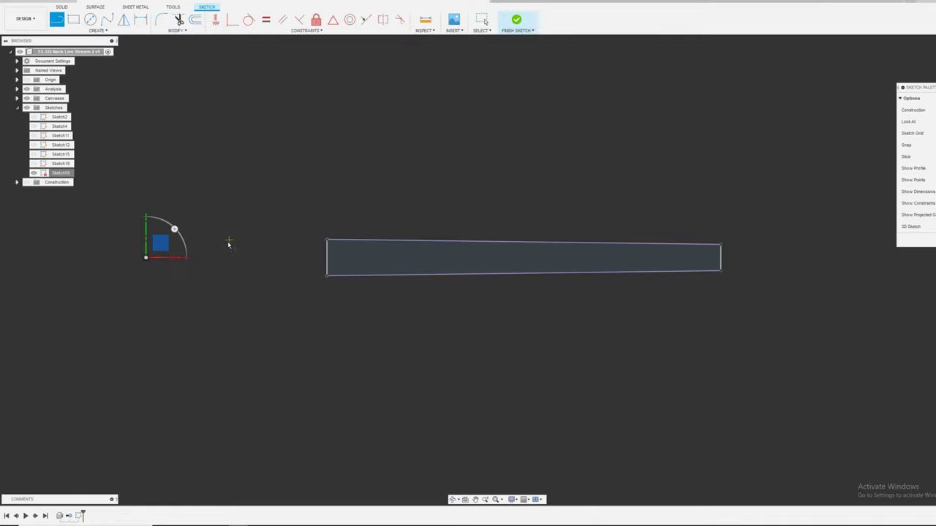
left_click(146, 257)
left_click(770, 257)
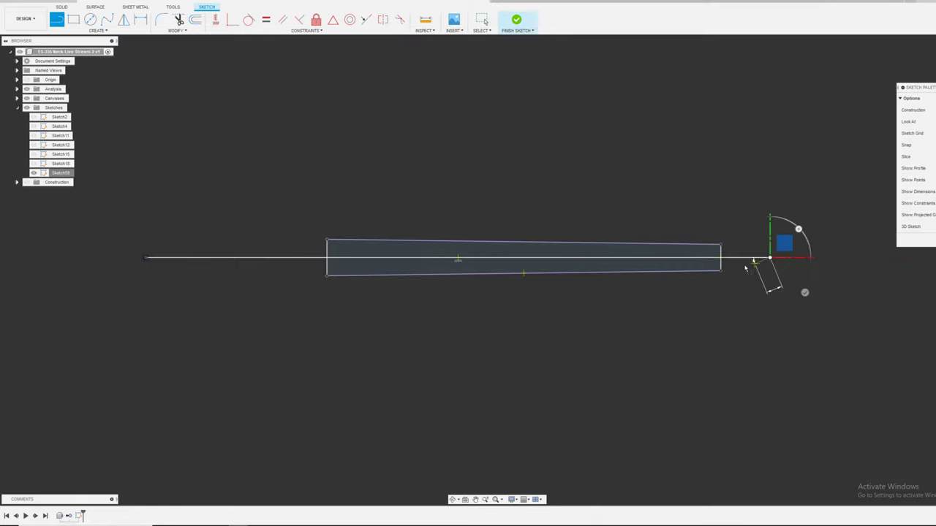
key("Escape")
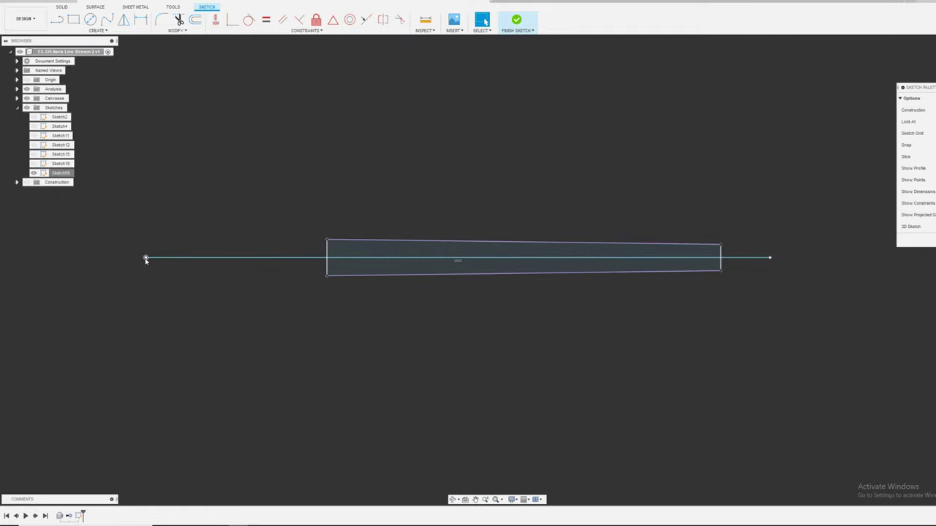
- Move the centreline's start off the origin to just beyond the fretboard's wide end and constrain it horizontally to the origin
left_click_drag(145, 258, 263, 257)
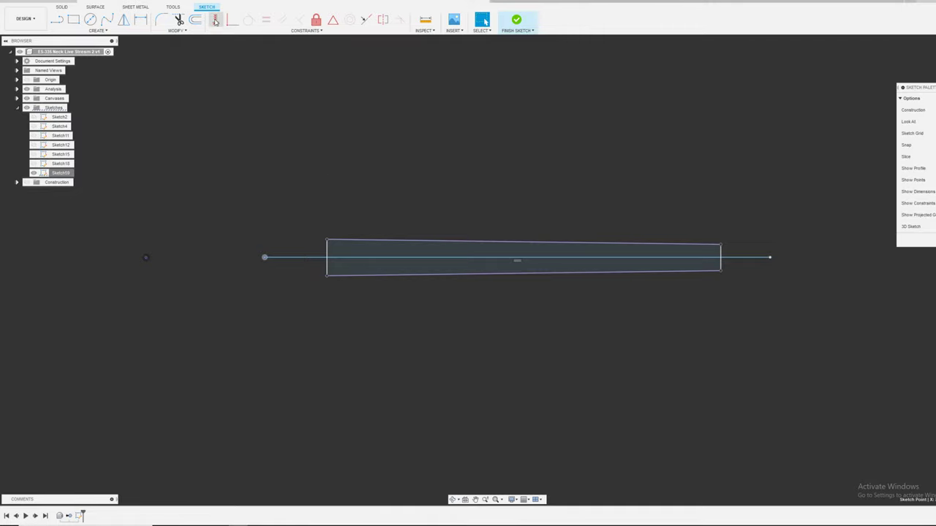
left_click(216, 19)
left_click(146, 260)
key("Escape")
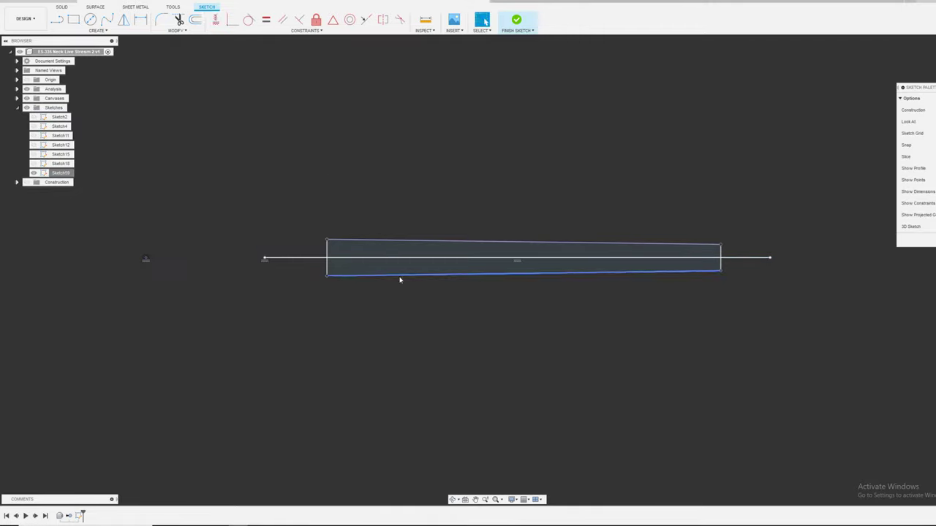
left_click(766, 258)
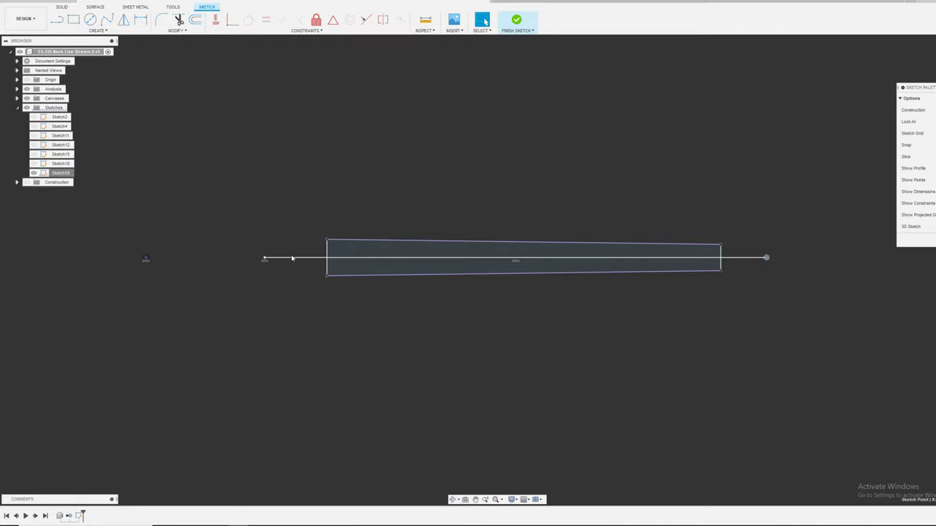
left_click_drag(265, 259, 270, 258)
scroll(271, 233, "down", 1)
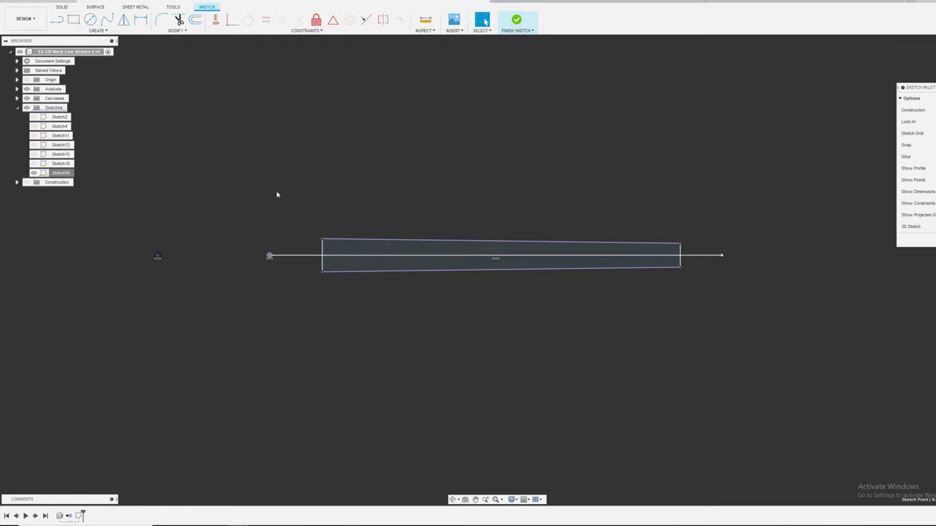
- Draw a line above the fretboard outline, parallel to its upper tapered edge and extending past both ends
scroll(277, 195, "up", 1)
key("l")
left_click(251, 203)
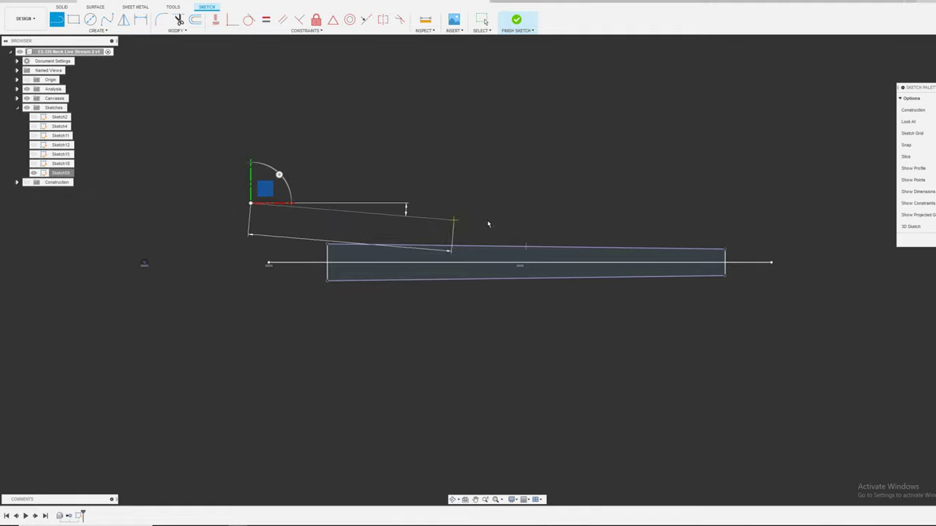
left_click(766, 210)
key("Escape")
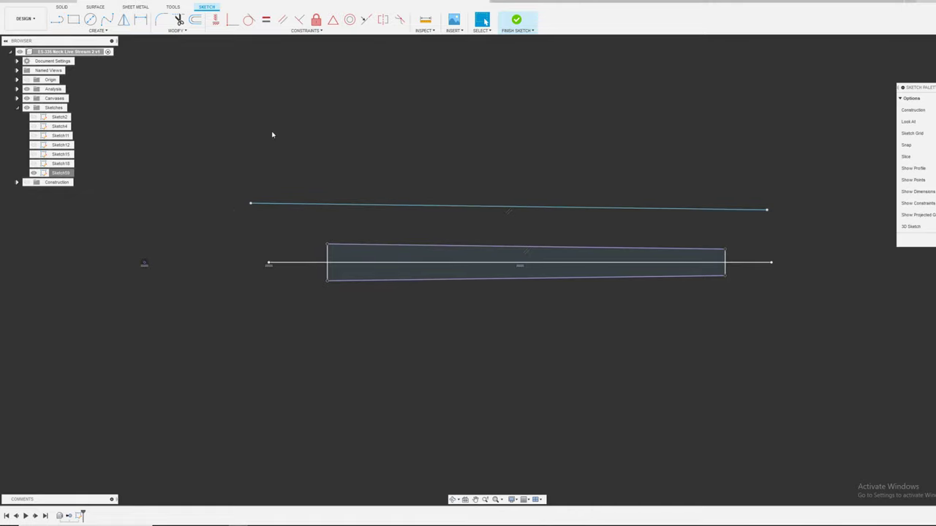
- Make the new parallel line coincident with the outline's upper corner at the wide end so it lies along the tapered edge
left_click(232, 19)
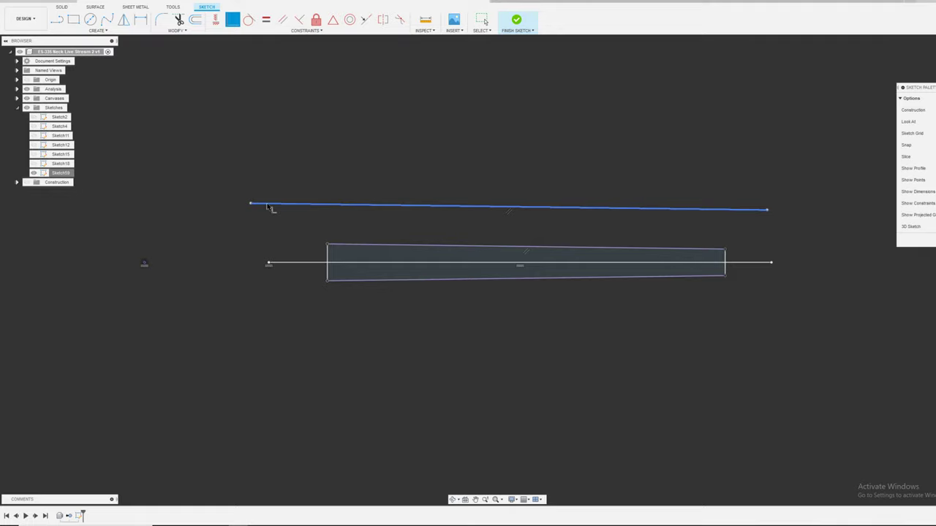
left_click(317, 206)
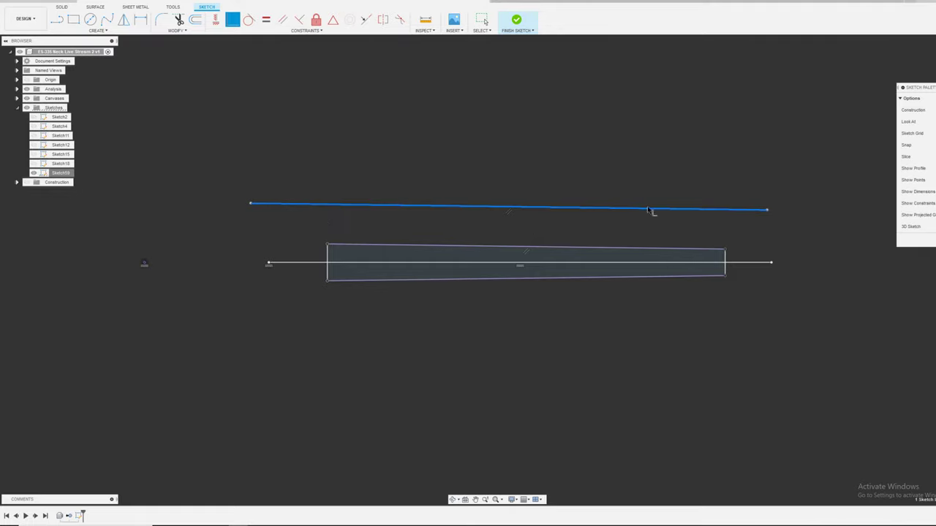
left_click(327, 245)
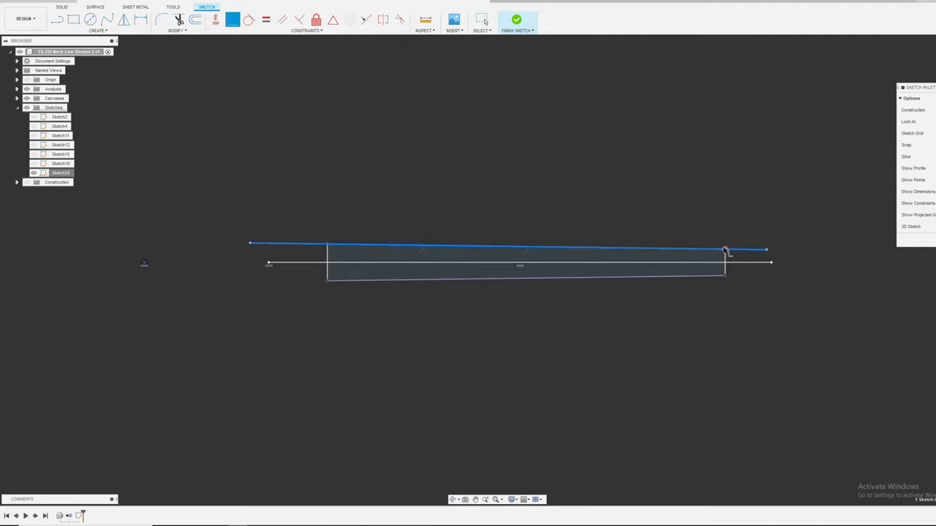
scroll(637, 231, "down", 2)
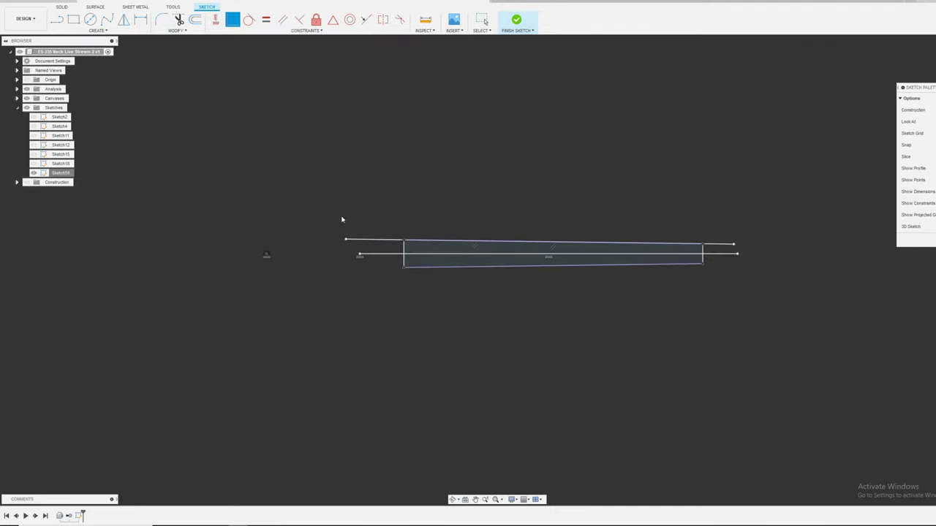
key("Escape")
- Try to draw a line over the wide end from the outline's upper corner to the centreline
scroll(435, 219, "up", 4)
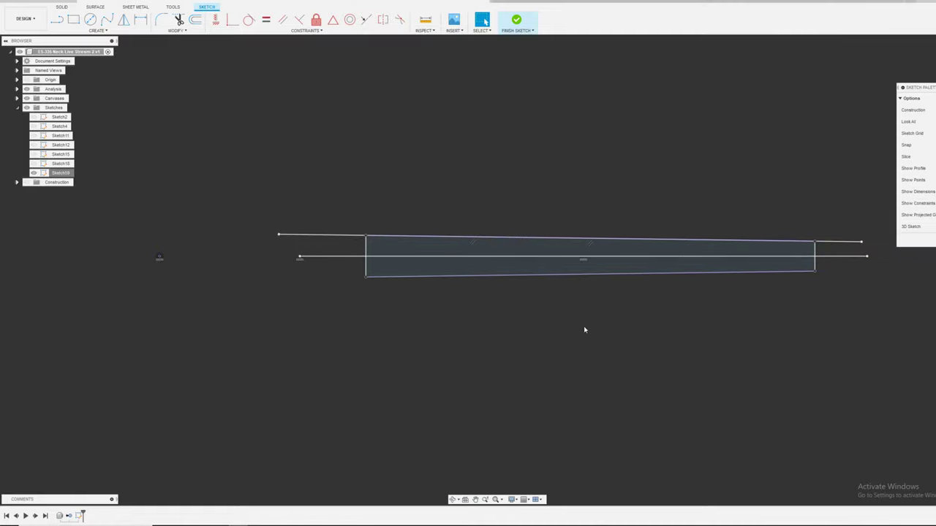
key("l")
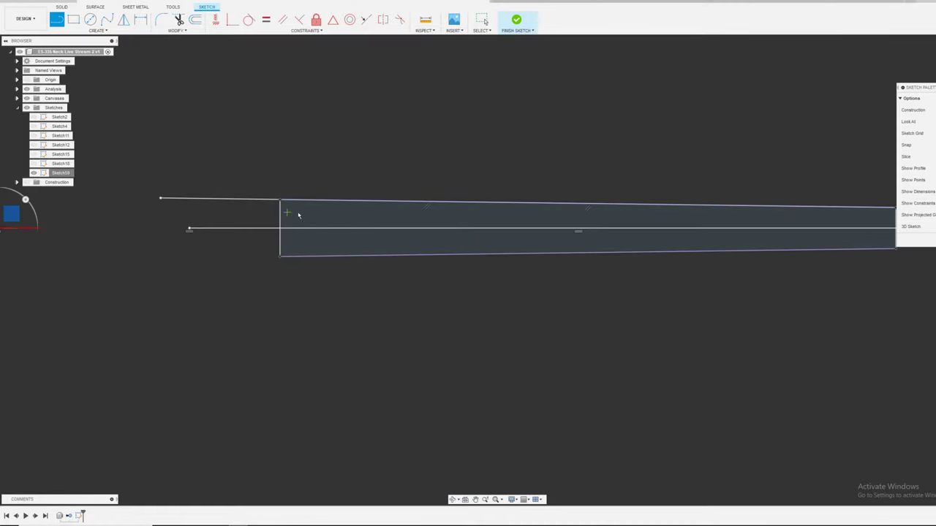
scroll(273, 198, "up", 2)
left_click(271, 190)
left_click(272, 232)
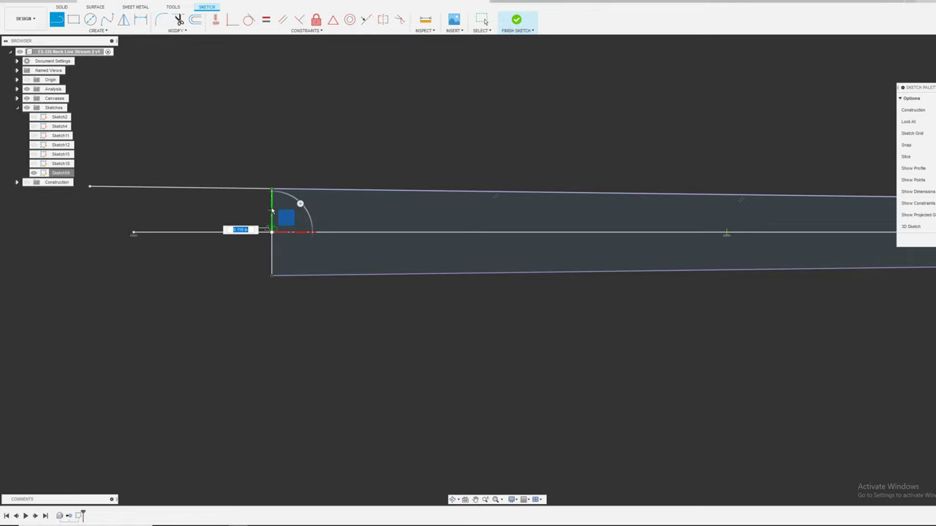
key("Escape")
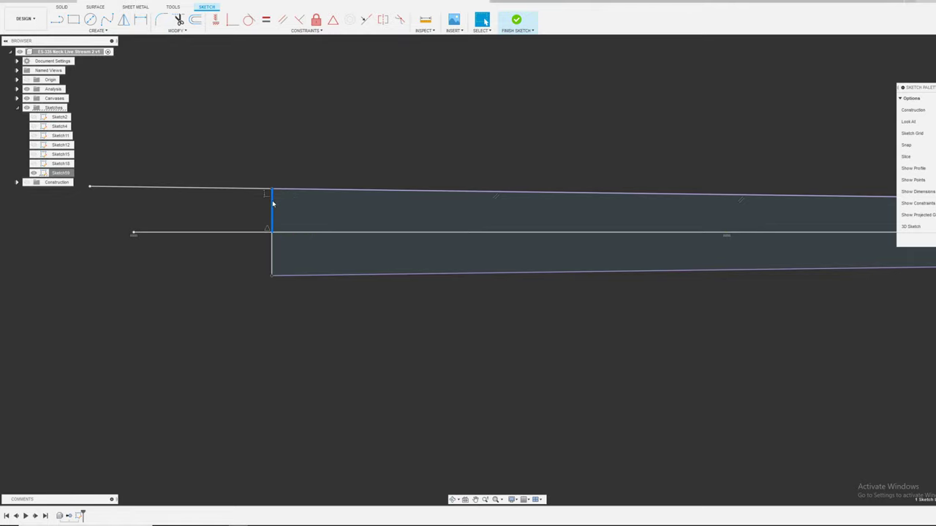
scroll(184, 200, "down", 2)
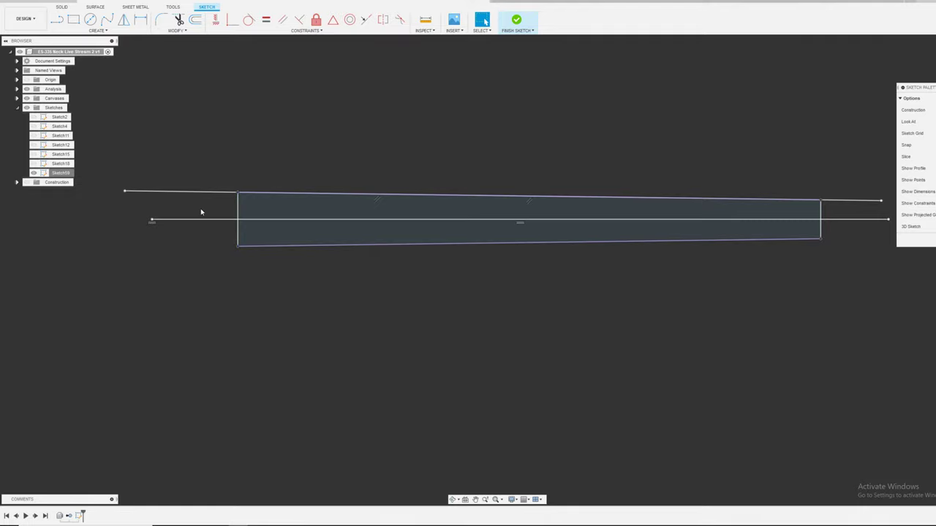
- Try replacing the full wide-end line with one from the upper corner to the centreline, and undo the replacement
scroll(201, 212, "up", 3)
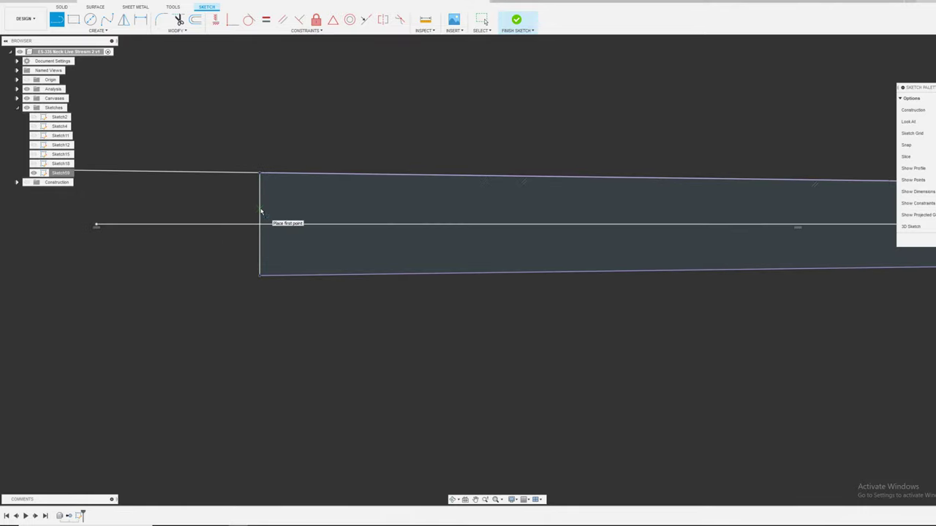
left_click(260, 217)
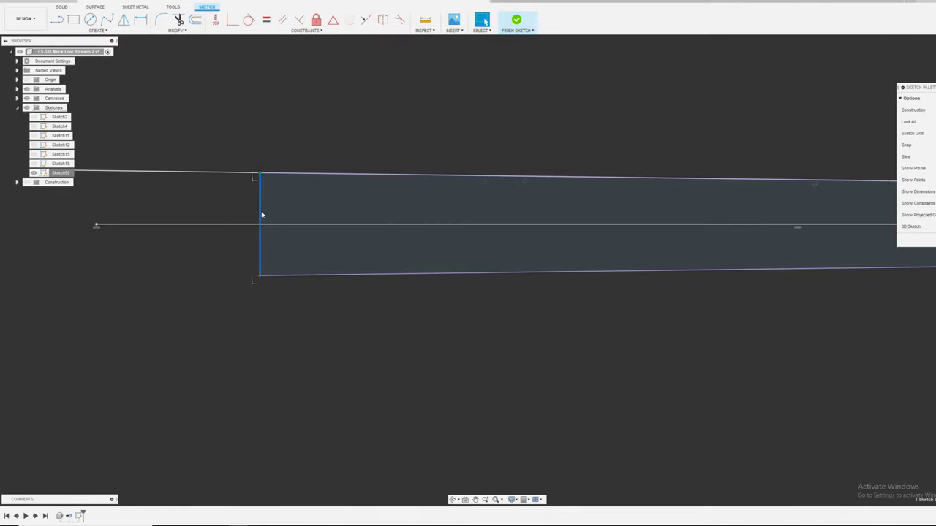
key("Delete")
key("l")
left_click(259, 173)
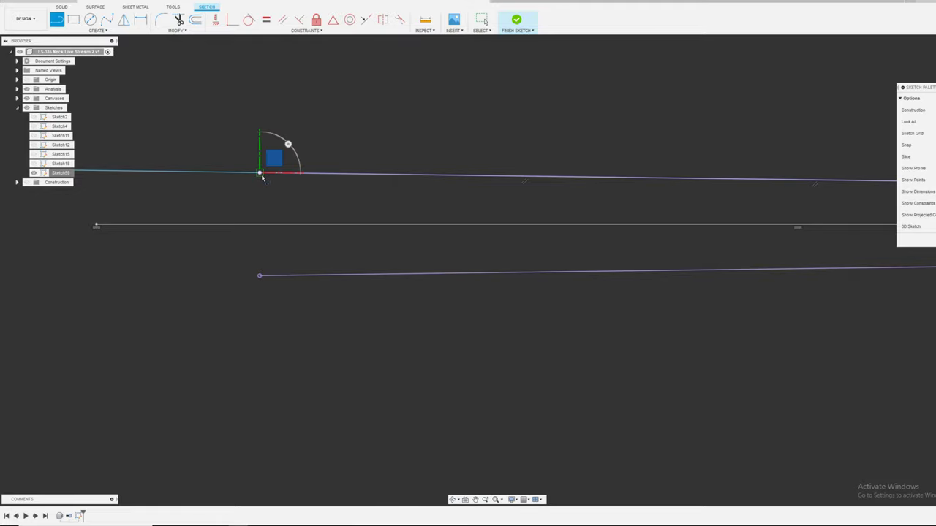
left_click(257, 225)
key("Escape")
scroll(263, 214, "up", 3)
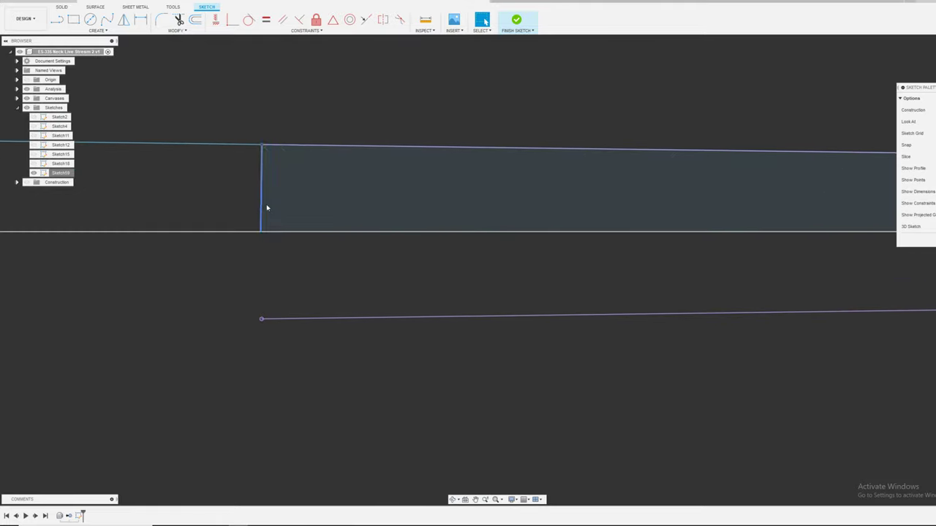
key("ctrl+z")
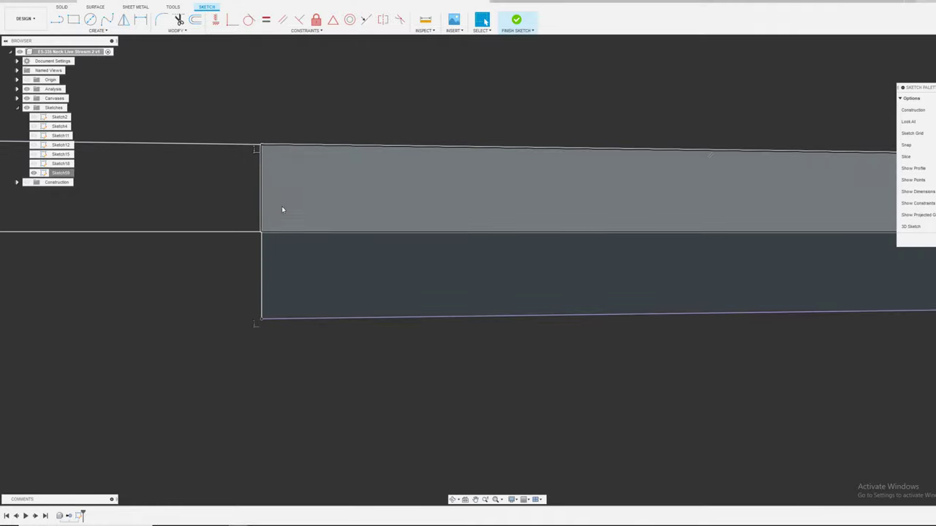
- Draw a line over the wide end from its upper corner to the centreline, and another from that corner to the first line's midpoint
key("l")
scroll(265, 168, "up", 2)
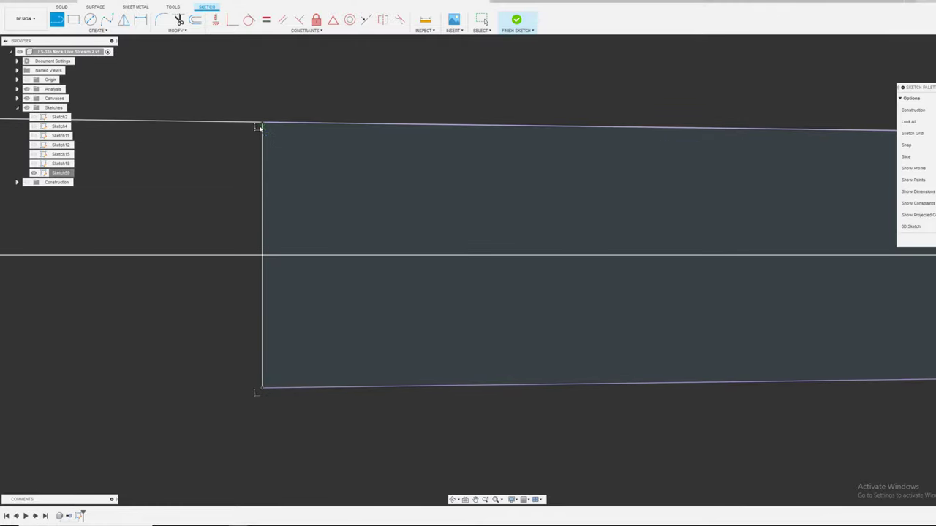
left_click(262, 124)
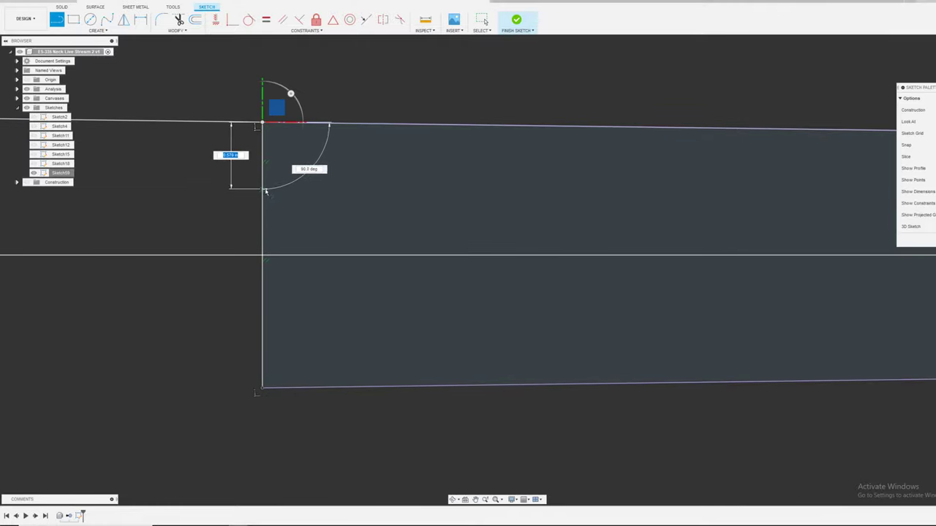
left_click(261, 254)
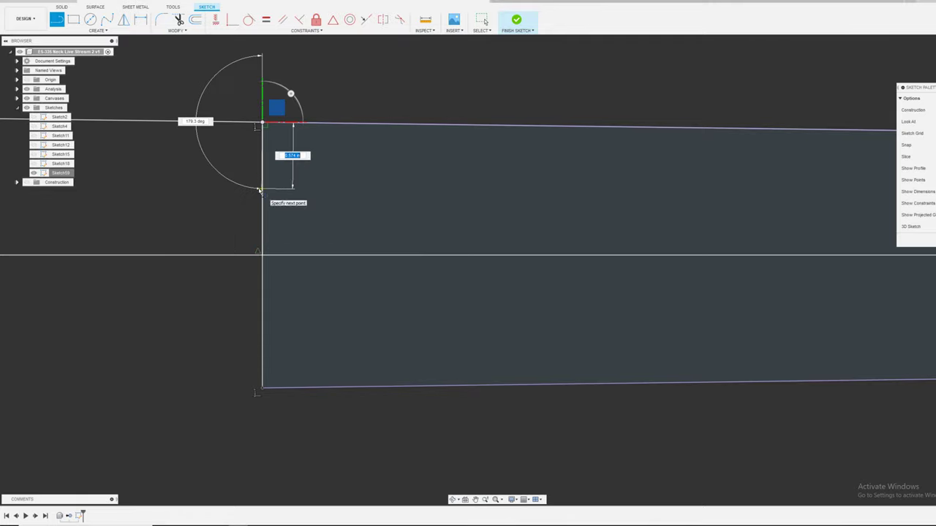
key("Escape")
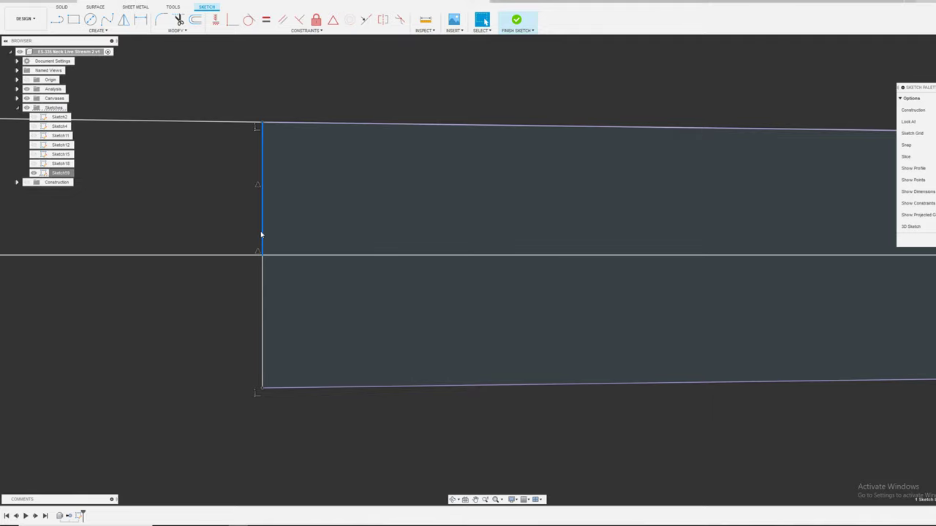
scroll(245, 229, "down", 5)
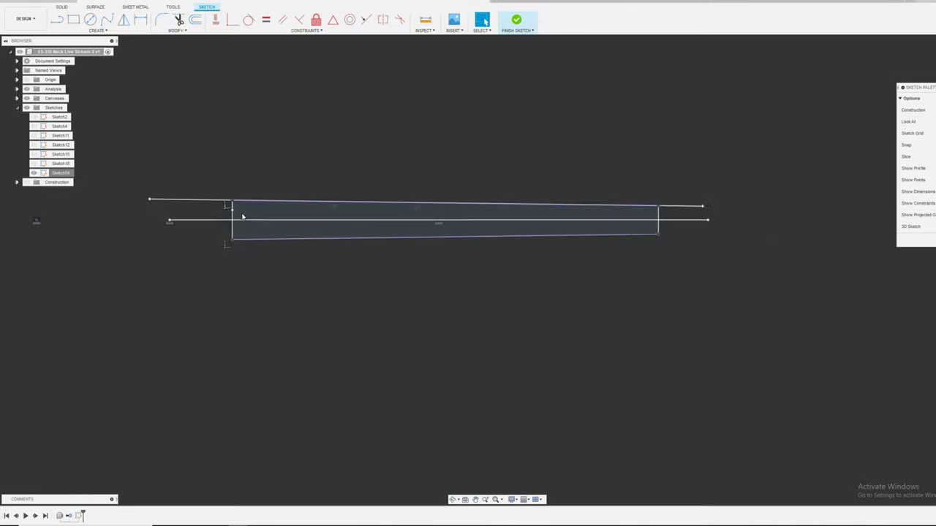
- Draw a line over the outline's narrow end from the centreline to the upper corner
scroll(589, 226, "up", 5)
key("l")
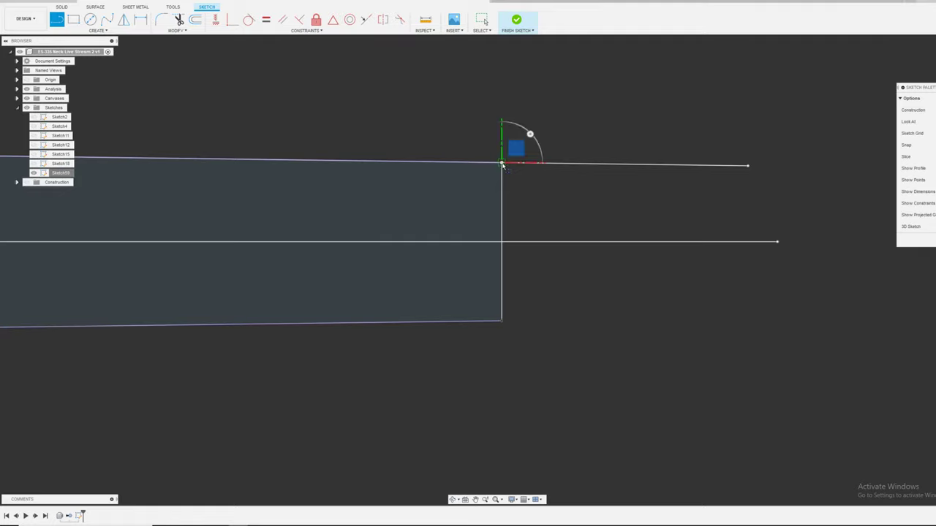
left_click(501, 241)
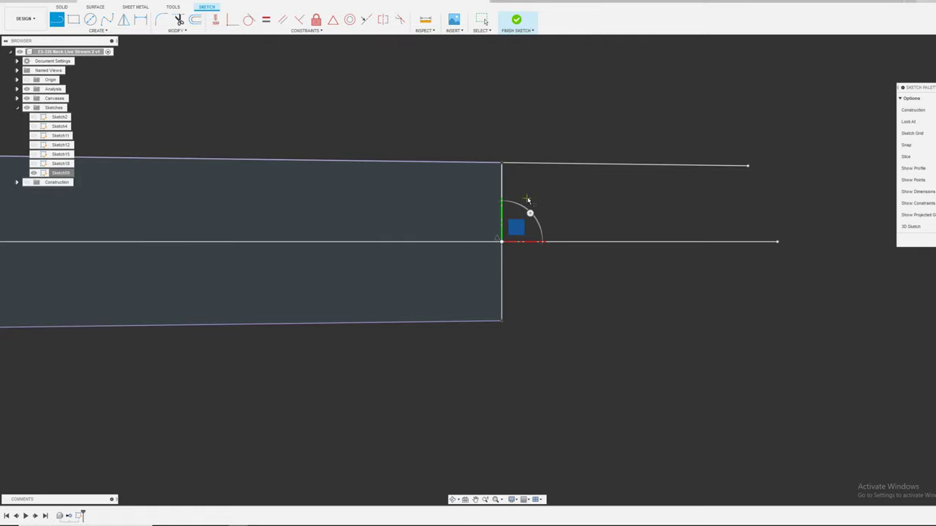
left_click(501, 164)
key("Escape")
scroll(720, 215, "down", 3)
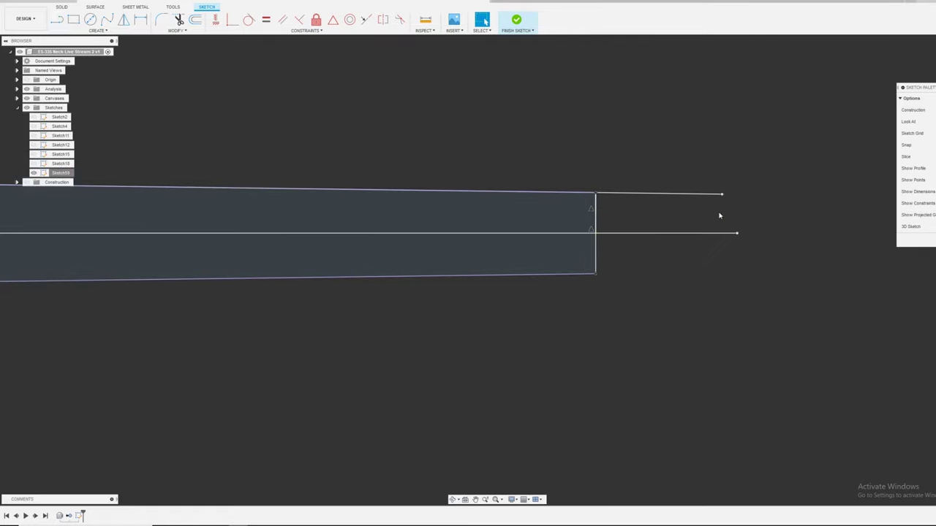
- Draw a long line between the tapered edge line and the centreline, running past both ends of the fretboard outline
key("l")
left_click(679, 223)
scroll(758, 197, "down", 3)
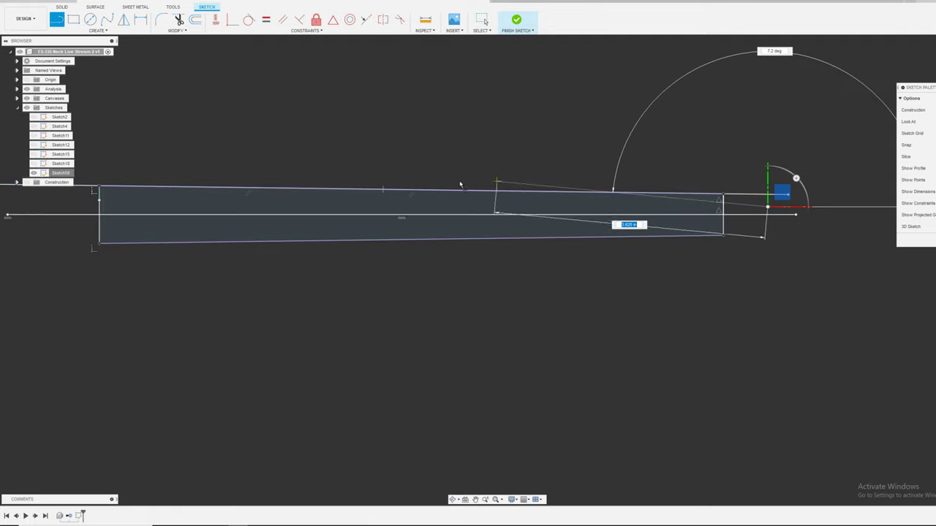
left_click(63, 203)
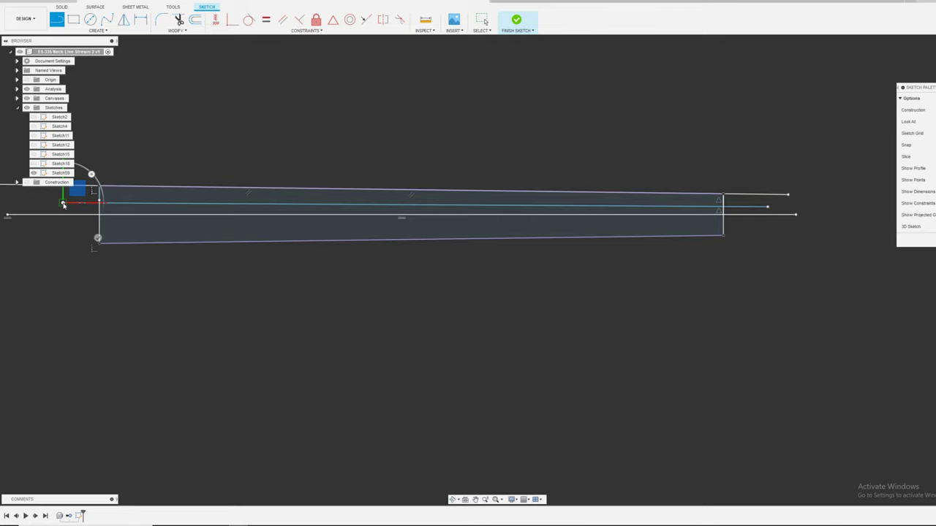
key("Escape")
- Make the intermediate line coincident with the midpoints of the upper half-lines at the wide and narrow ends
left_click(233, 19)
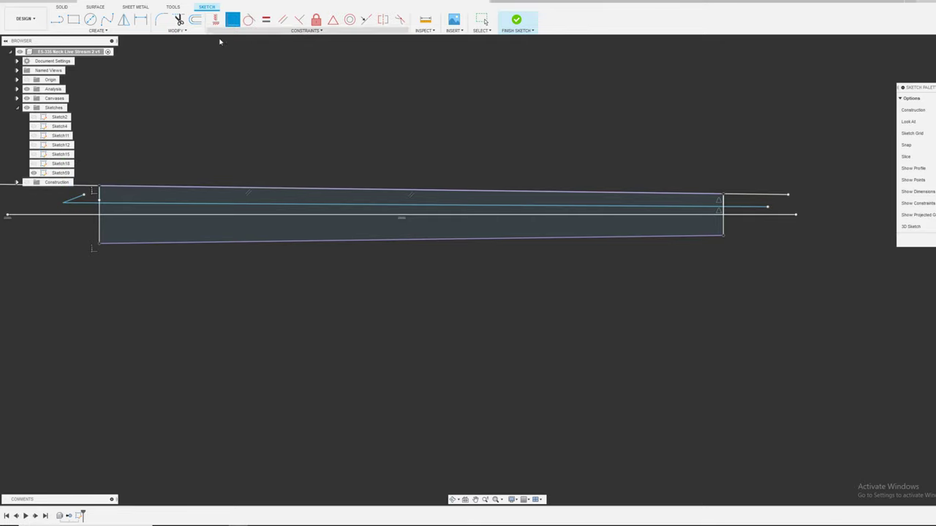
scroll(92, 195, "up", 3)
left_click(101, 210)
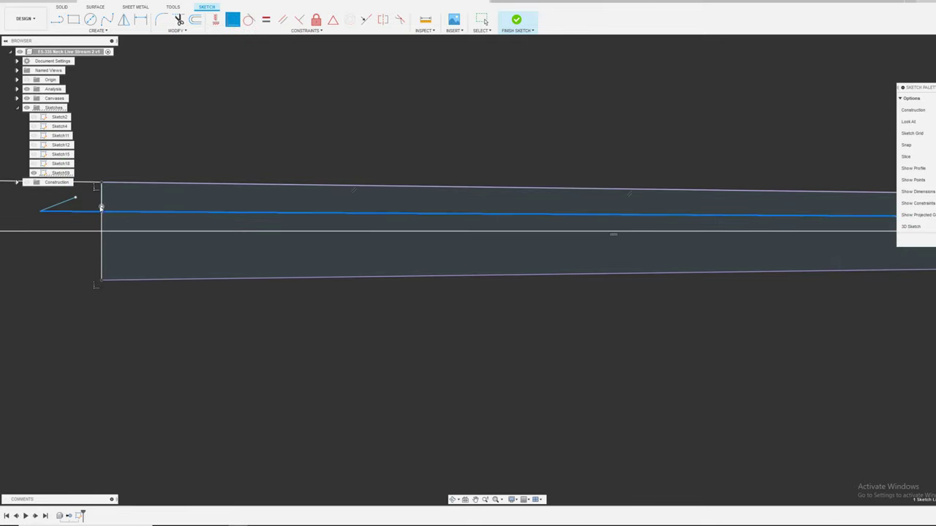
scroll(51, 194, "down", 5)
scroll(684, 202, "up", 5)
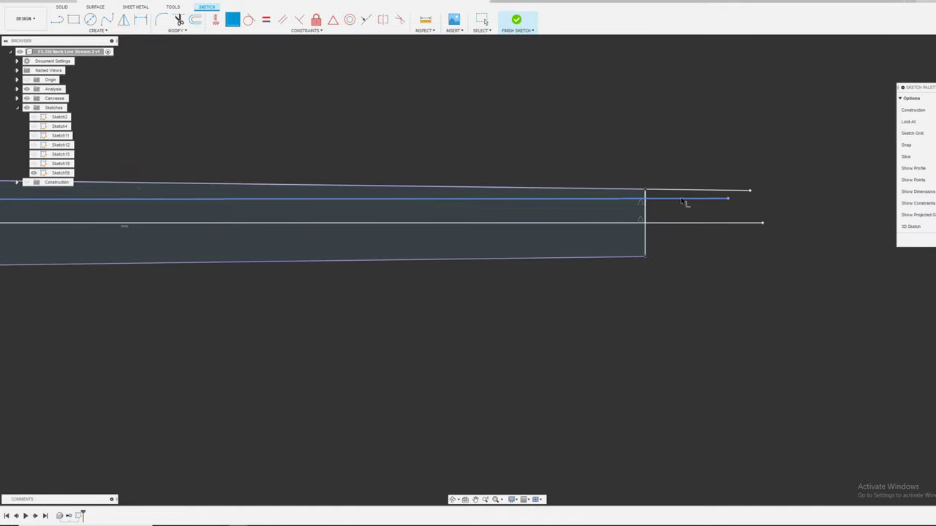
left_click(684, 202)
left_click(644, 207)
scroll(695, 218, "down", 3)
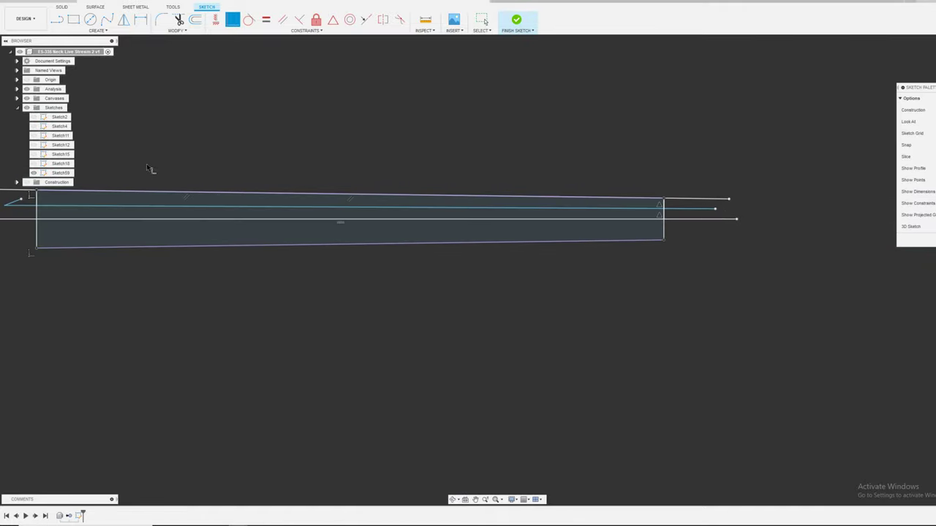
- Delete the short stray segment attached to the intermediate line's end beyond the wide end
scroll(315, 222, "down", 3)
scroll(99, 215, "up", 4)
key("Escape")
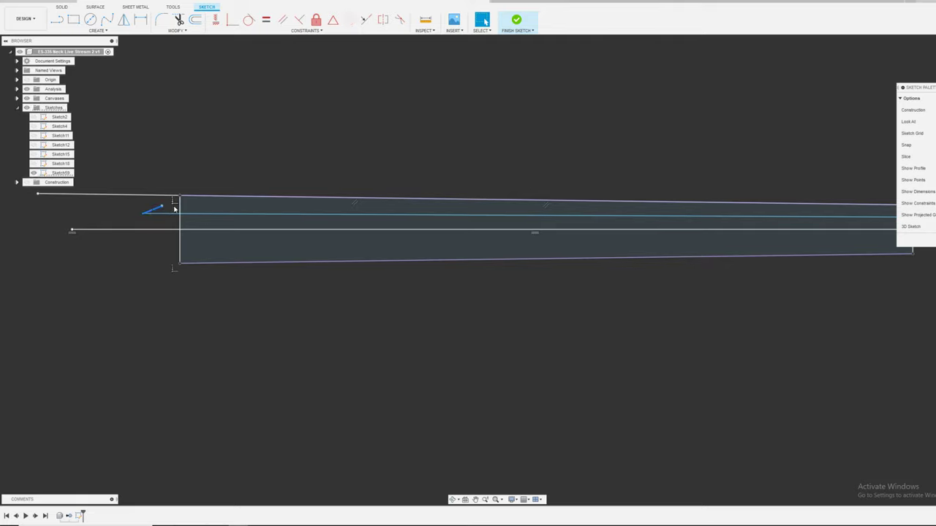
scroll(71, 213, "down", 2)
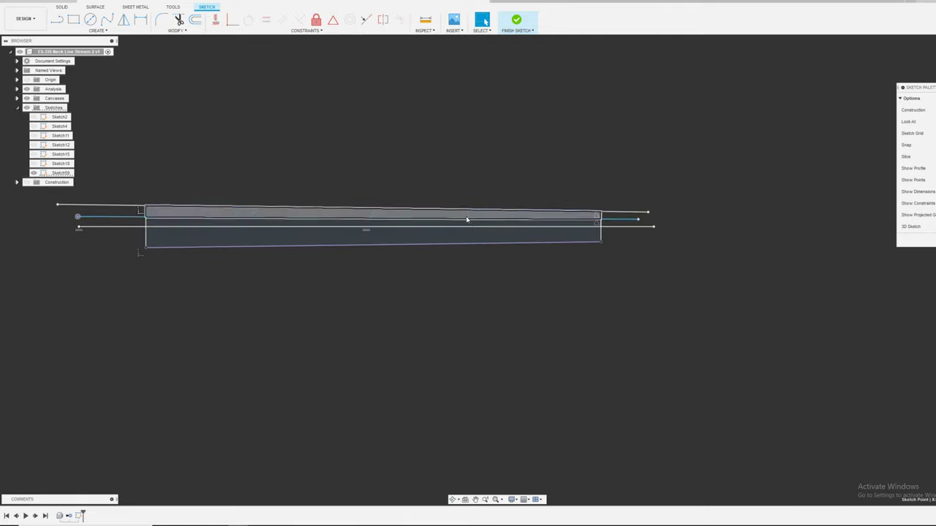
- Mirror the extended tapered edge line and the intermediate line about the centreline
left_click(108, 205)
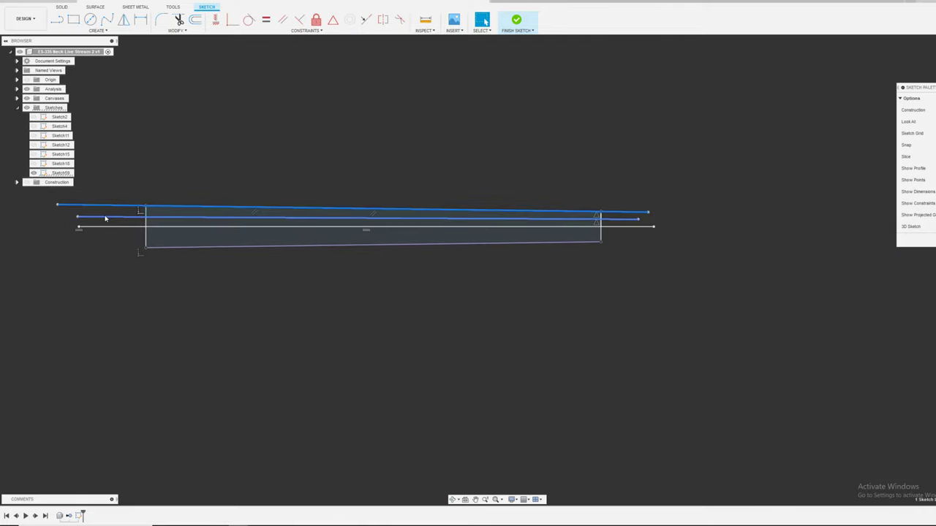
left_click(105, 217, "shift")
left_click(96, 30)
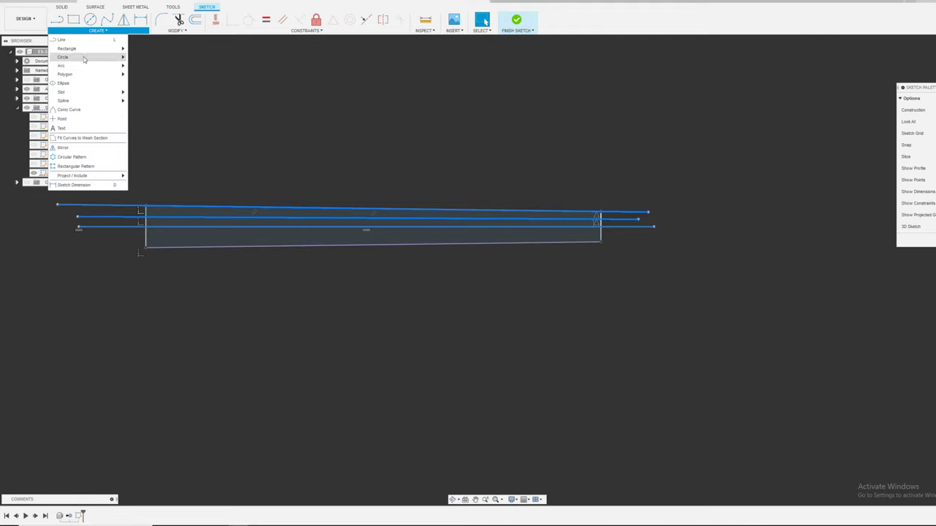
left_click(78, 150)
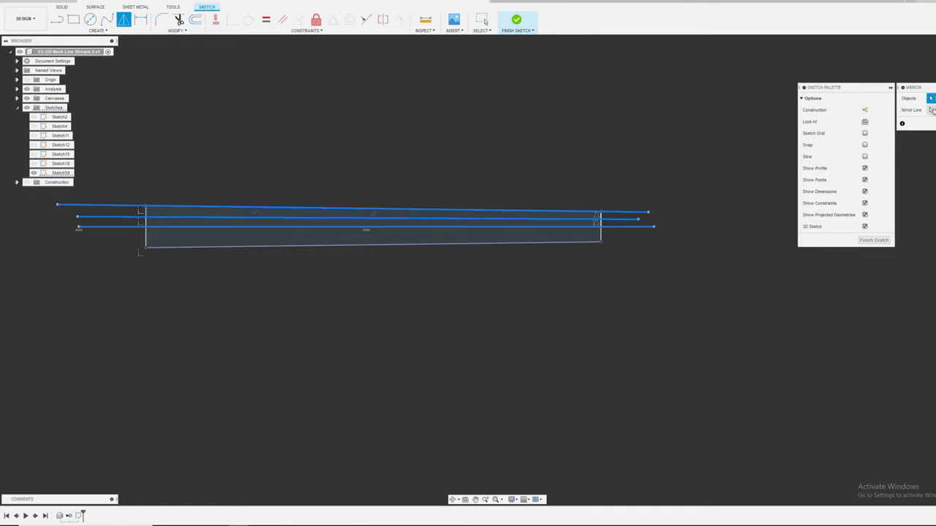
left_click(930, 98)
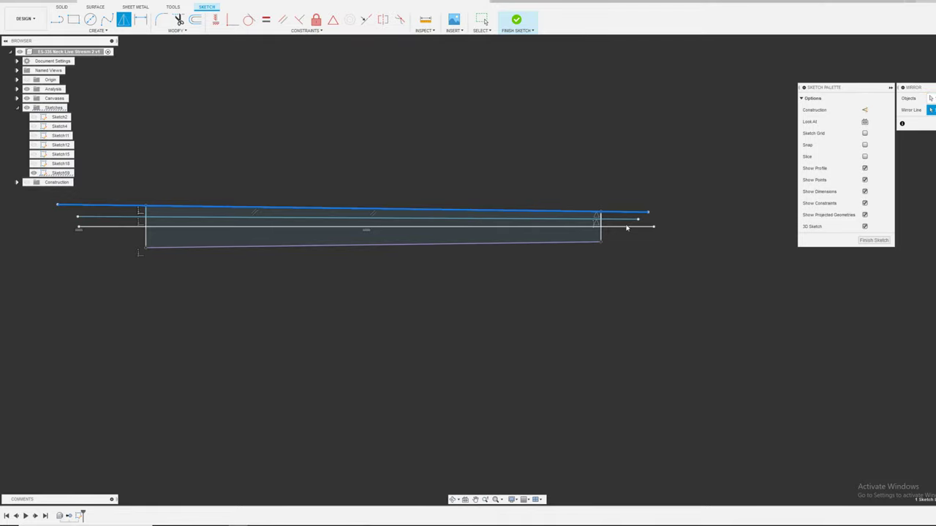
left_click(626, 227)
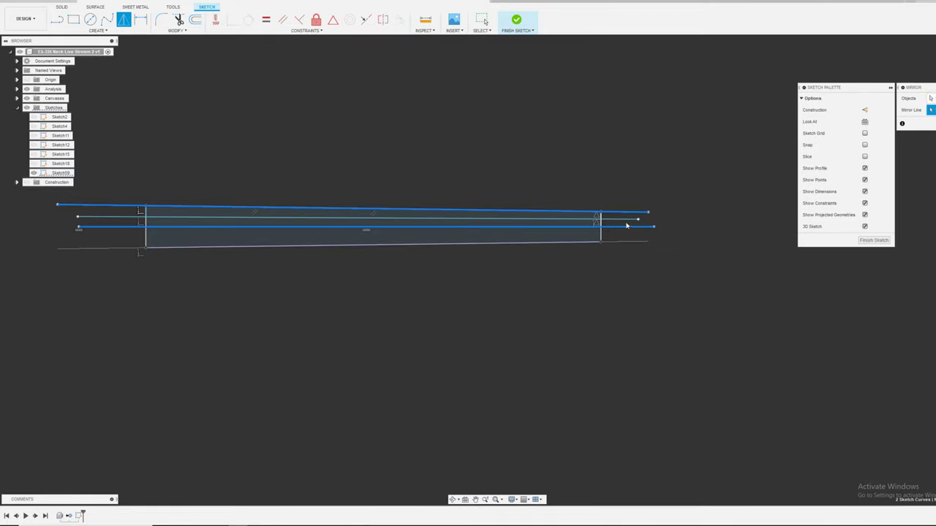
left_click(627, 219)
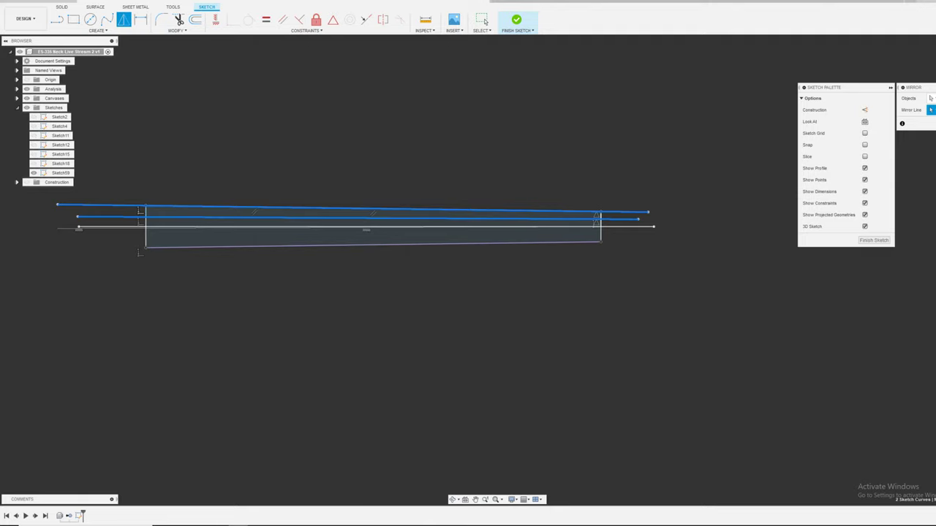
left_click(935, 110)
left_click(621, 220)
left_click(935, 110)
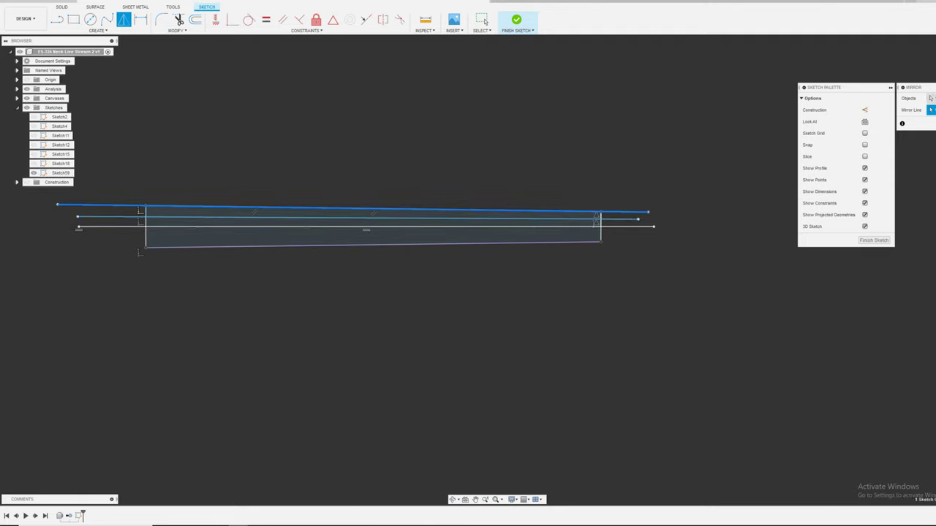
left_click(632, 220)
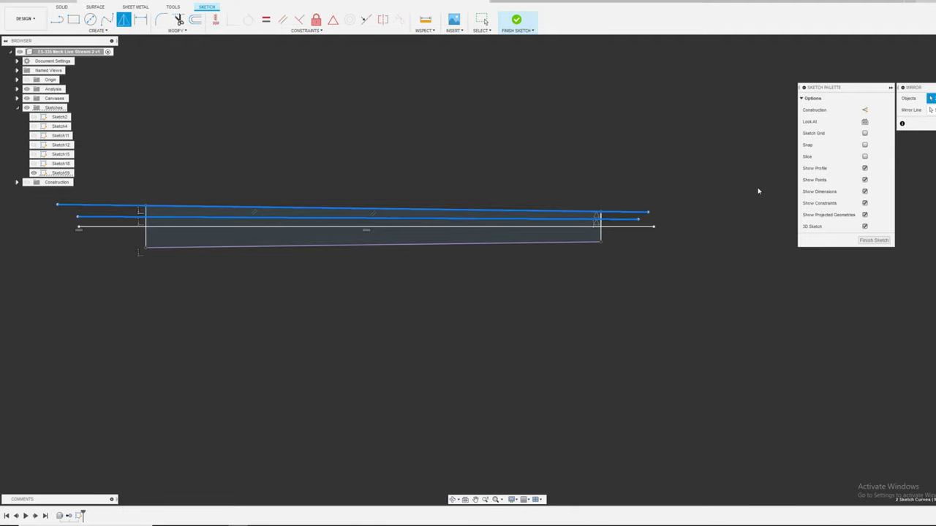
left_click(647, 227)
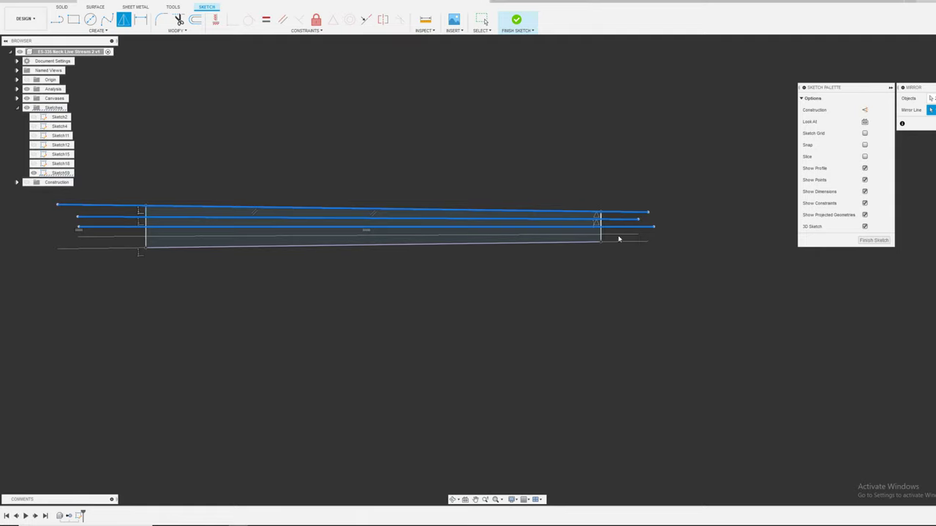
left_click(935, 123)
- Fix all geometry of the layout sketch in place and finish the sketch
mouse_move(643, 212)
middle_mouse_down("shift")
mouse_move(650, 200)
mouse_move(756, 278)
mouse_move(788, 338)
middle_mouse_up("shift")
left_click_drag(789, 339, 147, 169)
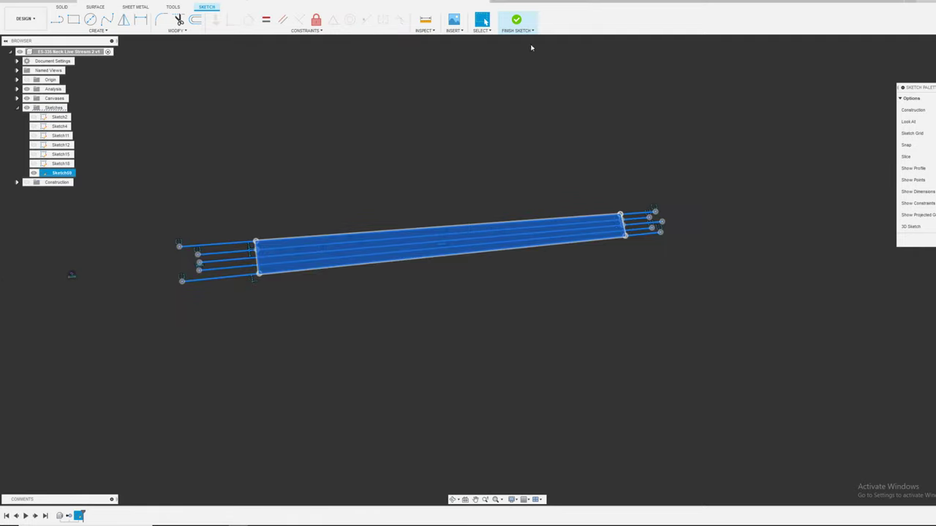
left_click(316, 22)
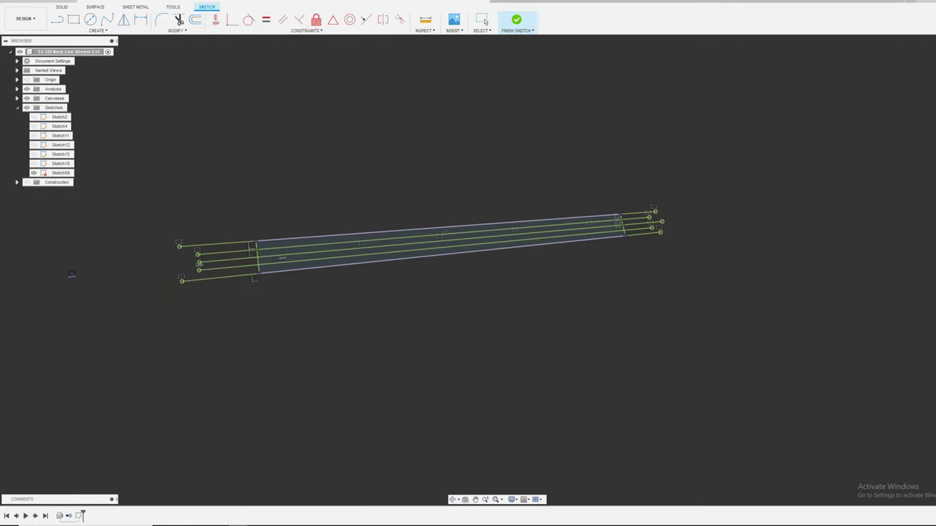
left_click(516, 20)
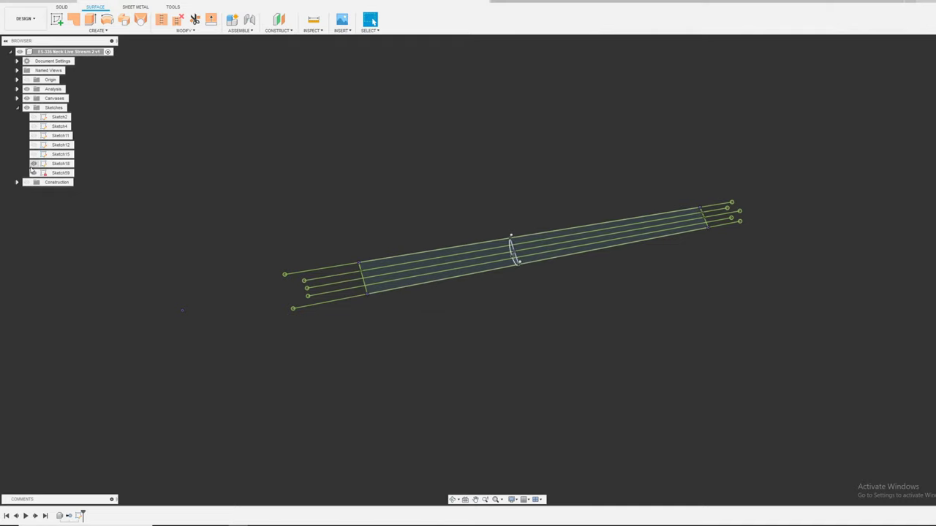
- Show Sketch15, Sketch12, Sketch11 and Sketch4, and display Sketch2 briefly before hiding it again
left_click(33, 154)
left_click(33, 144)
left_click(32, 135)
left_click(33, 127)
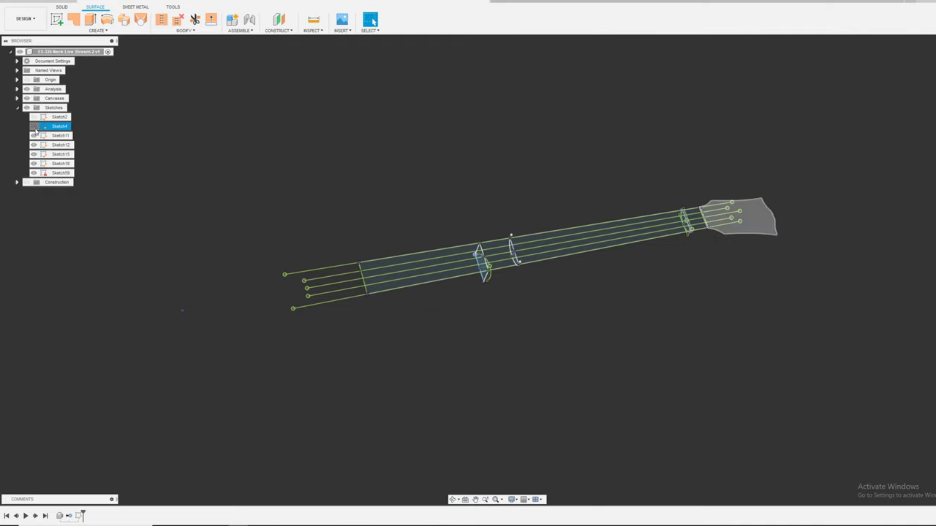
left_click(33, 117)
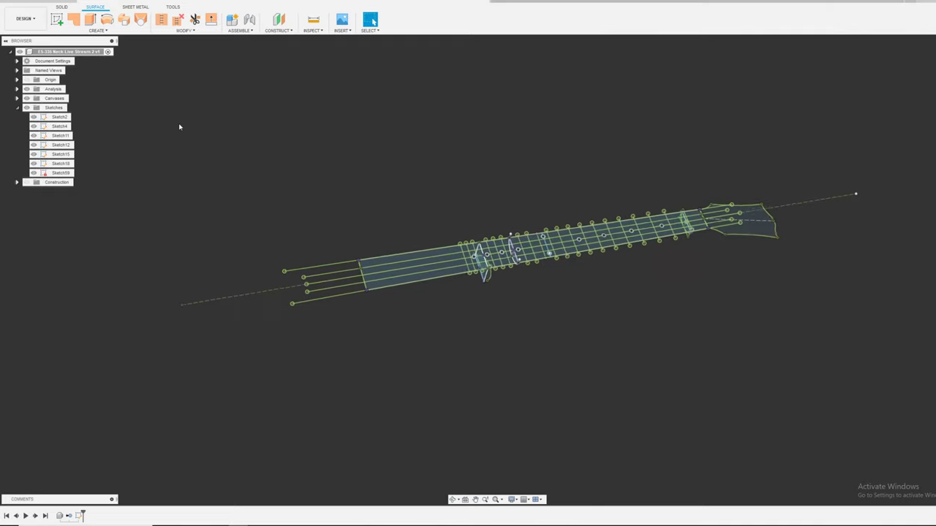
left_click(33, 117)
- Extrude the headstock profile by -0.5 in as a new body
mouse_move(365, 272)
middle_mouse_down("shift")
mouse_move(368, 290)
mouse_move(677, 344)
mouse_move(672, 322)
mouse_move(572, 326)
mouse_move(609, 299)
mouse_move(603, 303)
mouse_move(669, 307)
mouse_move(604, 211)
mouse_move(719, 202)
middle_mouse_up("shift")
key("q")
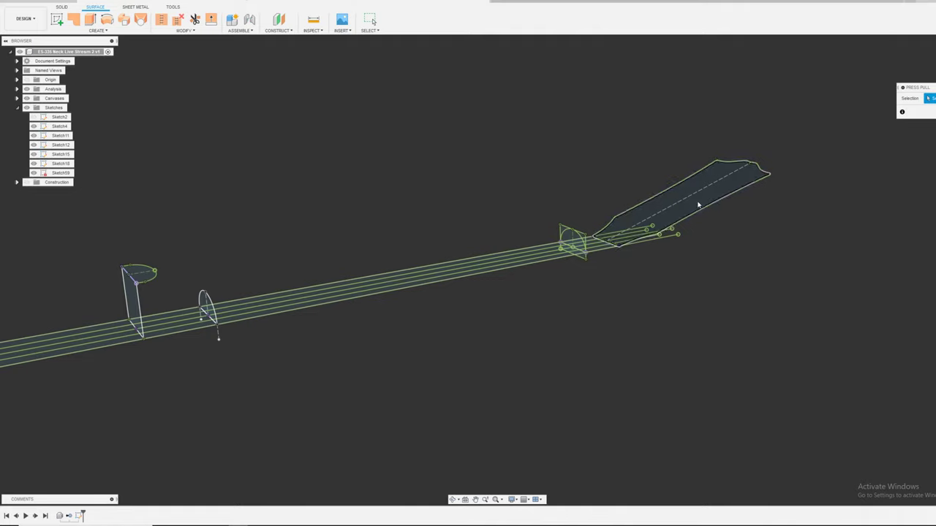
left_click(698, 205)
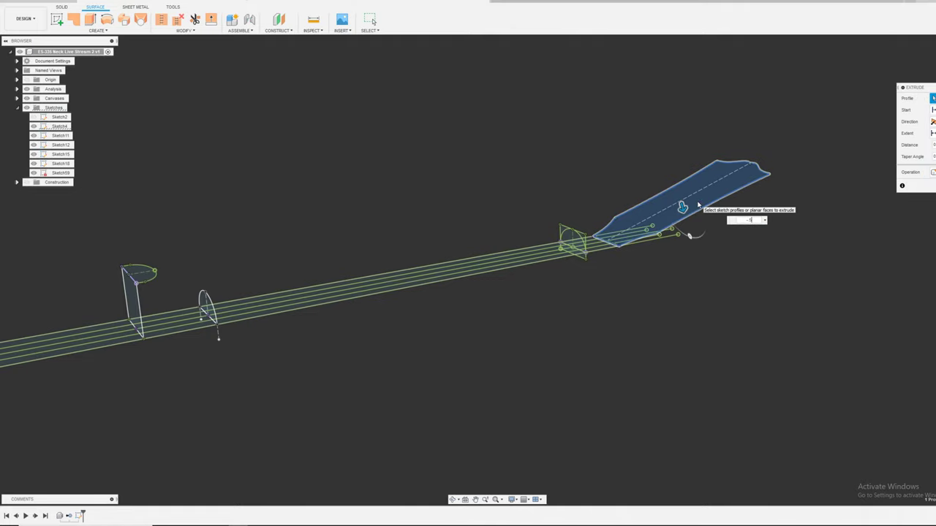
type("-5")
key("Return")
- Delete the headstock body's end face that meets the neck at the fretboard's narrow end
middle_click_drag(614, 245, 468, 124, "shift")
scroll(514, 139, "up", 2)
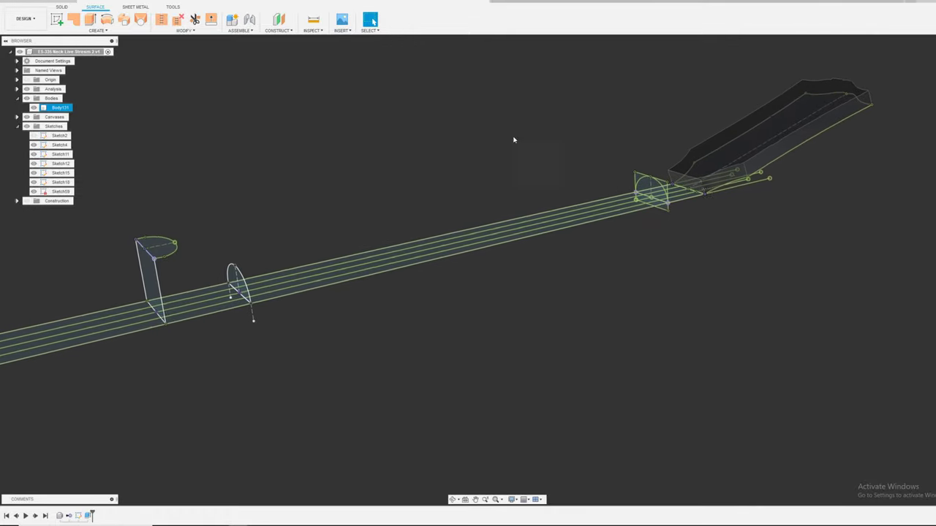
scroll(836, 171, "up", 3)
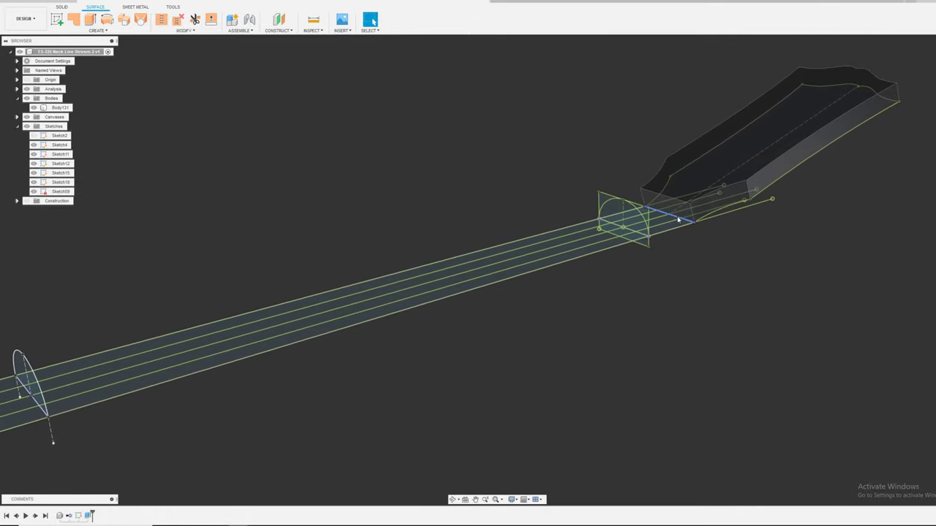
left_click(667, 206)
key("Delete")
scroll(694, 214, "down", 2)
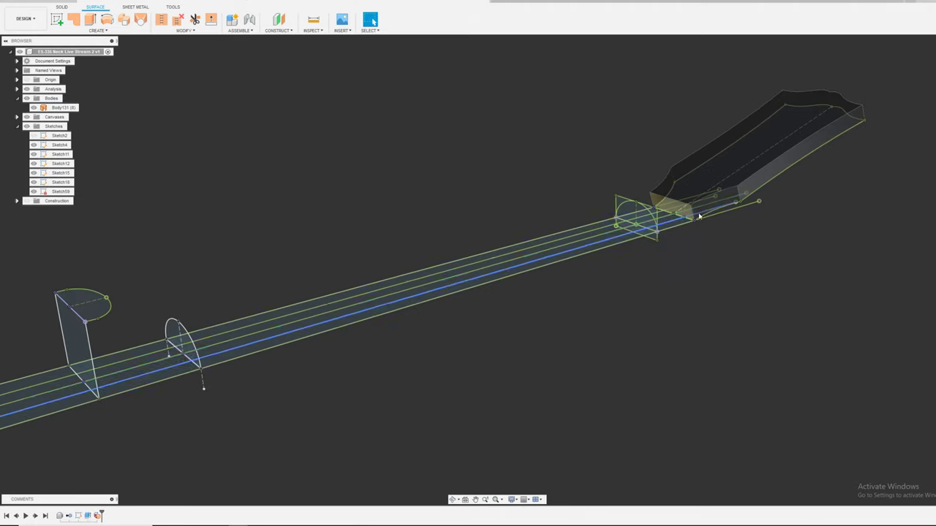
- Delete the two curved side faces of the headstock body next to its neck end
scroll(579, 215, "up", 3)
left_click(757, 202)
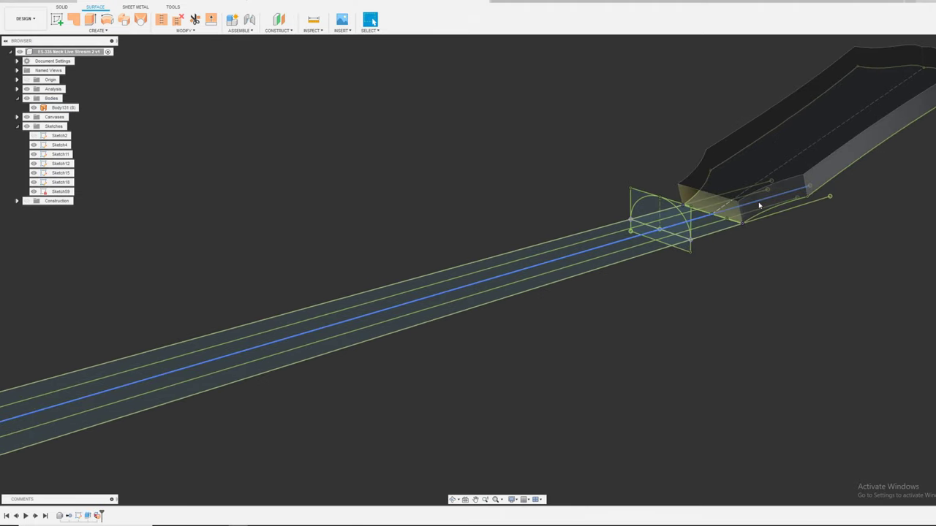
left_click(754, 211)
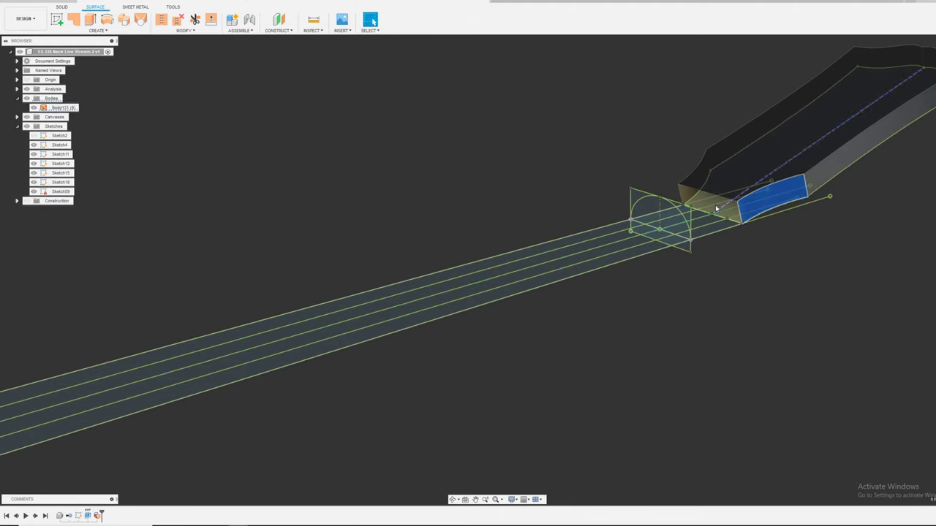
key("Delete")
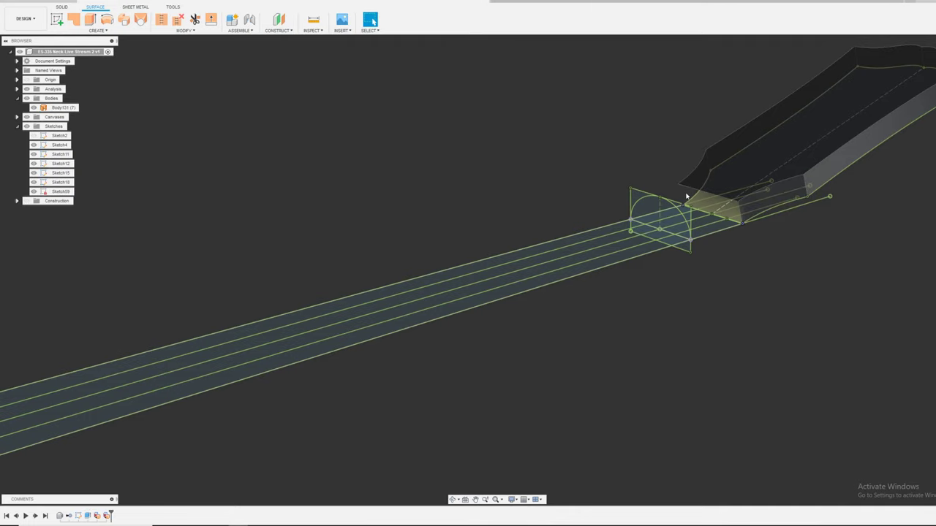
scroll(685, 196, "down", 1)
left_click(759, 190)
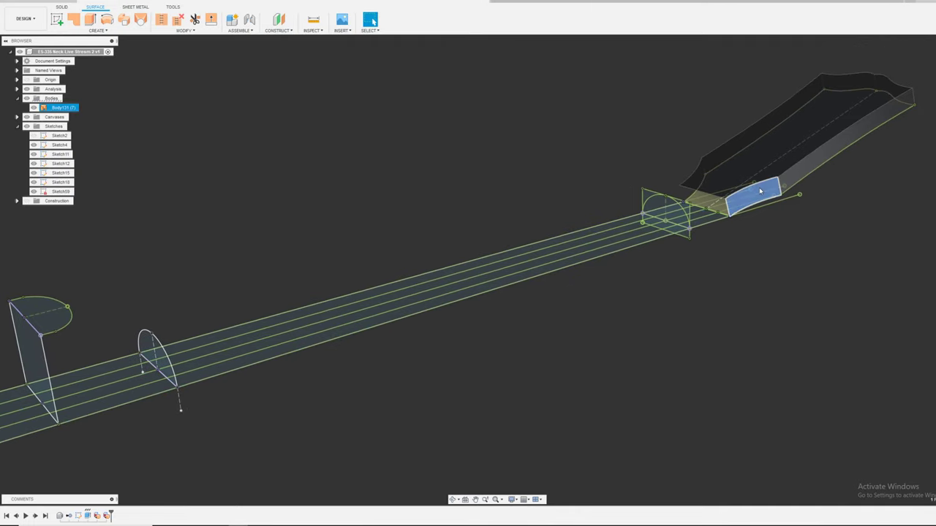
key("Delete")
scroll(759, 188, "down", 3)
middle_click_drag(664, 211, 571, 241, "shift")
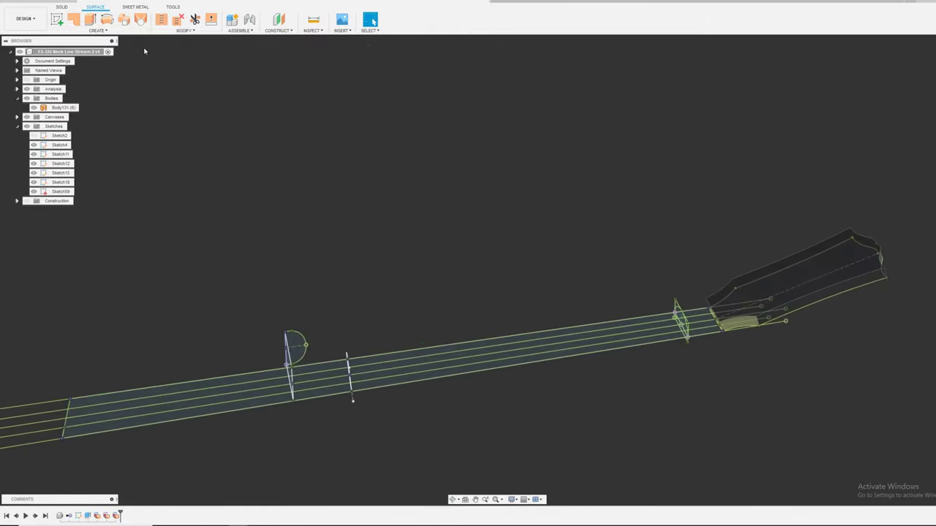
- Hide Sketch4 and Sketch11, and loft a flat surface from the headstock's neck-end edge to the base line of the heel
left_click(141, 17)
middle_click_drag(702, 219, 634, 209, "shift")
scroll(609, 187, "up", 2)
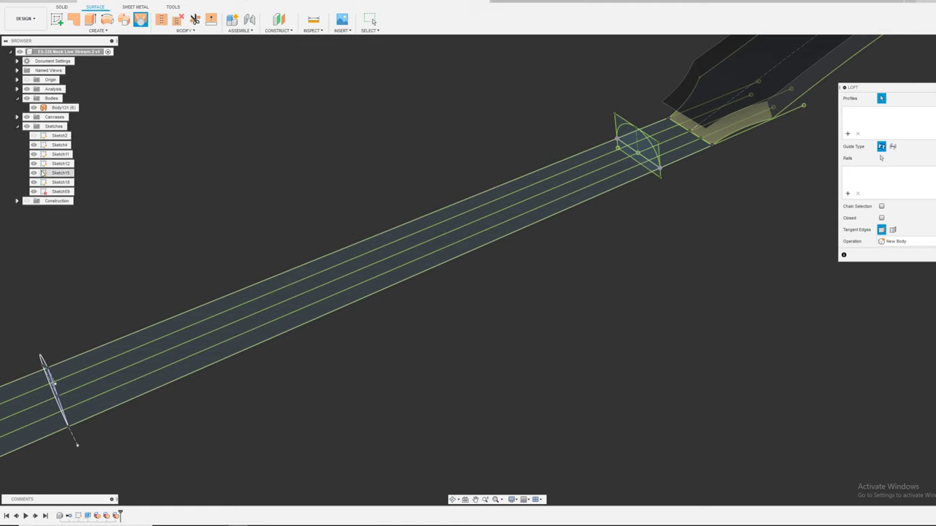
left_click(34, 145)
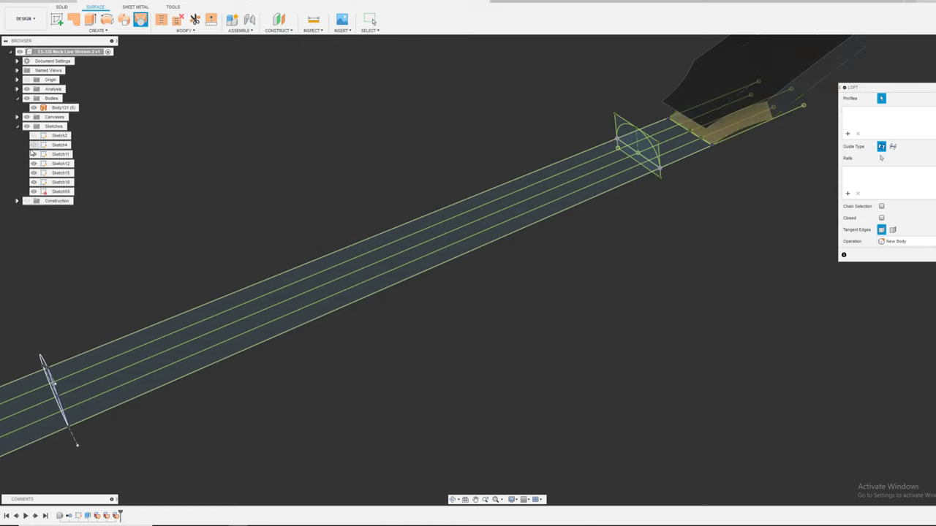
left_click(34, 154)
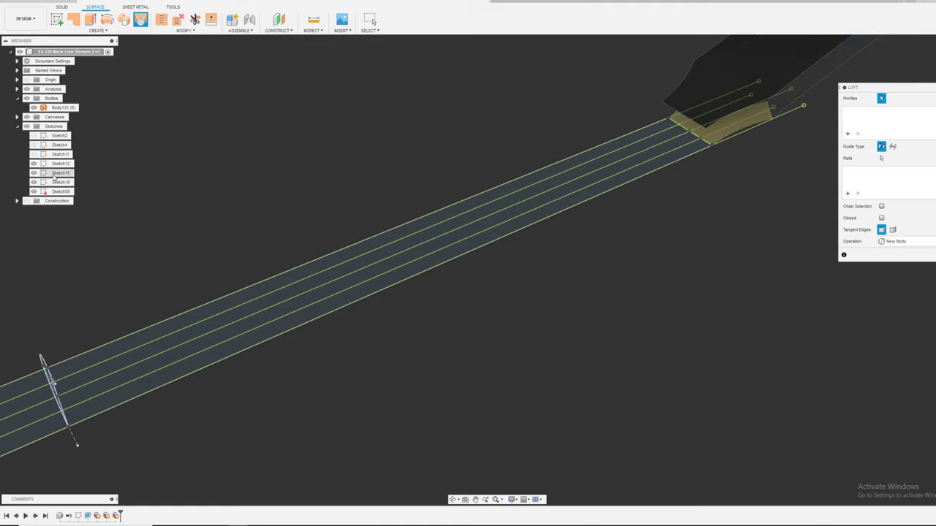
left_click(686, 132)
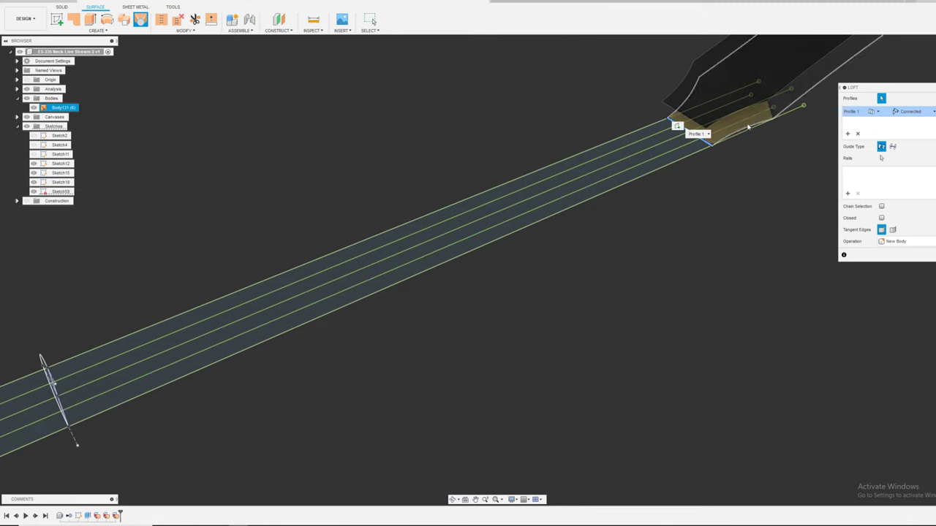
scroll(689, 124, "down", 3)
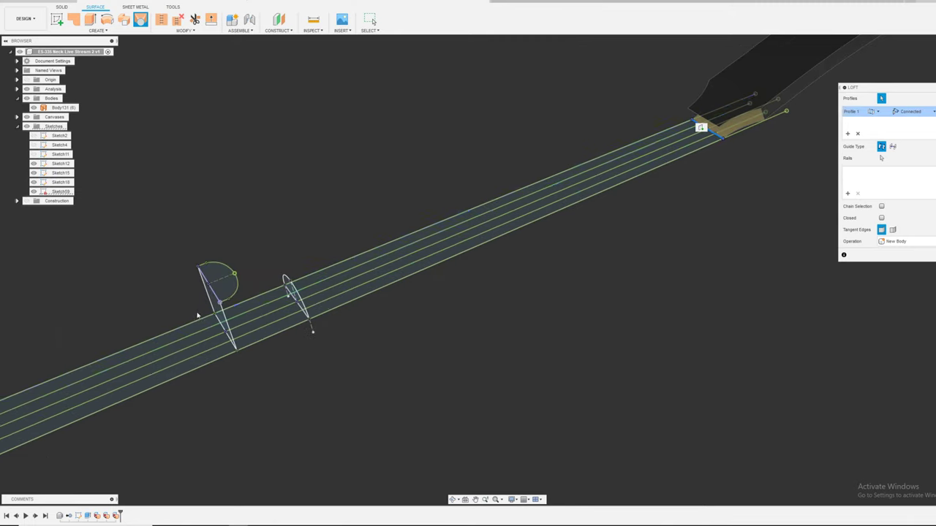
left_click(229, 339)
- Loft the upright heel surface between the heel's base line on the fretboard plane and the straight edge of the half-round profile
right_click(653, 296)
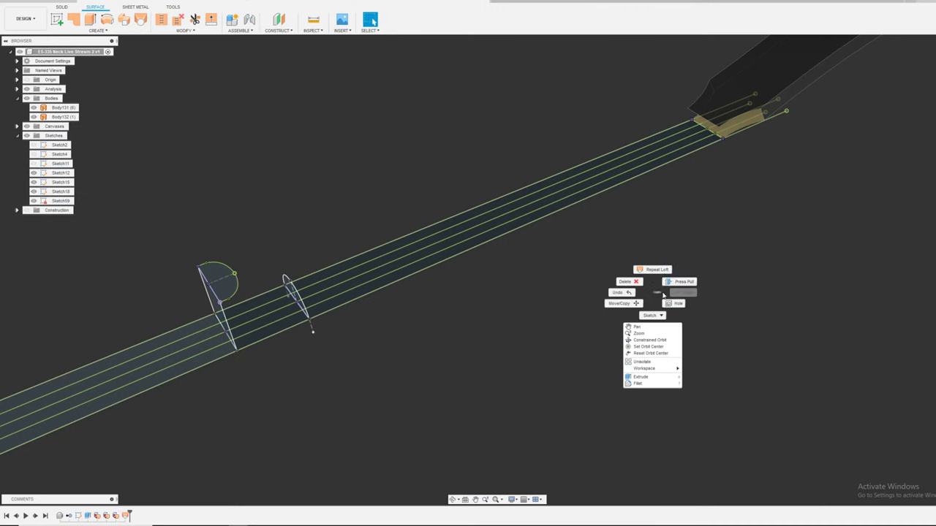
left_click(656, 263)
scroll(240, 340, "up", 3)
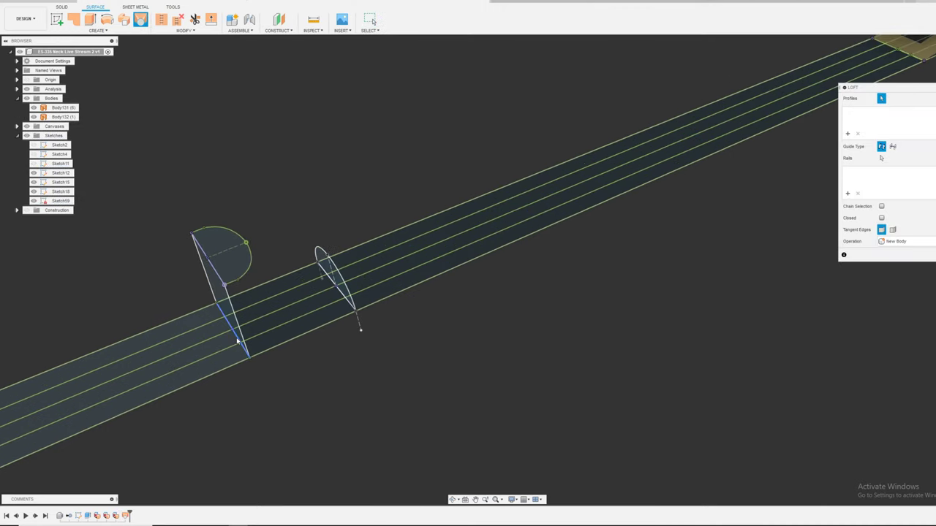
left_click(237, 340)
left_click(221, 280)
key("Return")
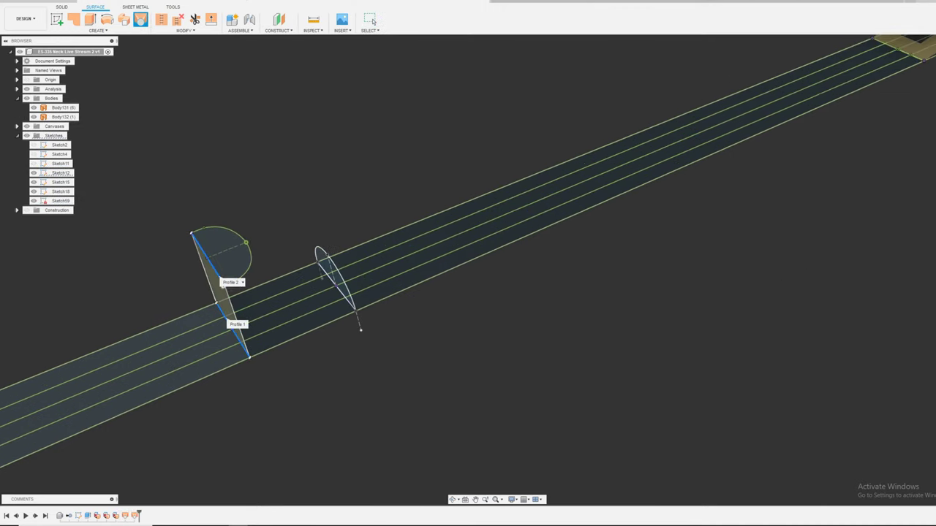
- Patch the half-round profile at the heel as a new surface body
left_click(80, 19)
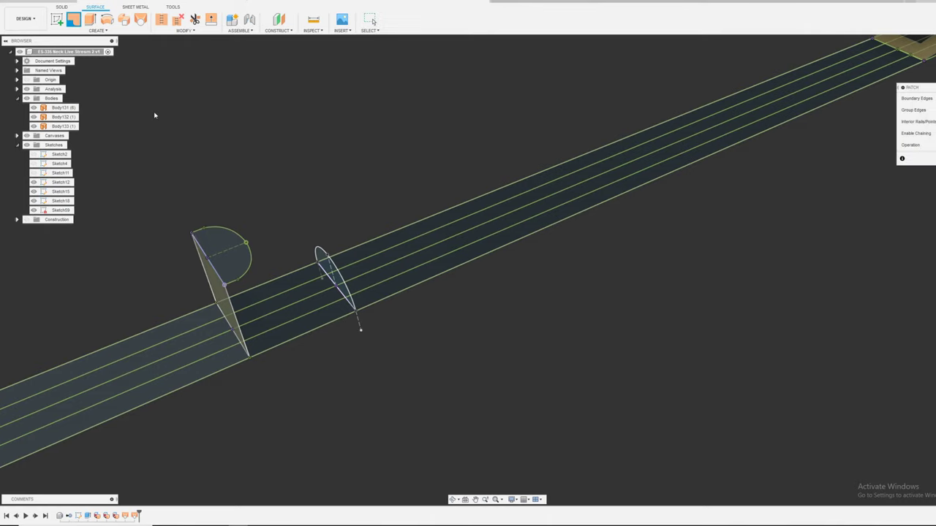
left_click(226, 239)
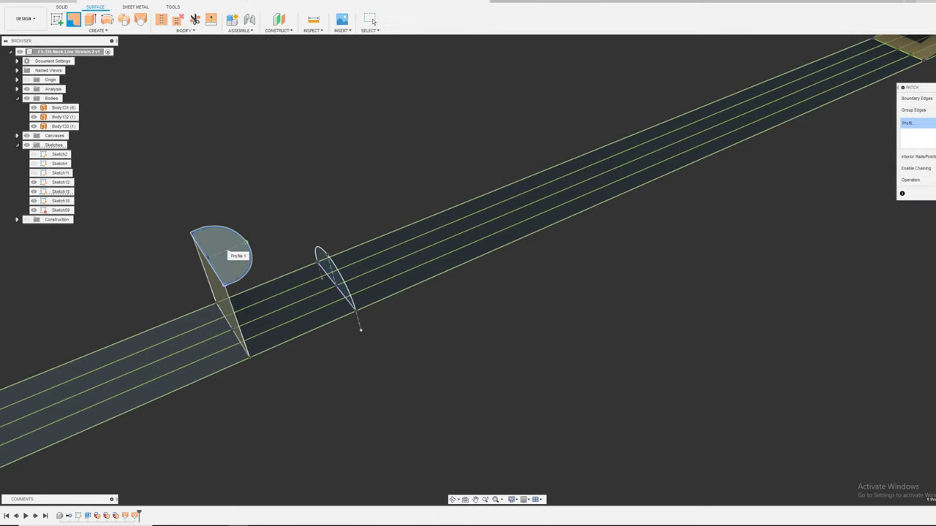
key("Return")
- Stitch the headstock body, the flat fretboard-plane surface and the upright heel surface together
left_click(162, 20)
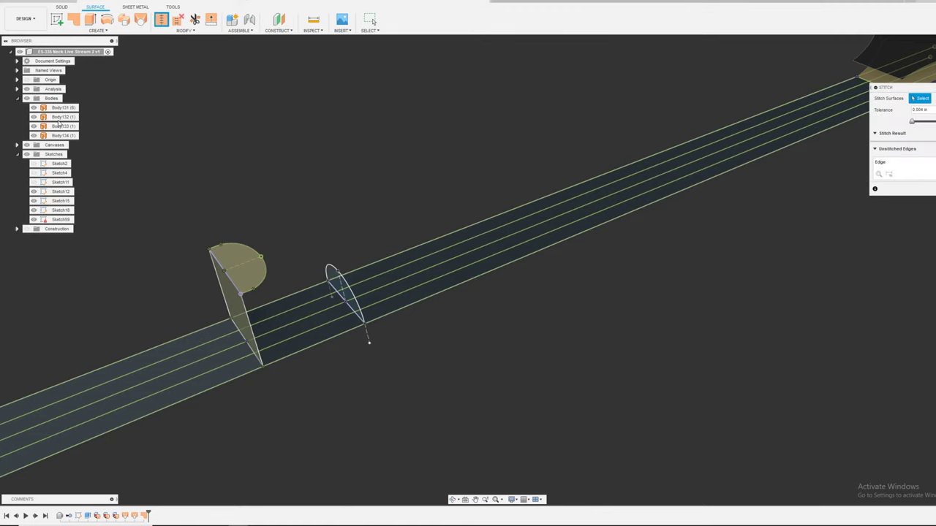
left_click(61, 108)
left_click(65, 126, "shift")
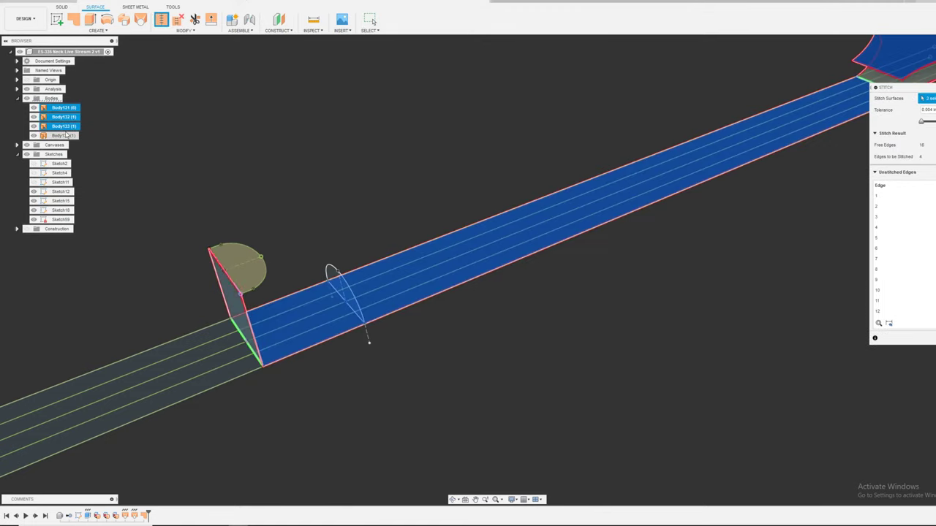
key("Return")
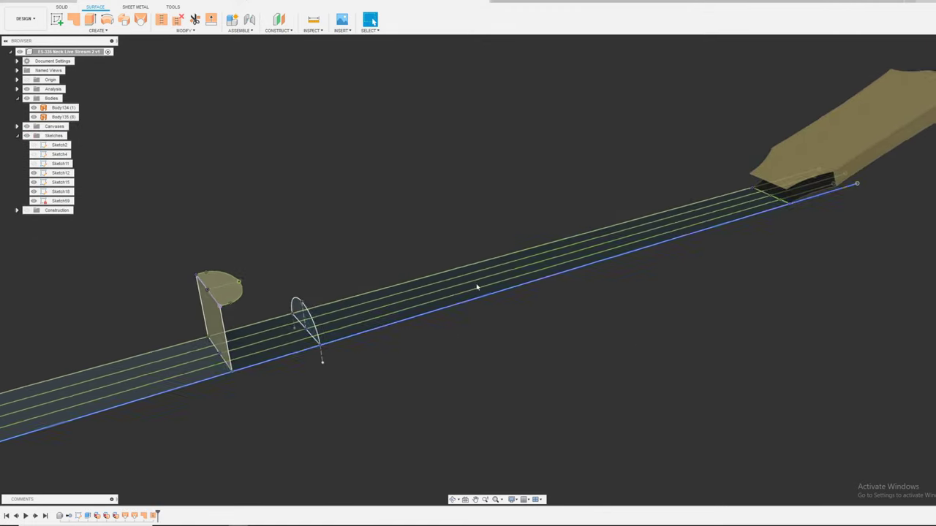
- Show Sketch11 and loft the rounded neck back between the arc profile near the nut and the arc profile near the heel
left_click(34, 164)
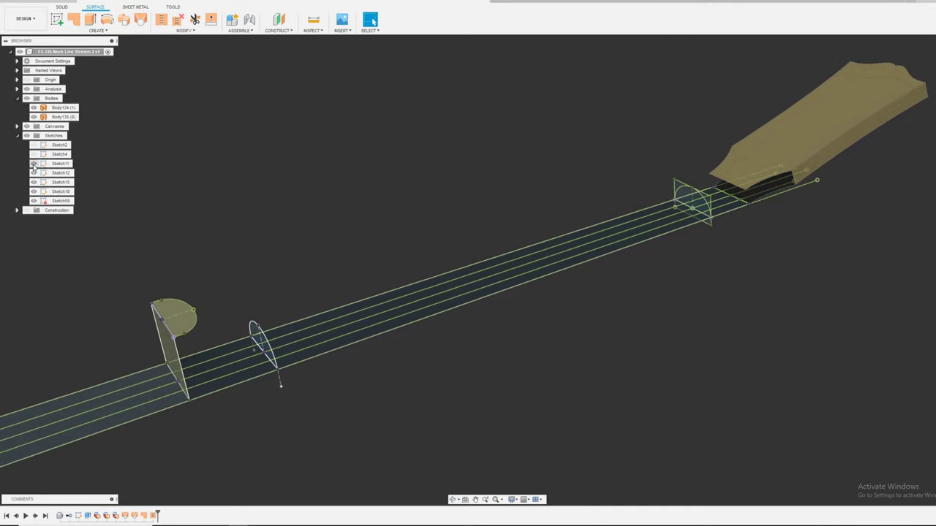
middle_click_drag(274, 143, 270, 133, "shift")
right_click(270, 130)
left_click(268, 125)
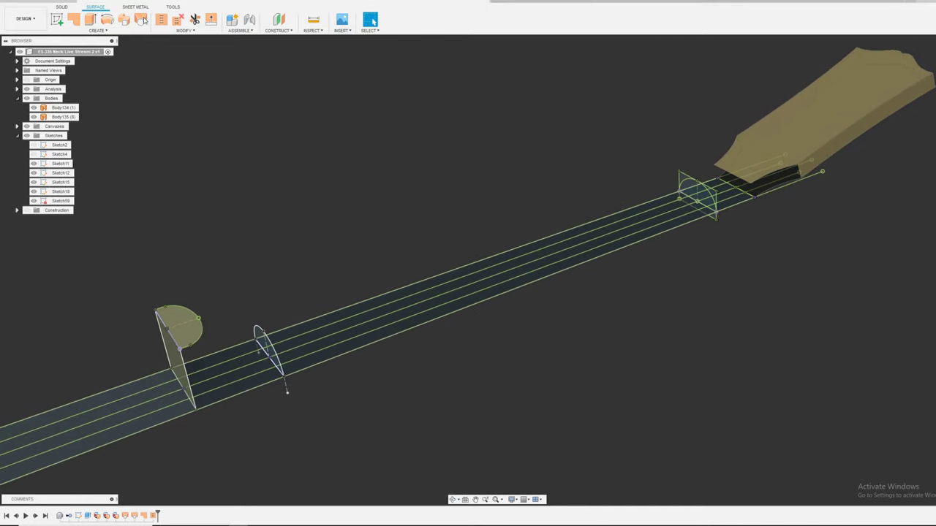
left_click(140, 19)
scroll(717, 154, "up", 2)
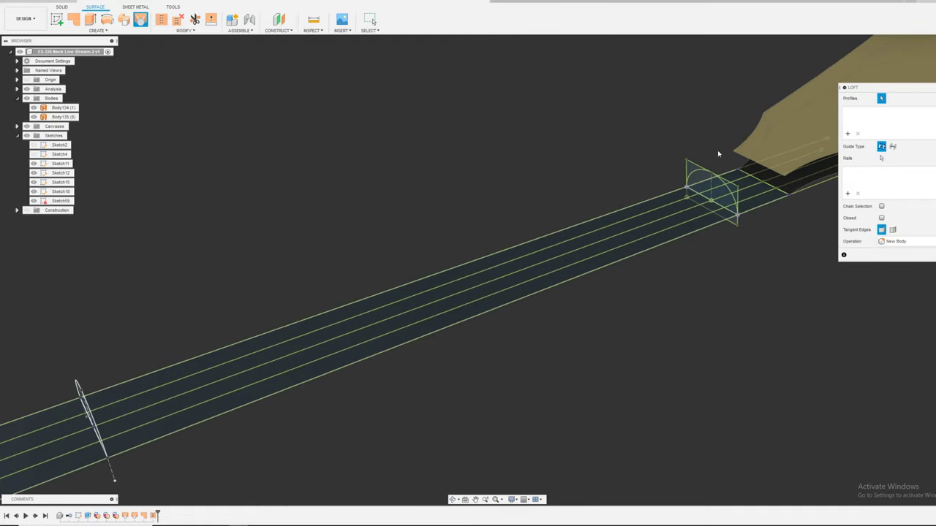
left_click(695, 174)
scroll(695, 174, "down", 2)
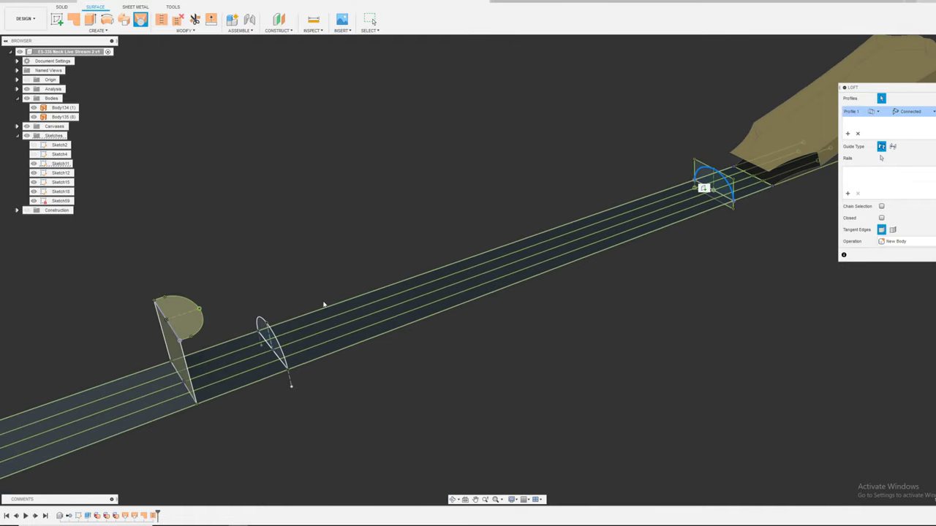
left_click(262, 324)
key("Return")
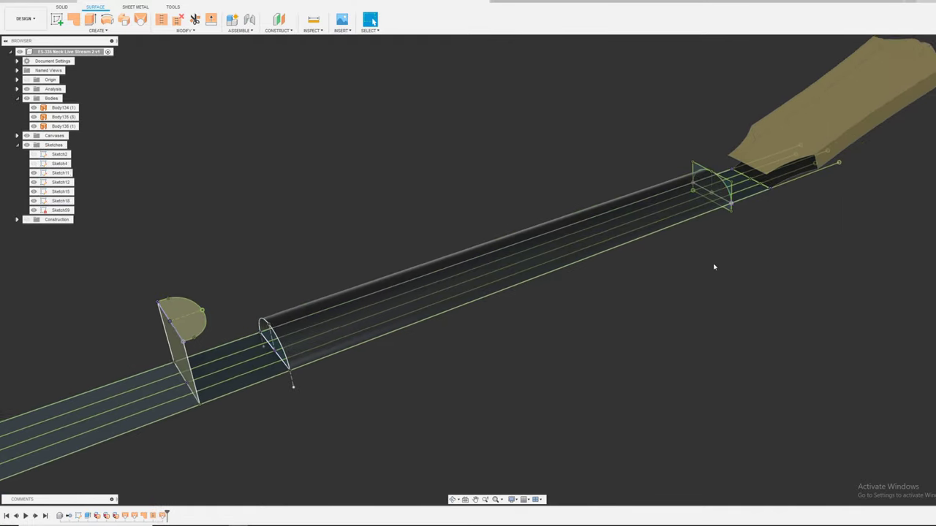
- Stitch the heel patch, the neck and headstock body and the rounded neck back into a single surface body
left_click(161, 19)
left_click(63, 108)
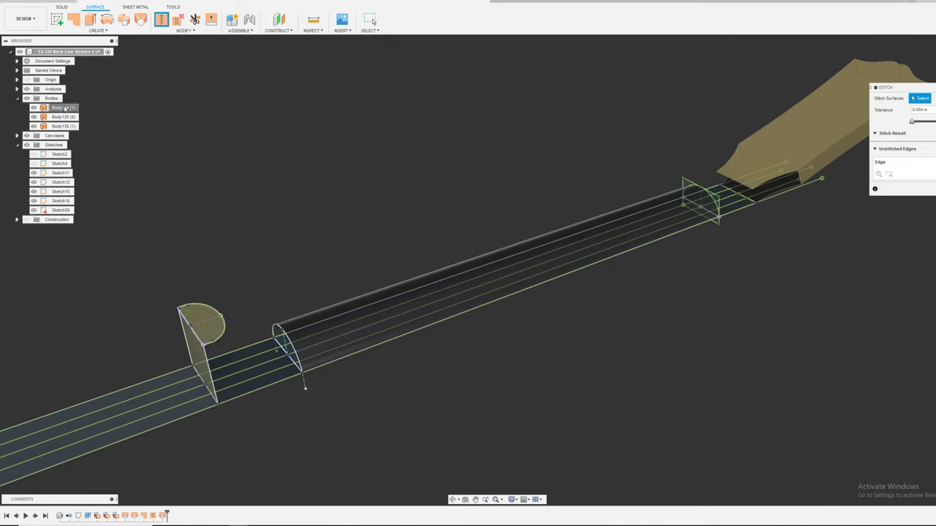
left_click(63, 117)
left_click(62, 126)
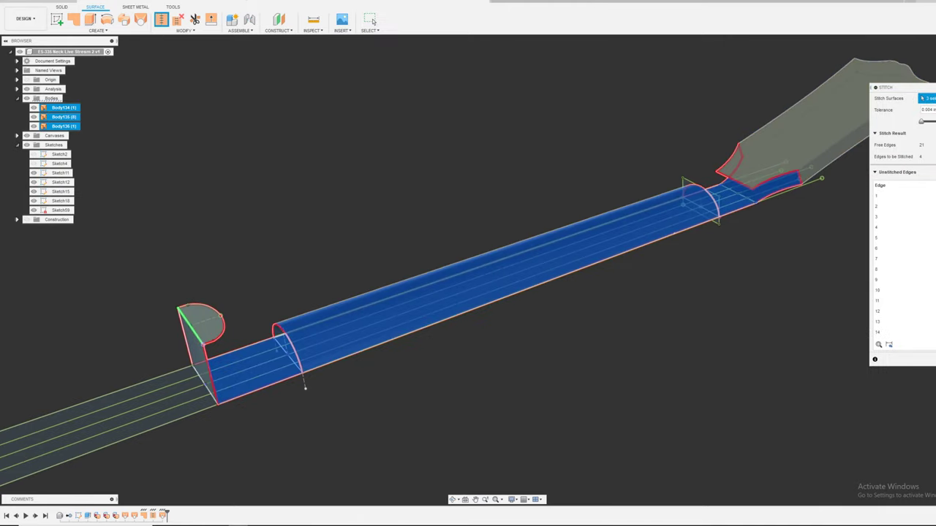
left_click(930, 354)
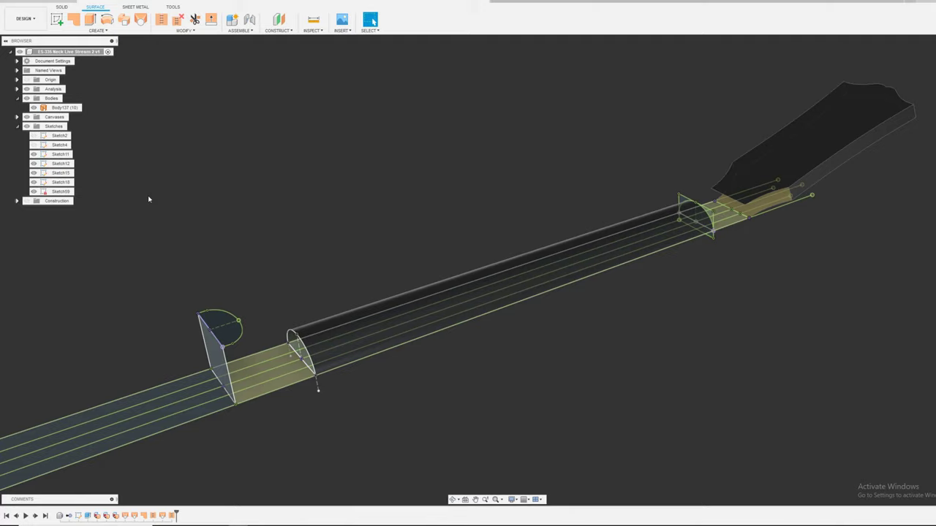
- Hide Sketch11, Sketch12, Sketch15 and Sketch18, leaving only the string layout sketch displayed
left_click(37, 163)
left_click(34, 182)
left_click(34, 182)
left_click(34, 173)
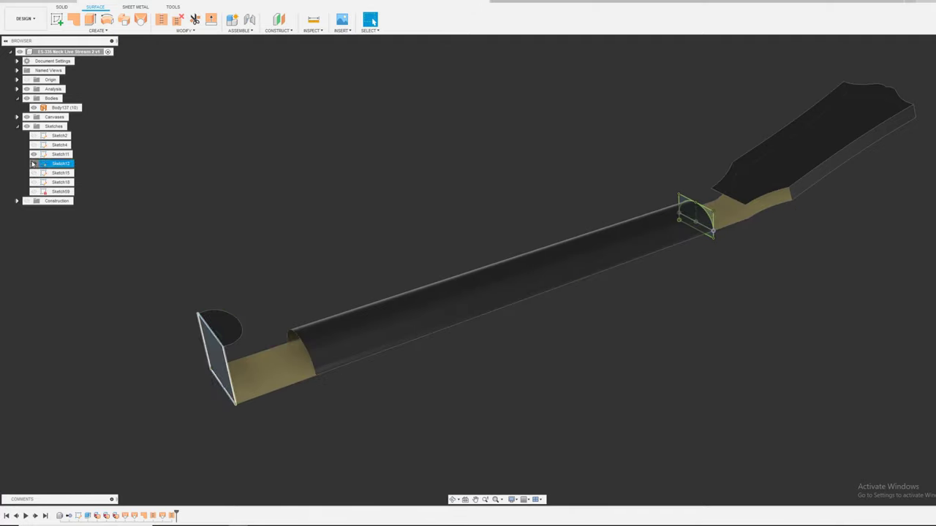
left_click(34, 163)
left_click(33, 154)
left_click(33, 191)
- Face the headstock's large flat face straight on and create a new sketch on it
scroll(248, 161, "down", 1)
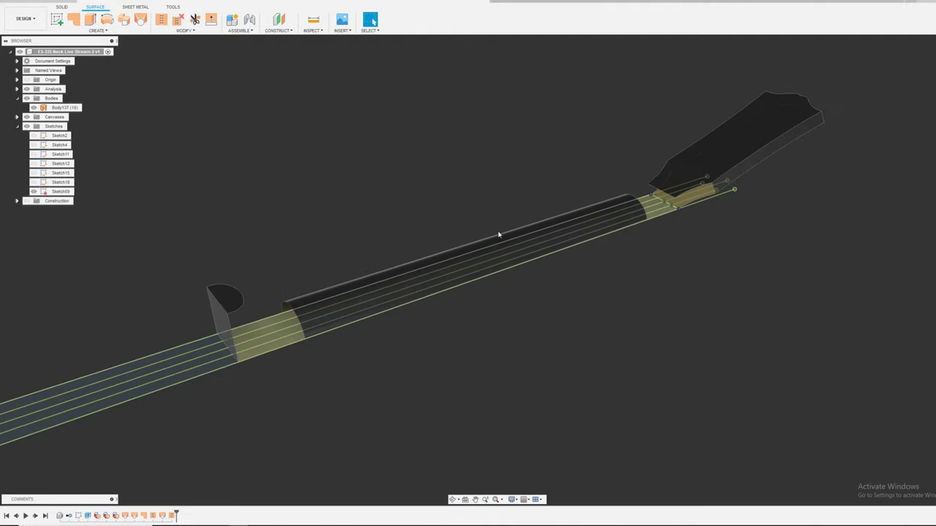
scroll(508, 302, "up", 2)
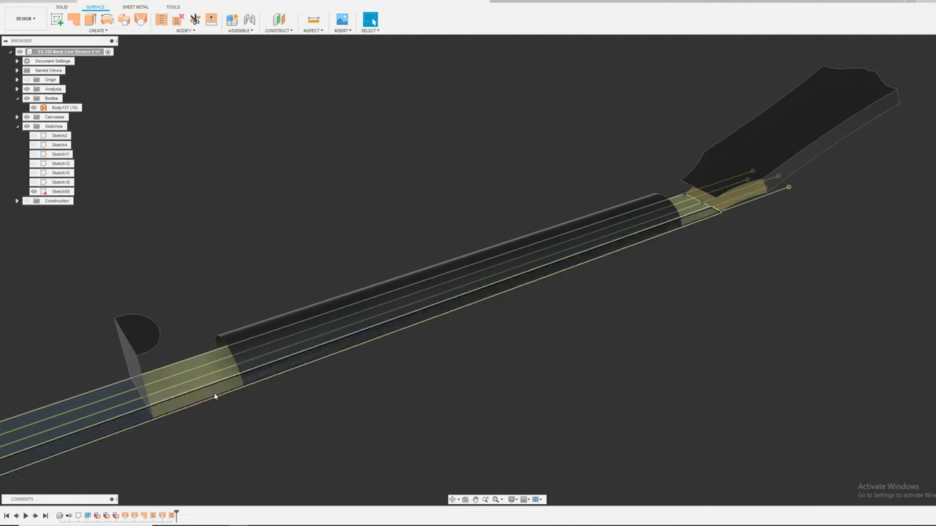
left_click(691, 167)
middle_click_drag(758, 182, 643, 307, "shift")
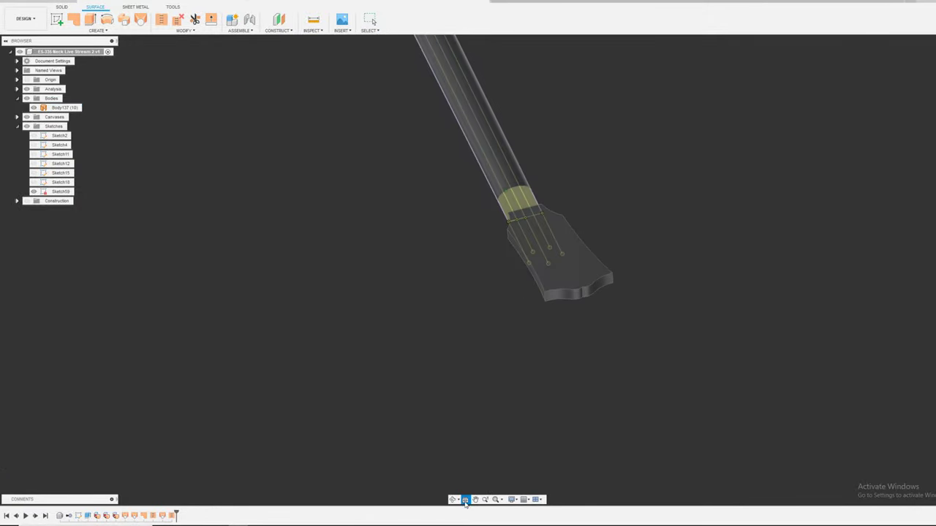
left_click(577, 245)
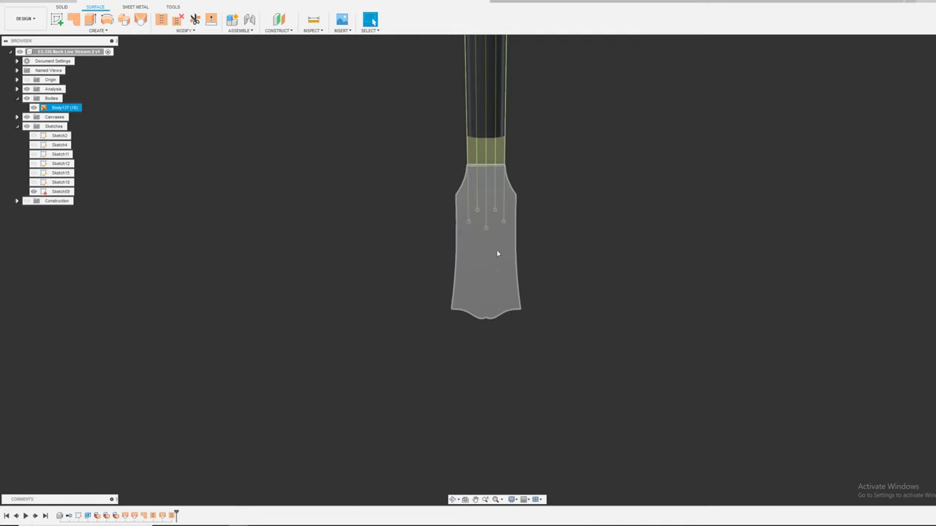
left_click(107, 30)
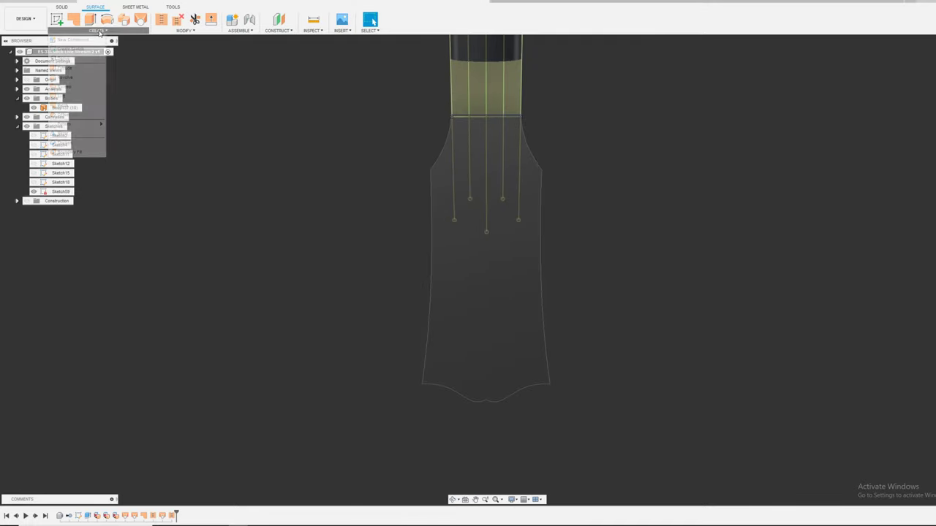
left_click(93, 53)
left_click(464, 138)
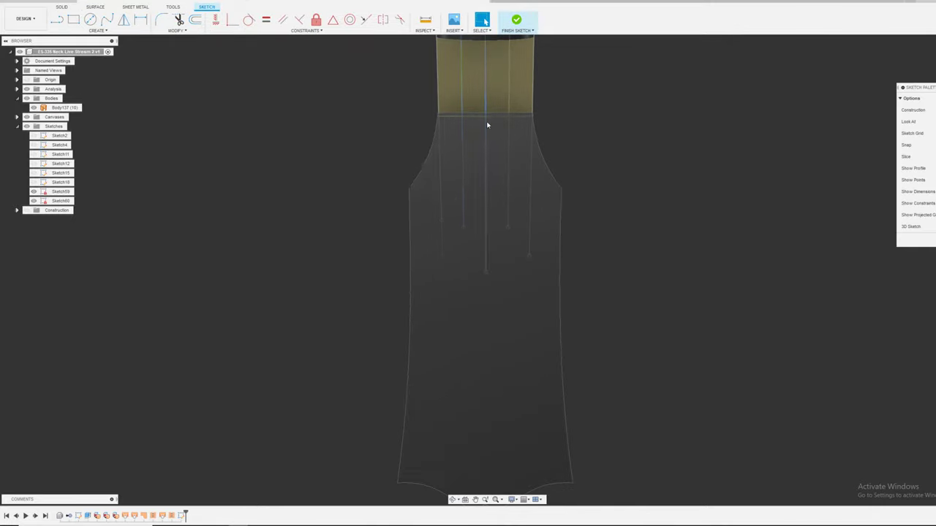
- Project the headstock face's outline into the sketch
key("p")
left_click(434, 159)
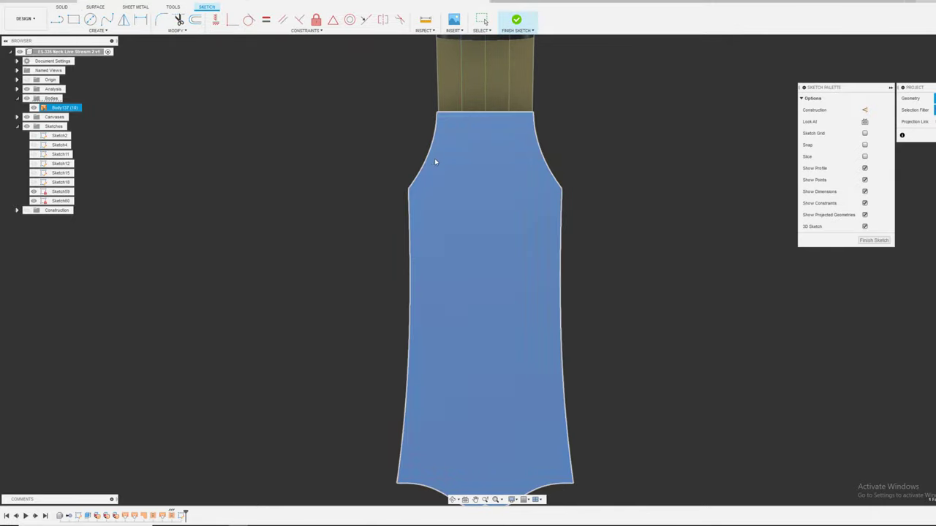
key("Return")
- Draw a horizontal line across the headstock near its neck end, between the two projected curved side edges
scroll(448, 165, "down", 1)
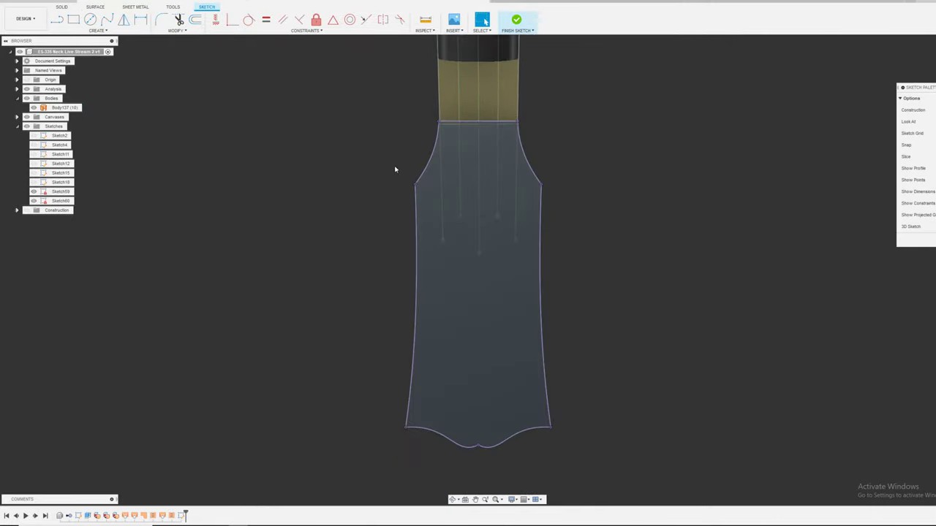
scroll(433, 160, "up", 3)
key("l")
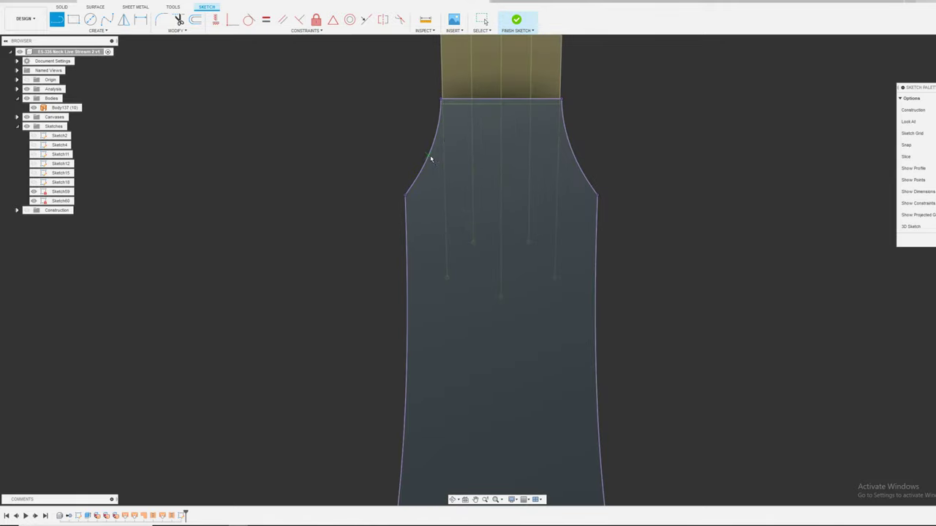
left_click(433, 144)
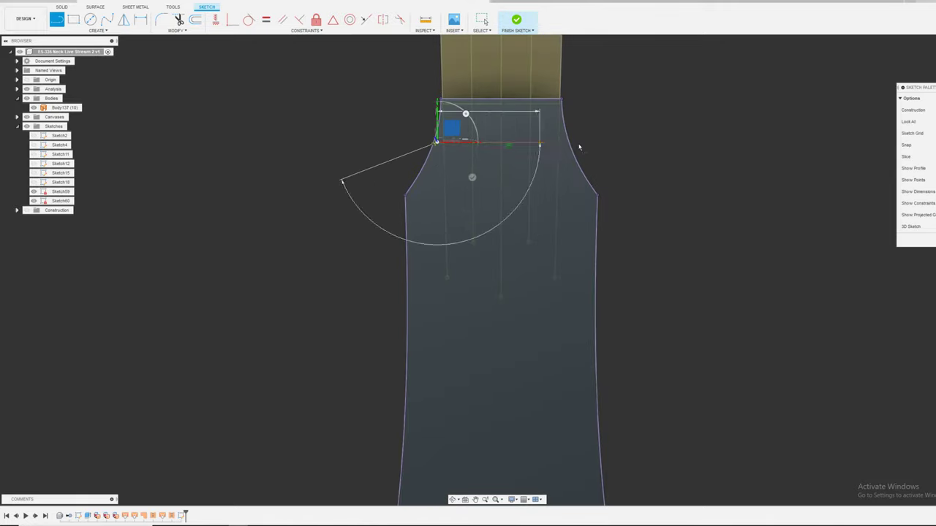
left_click(570, 143)
key("Escape")
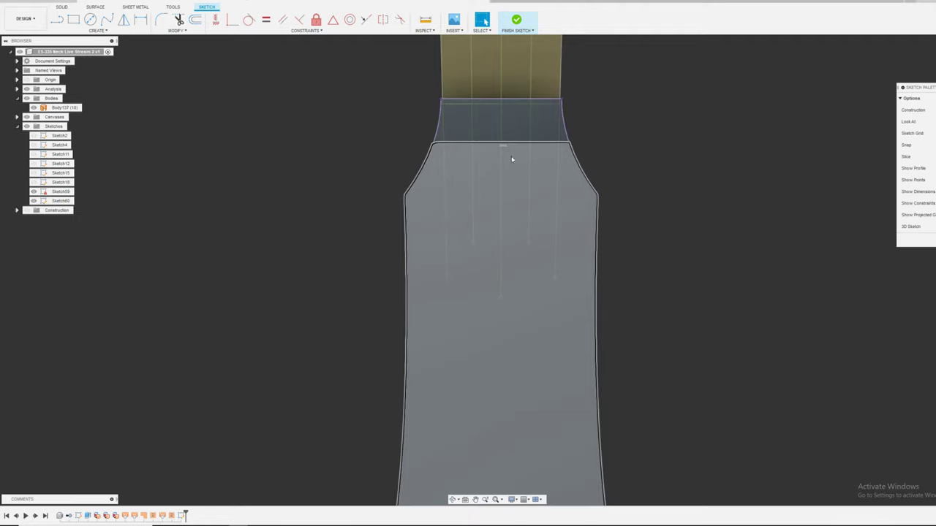
scroll(453, 156, "up", 4)
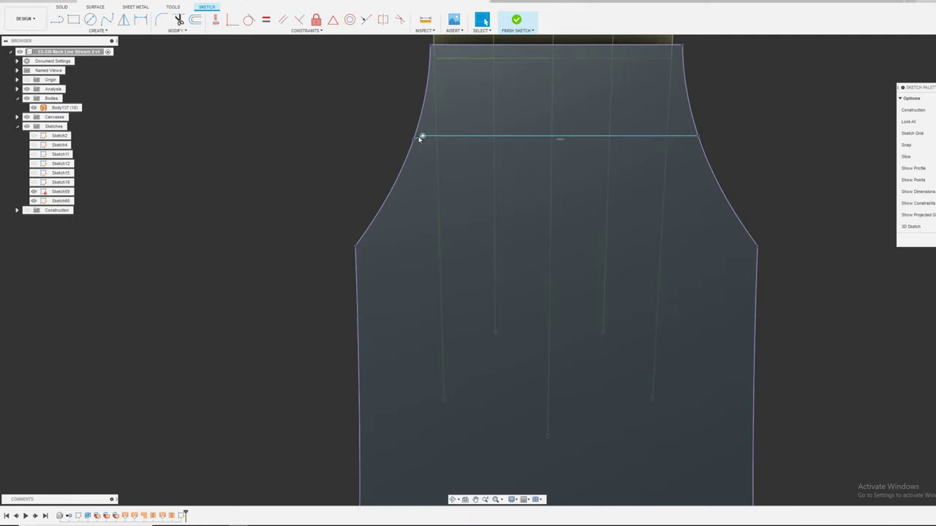
scroll(423, 137, "up", 2)
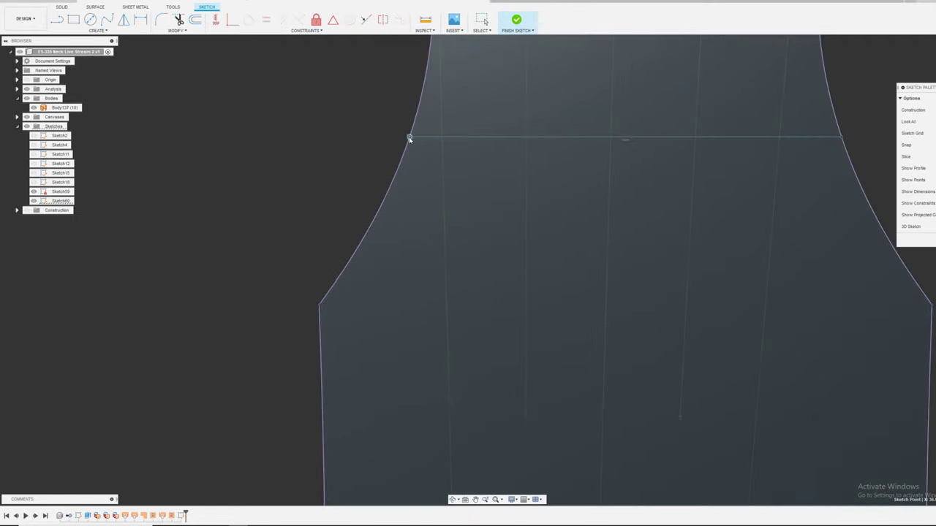
scroll(534, 174, "down", 4)
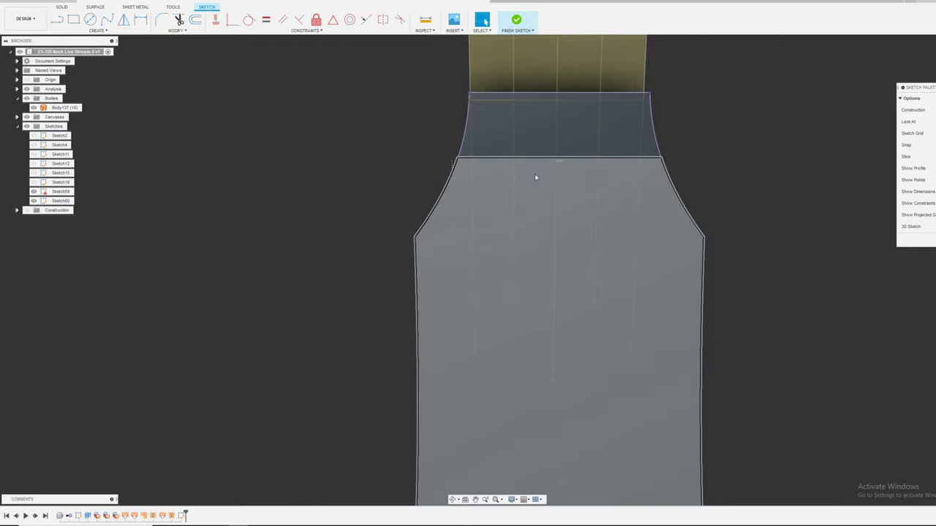
key("d")
left_click(549, 158)
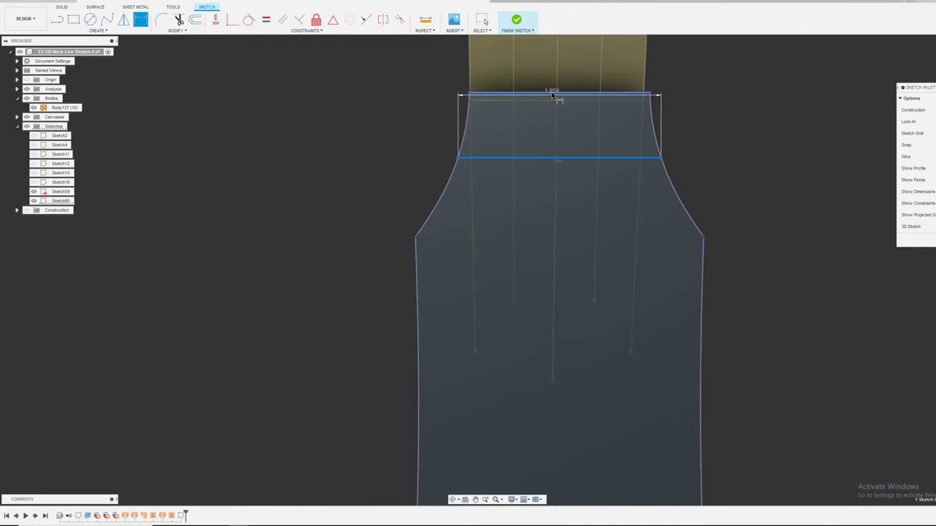
left_click(550, 95)
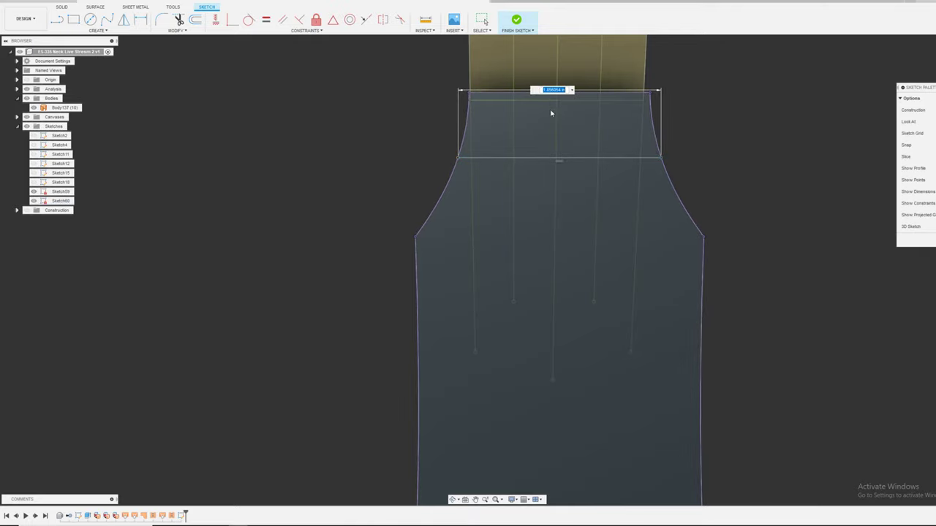
key("Return")
key("Escape")
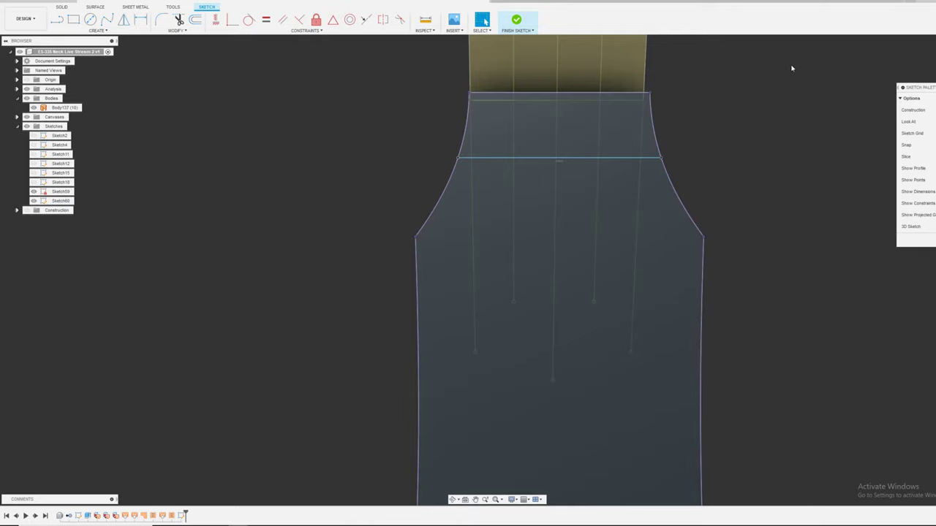
- Dimension the distance between the headstock's neck-end edge and the horizontal cross line as 0.75 in
key("d")
left_click(577, 92)
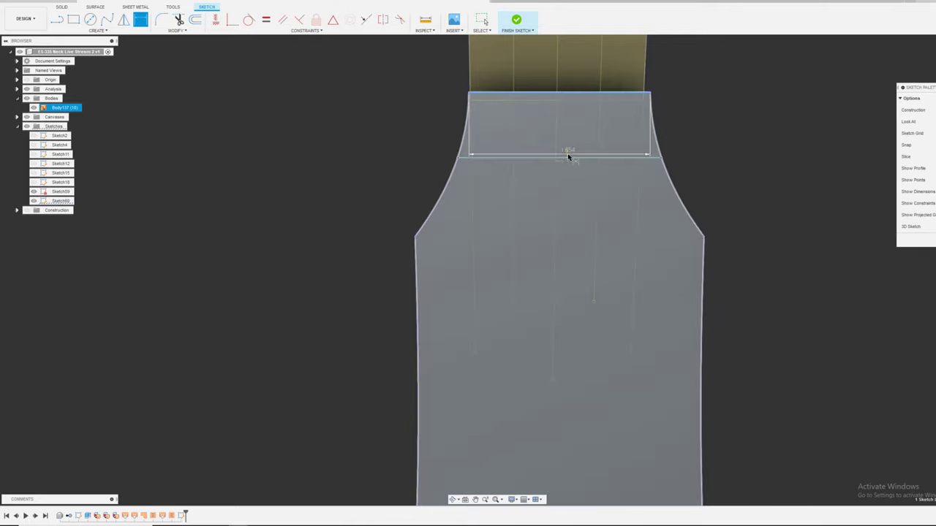
left_click(571, 159)
left_click(577, 133)
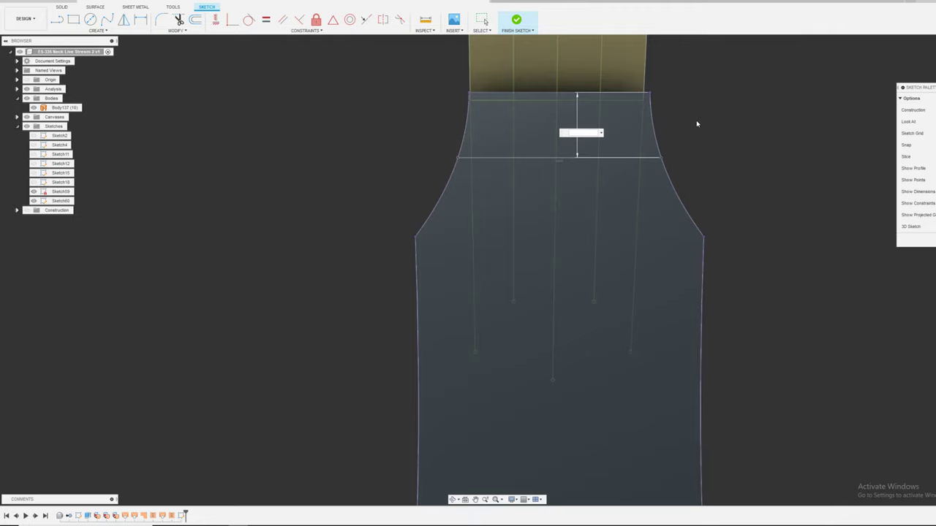
type("0.75")
key("Return")
- Examine the headstock transition and the cross line's position from the side and from above the neck
scroll(699, 124, "down", 2)
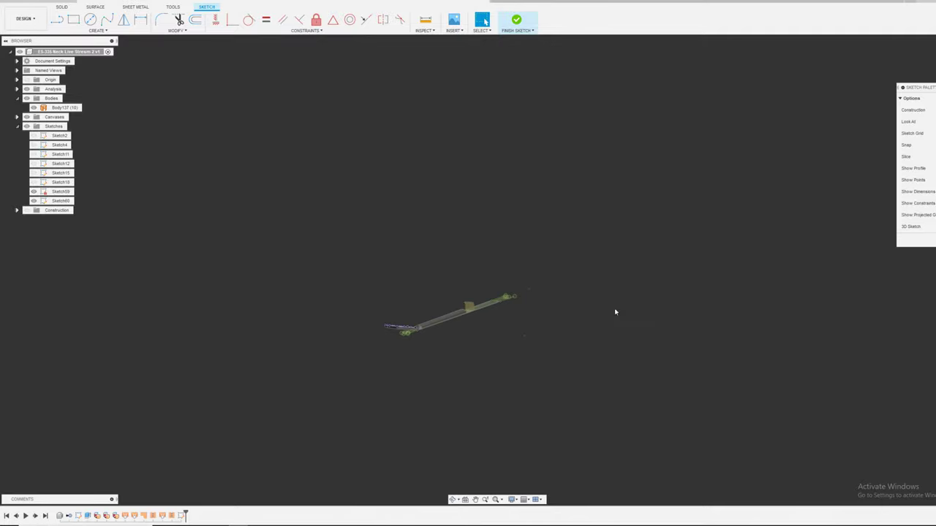
mouse_move(559, 320)
middle_mouse_down("shift")
mouse_move(278, 265)
mouse_move(543, 296)
mouse_move(390, 258)
mouse_move(402, 269)
middle_mouse_up("shift")
scroll(407, 250, "up", 6)
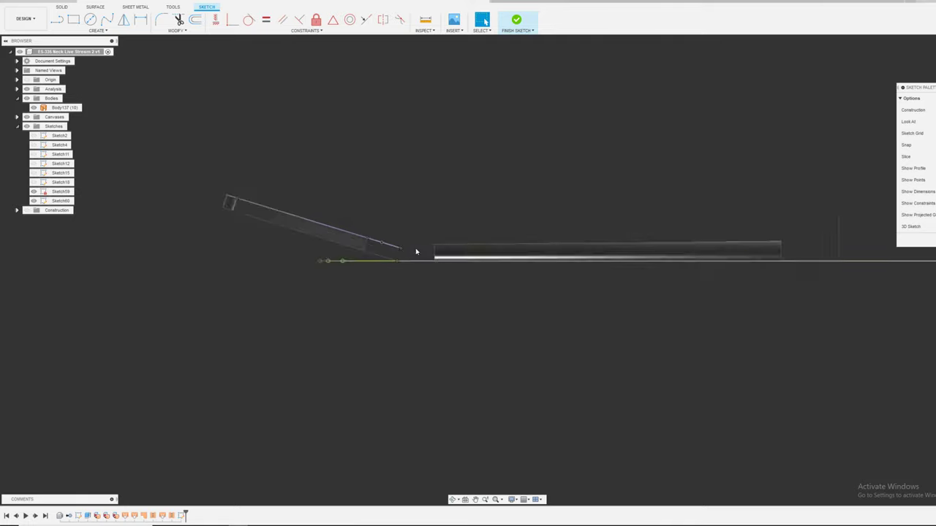
scroll(444, 238, "up", 1)
scroll(442, 239, "up", 2)
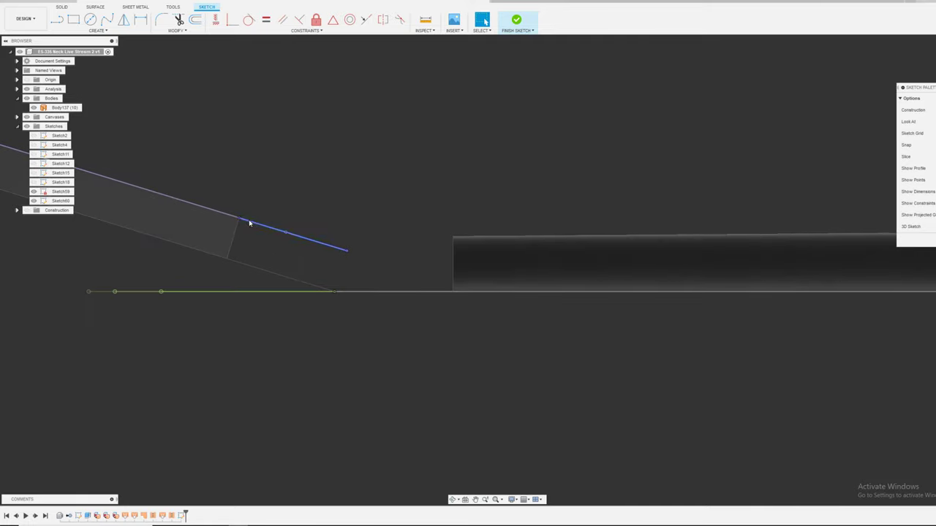
scroll(302, 240, "up", 3)
scroll(439, 293, "down", 5)
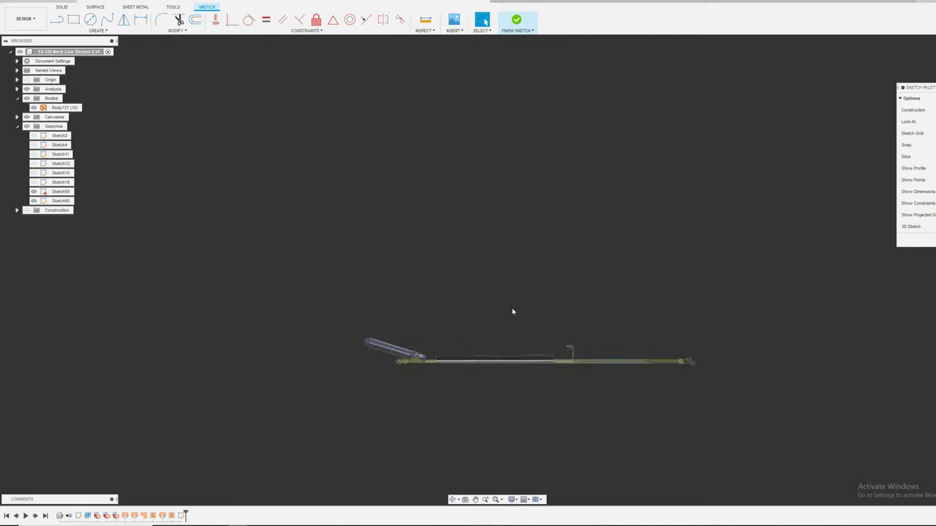
middle_click_drag(512, 311, 389, 311, "shift")
scroll(465, 277, "up", 4)
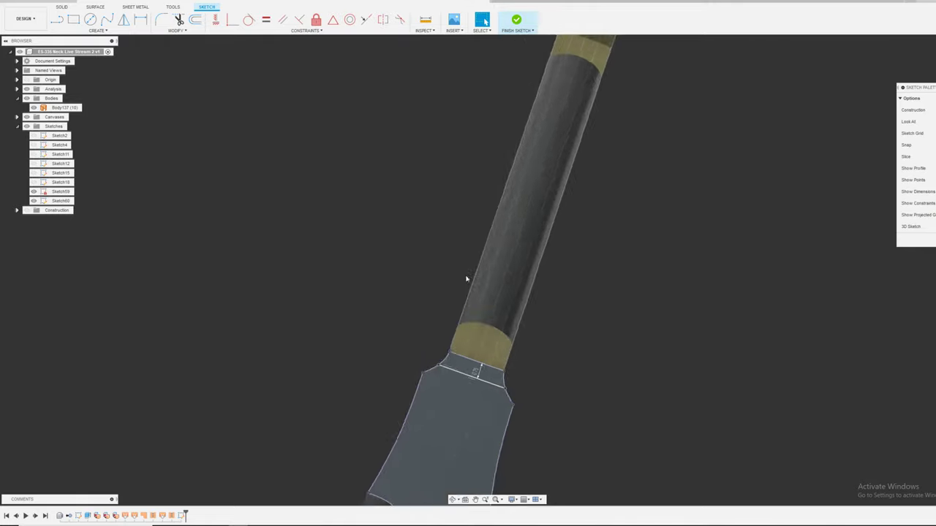
scroll(437, 328, "down", 5)
scroll(448, 334, "up", 5)
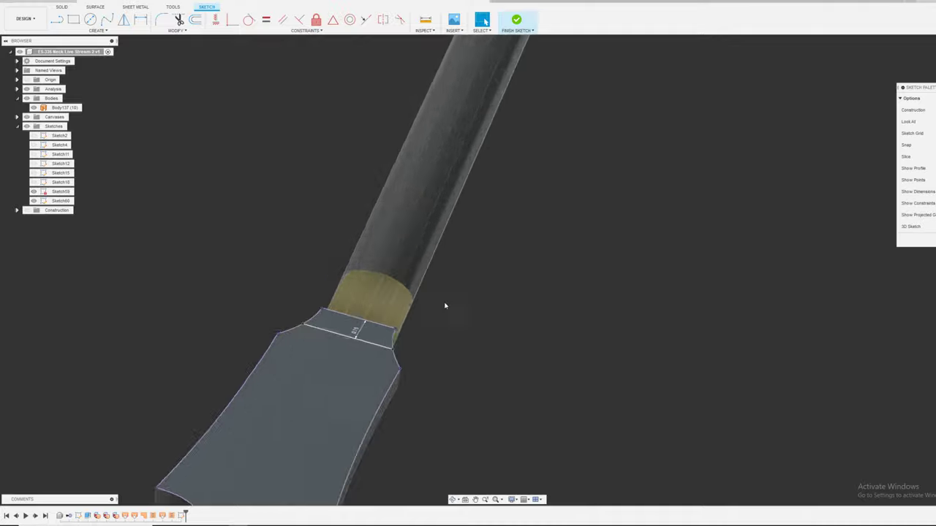
scroll(426, 314, "down", 4)
scroll(422, 327, "down", 3)
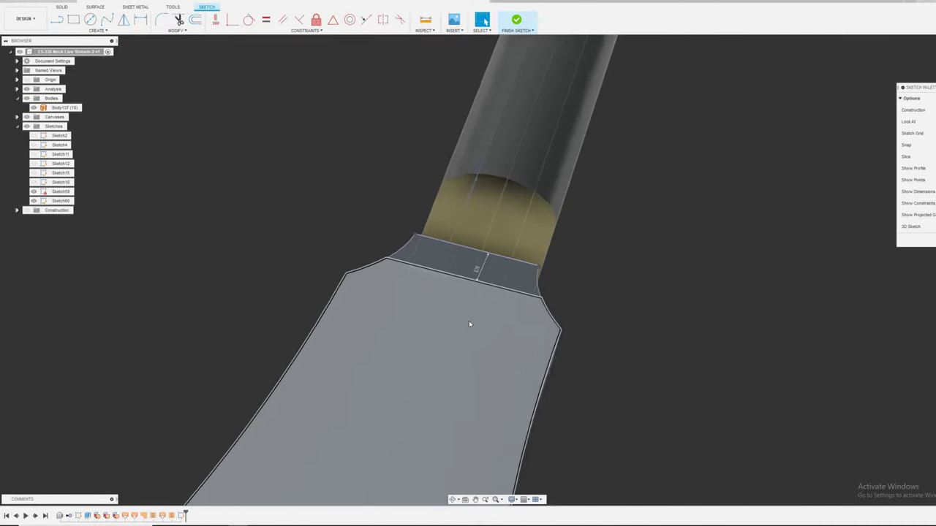
- Set the distance between the headstock's neck-end edge and the cross line to 1 in
scroll(472, 324, "up", 5)
scroll(442, 262, "down", 5)
scroll(431, 272, "up", 4)
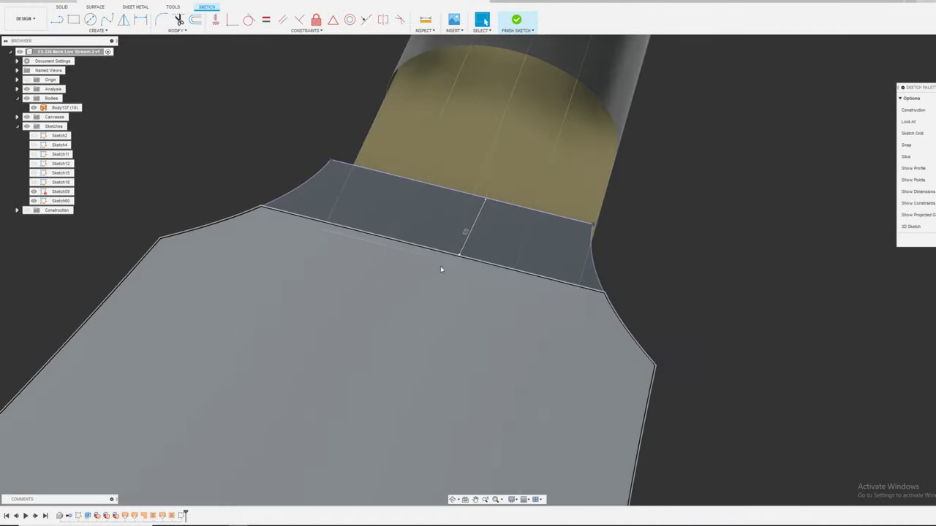
double_click(469, 232)
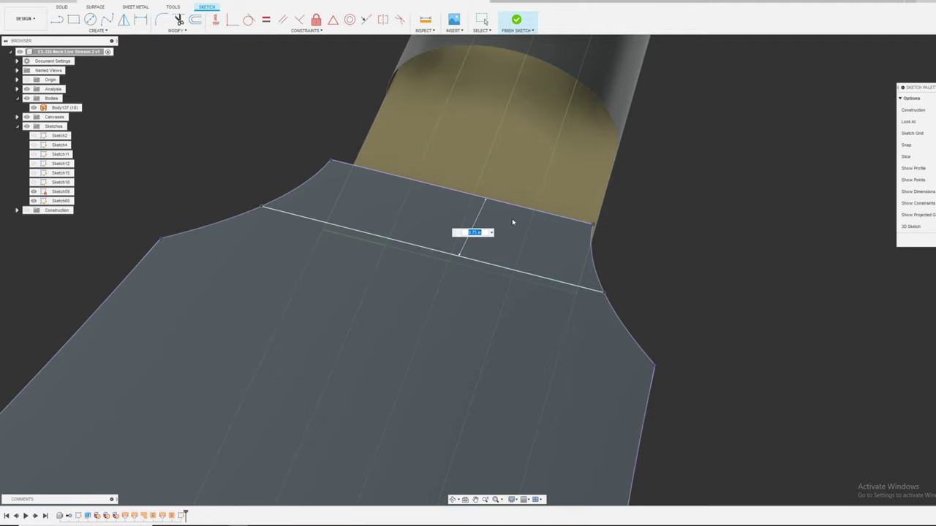
key("Escape")
scroll(505, 220, "down", 5)
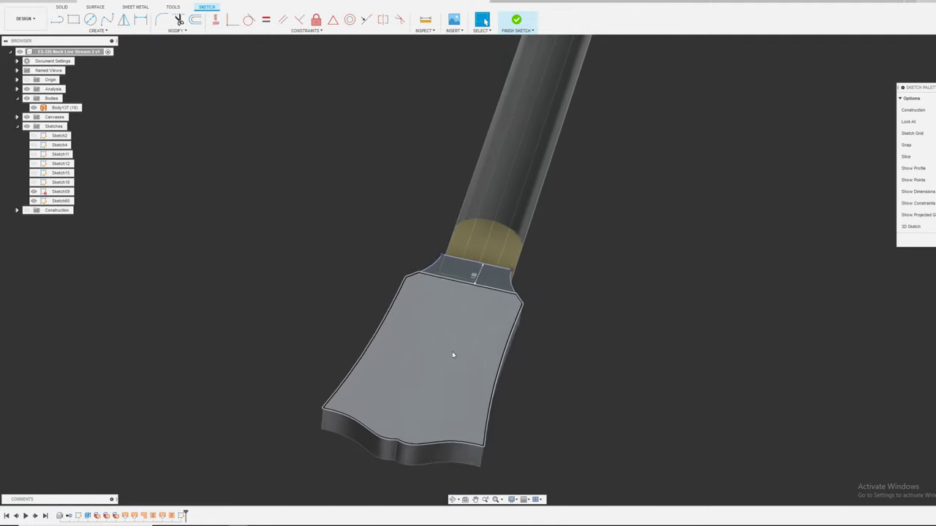
scroll(653, 265, "up", 4)
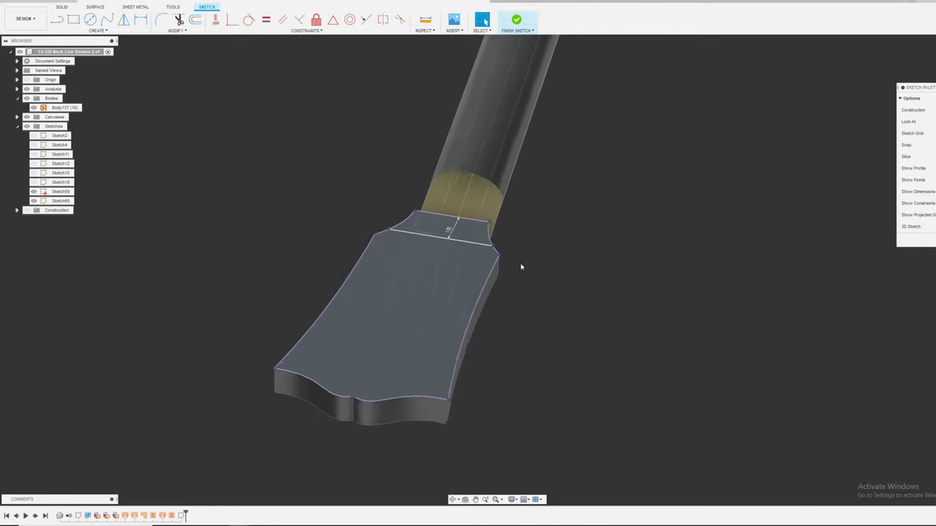
middle_click_drag(535, 254, 539, 257, "shift")
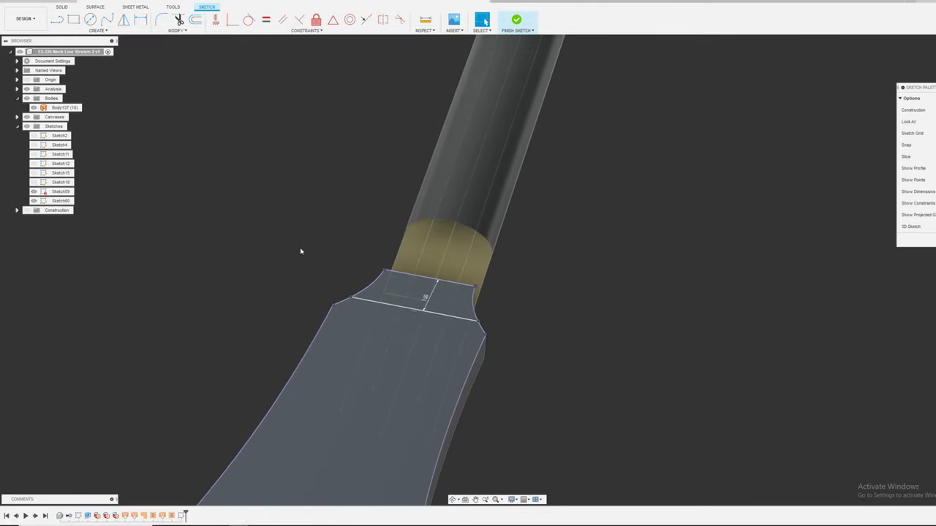
- Draw a line from the midpoint of the headstock's neck-end edge to the midpoint of the cross line
key("l")
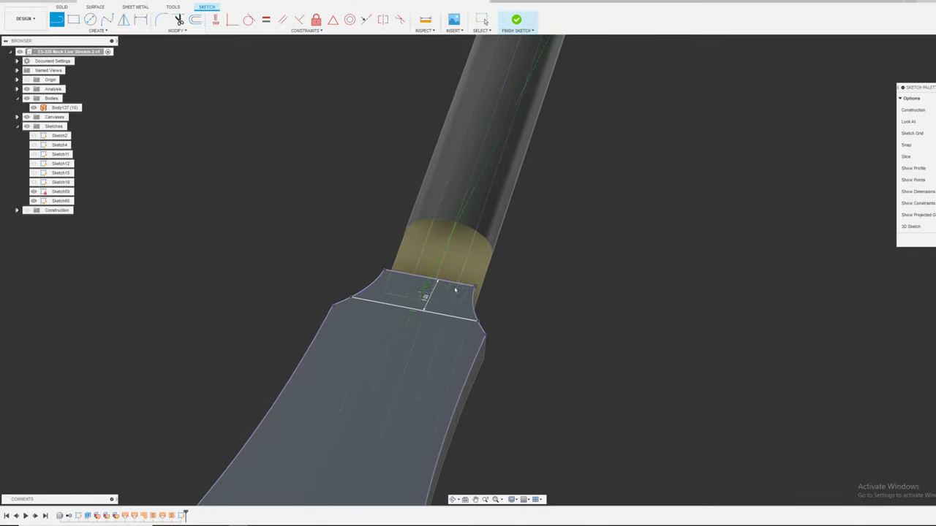
left_click(429, 280)
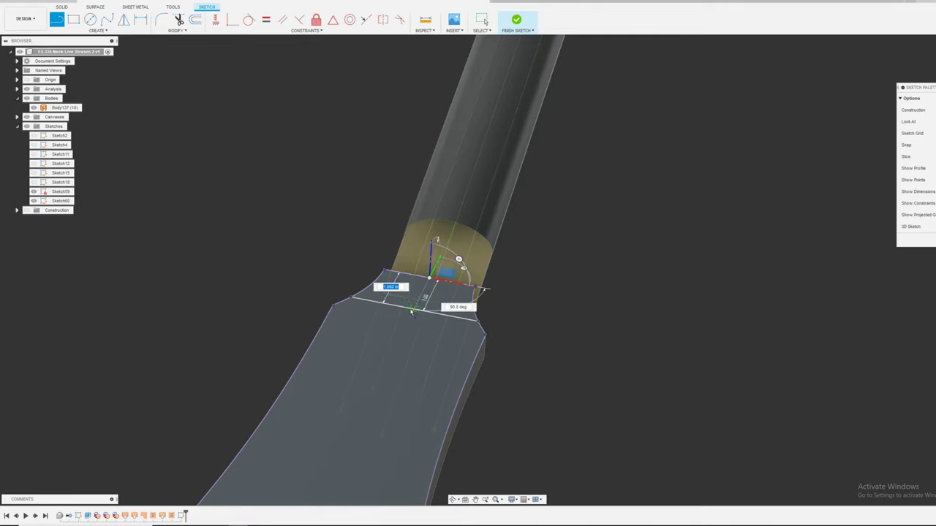
left_click(416, 310)
key("Escape")
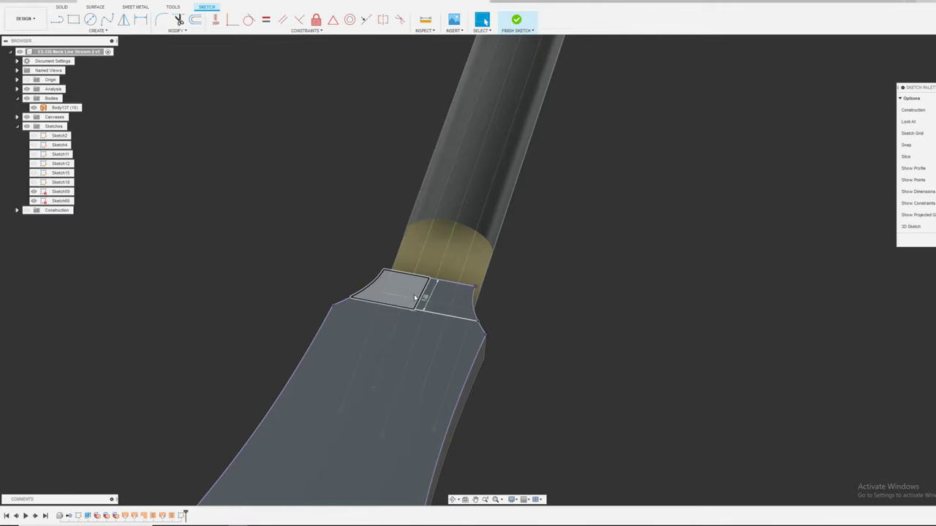
- Convert the centre line and the cross line to construction lines and move their spacing dimension outside the headstock outline
scroll(418, 296, "up", 3)
scroll(424, 293, "down", 2)
left_click(446, 285)
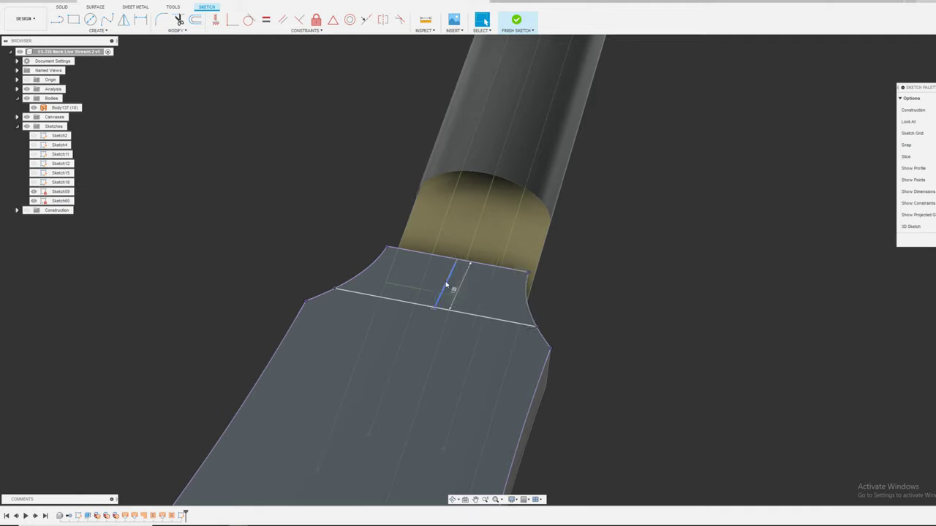
key("x")
left_click(408, 303)
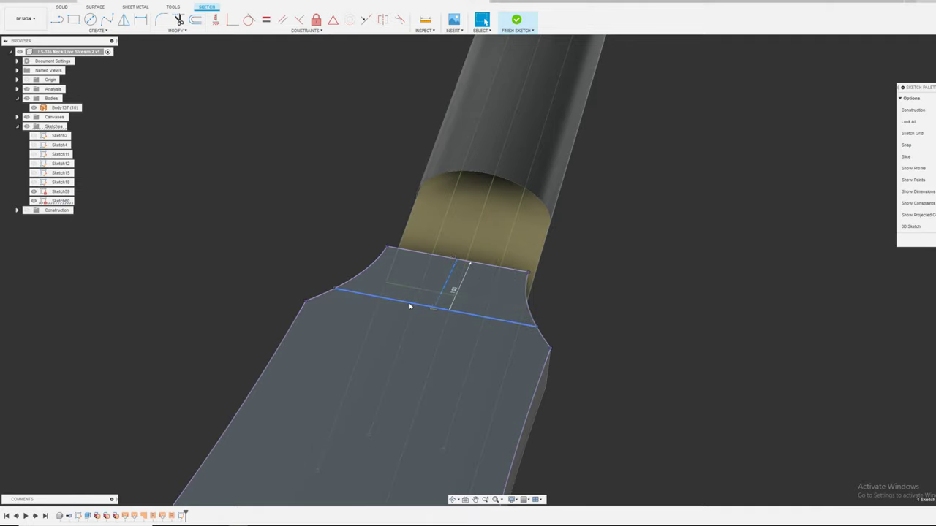
key("x")
left_click(283, 163)
left_click_drag(450, 295, 614, 320)
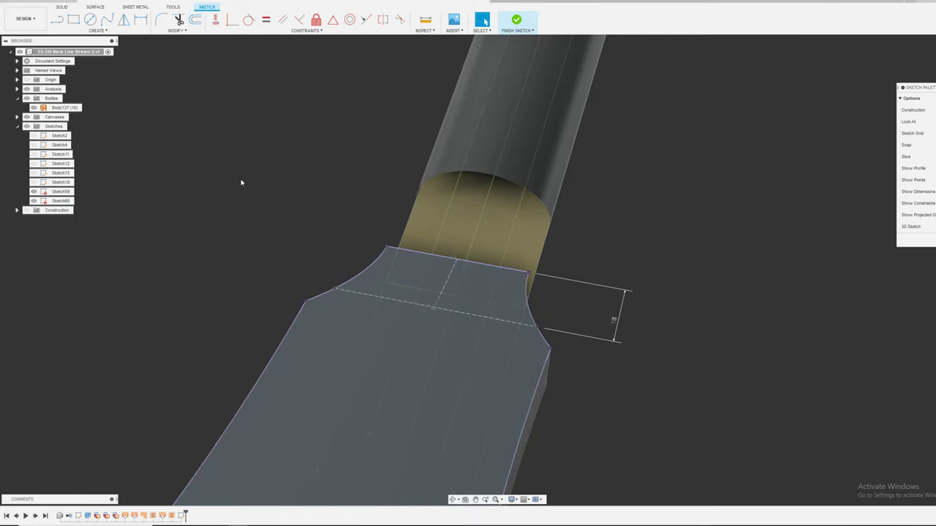
- Draw a fit point spline between the cross line's two ends, arching through a point on the centre line near the neck-end edge
left_click(107, 19)
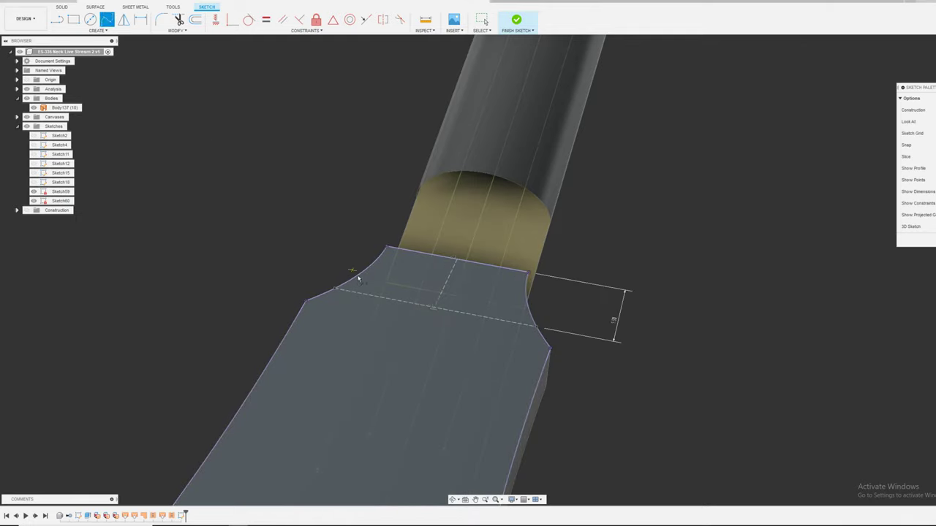
left_click(336, 290)
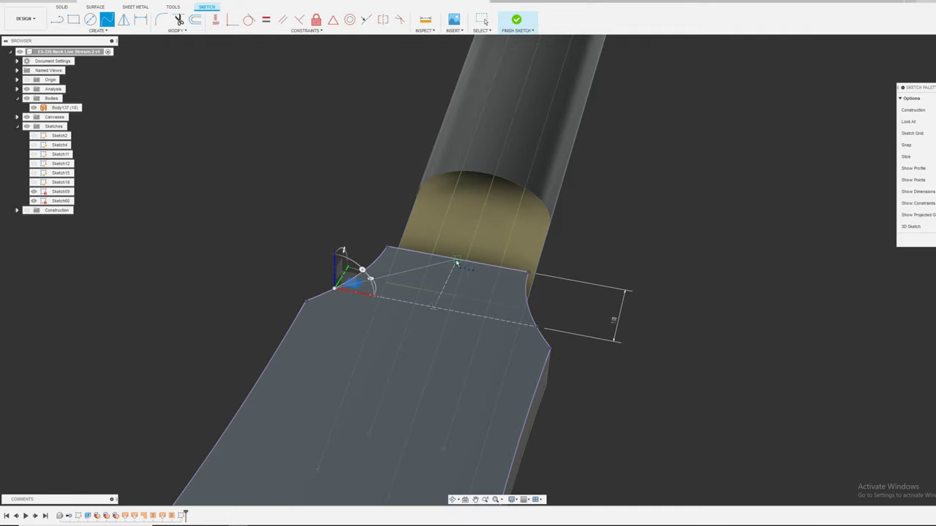
left_click(452, 276)
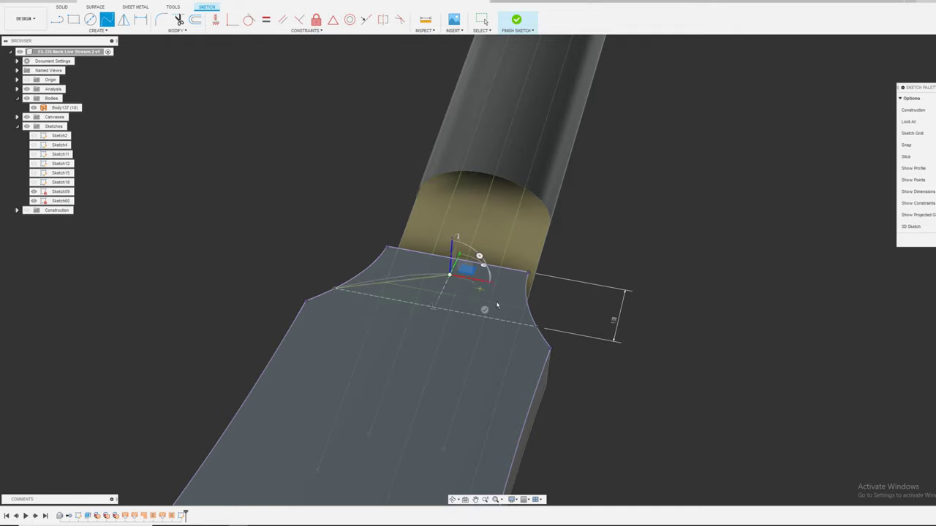
left_click(538, 329)
key("Escape")
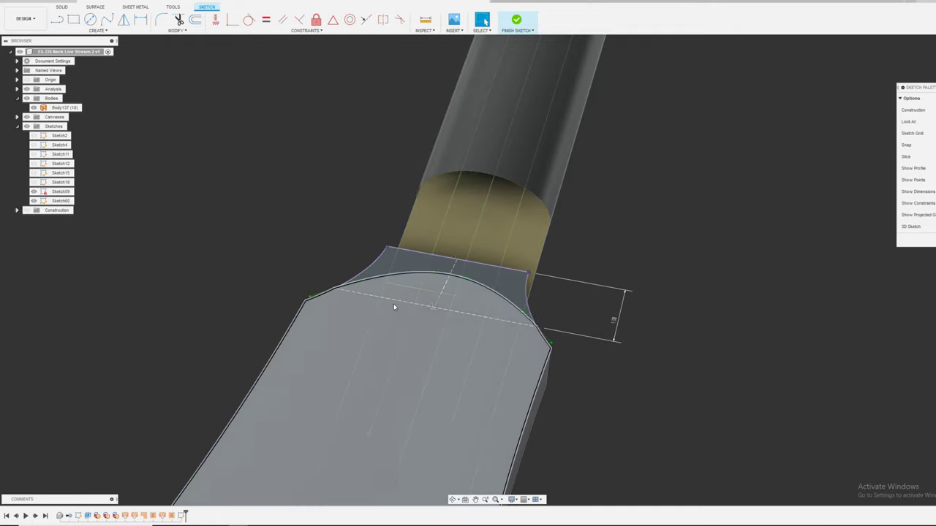
- Dimension the distance from the spline's middle point to the midpoint of the headstock's neck-end edge
key("d")
scroll(454, 266, "down", 5)
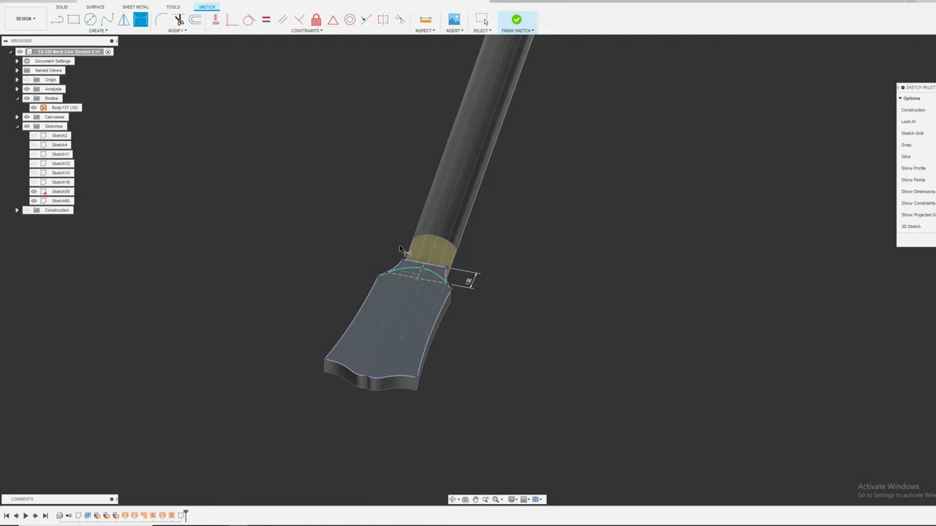
scroll(410, 272, "up", 4)
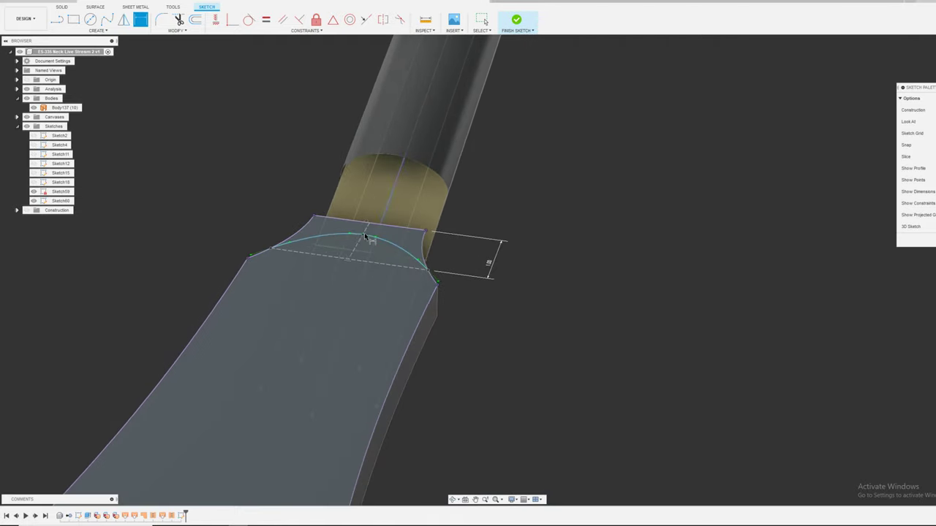
left_click(362, 235)
left_click(369, 223)
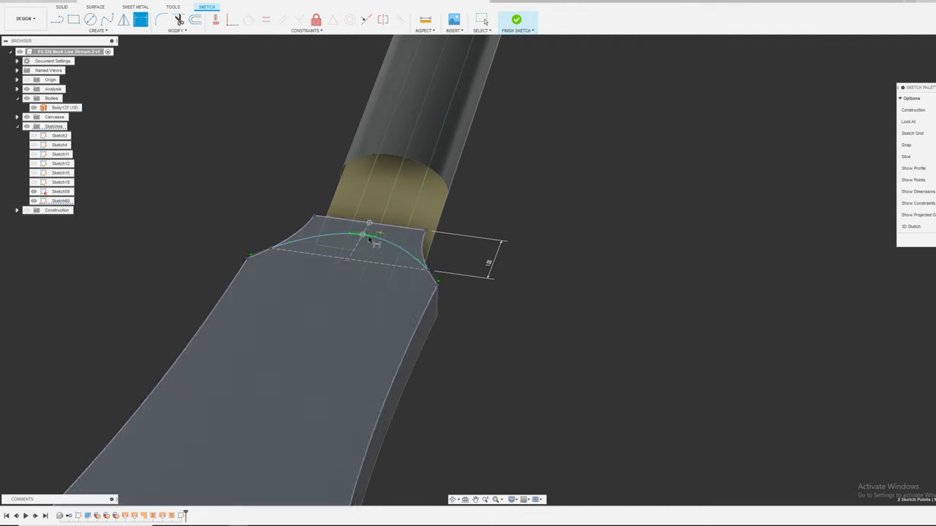
left_click(483, 245)
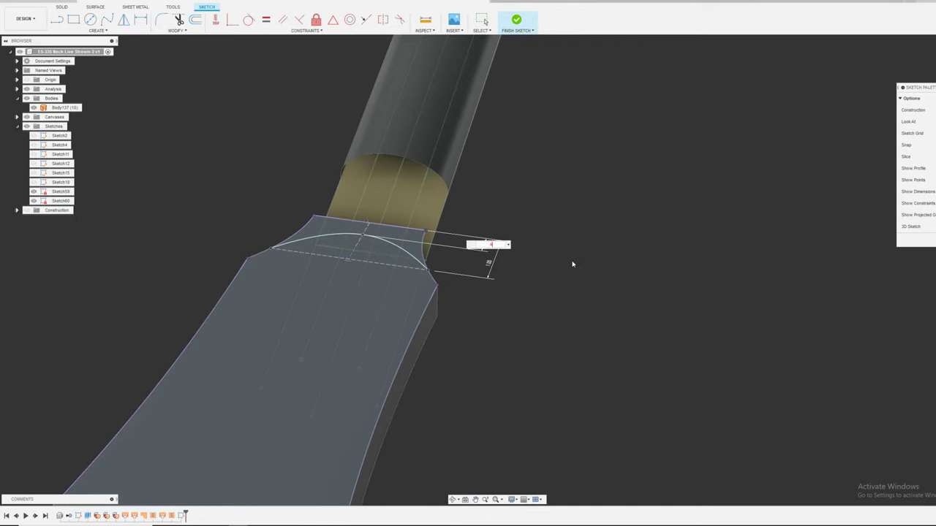
key("Return")
scroll(571, 268, "down", 5)
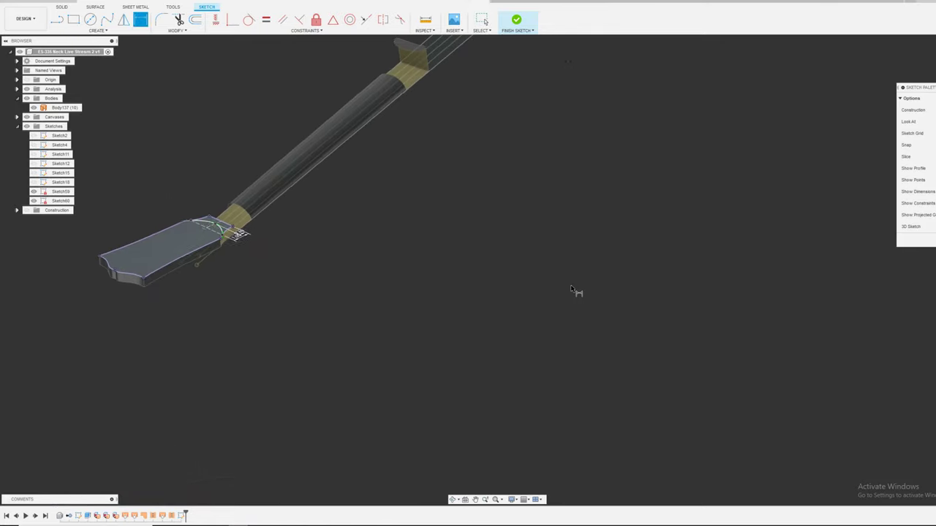
scroll(344, 59, "up", 5)
scroll(673, 104, "down", 3)
scroll(497, 155, "up", 3)
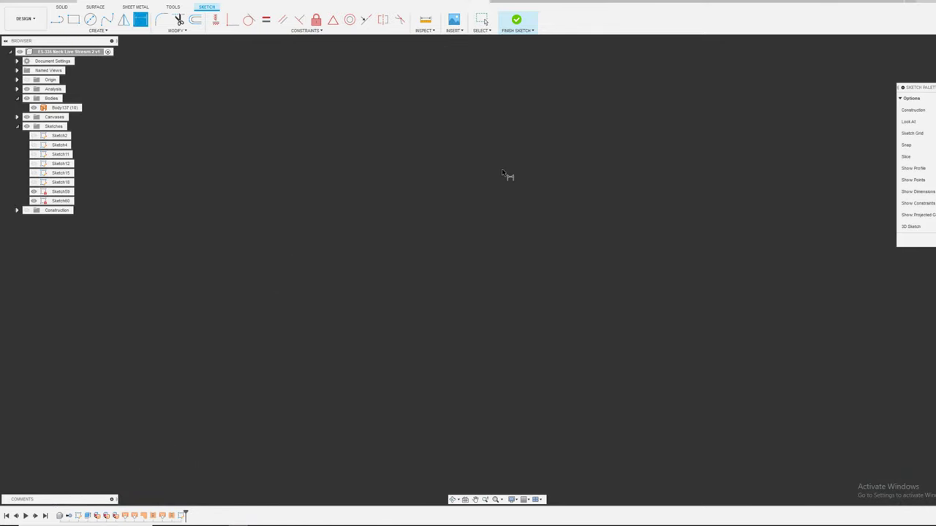
scroll(351, 101, "up", 5)
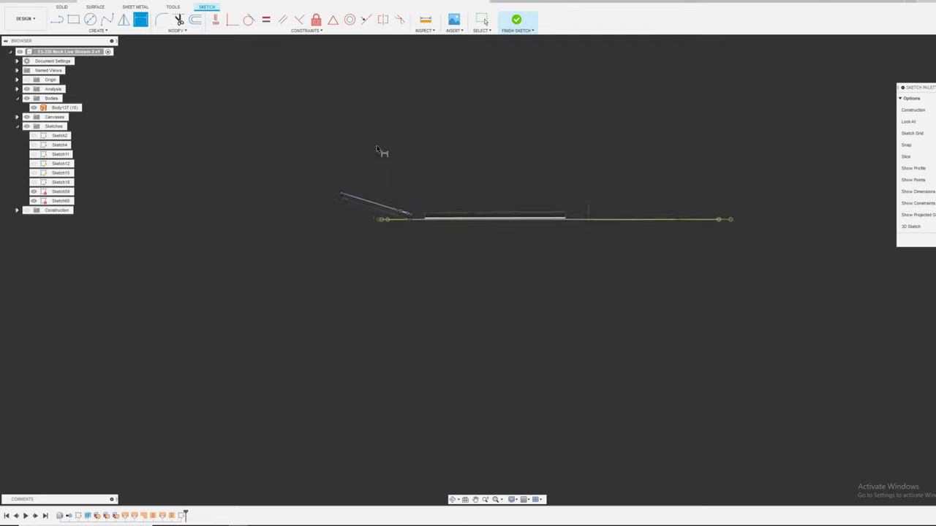
- Set the distance from the spline's middle point to the headstock's neck-end edge to 0.5 in and finish the sketch
scroll(439, 251, "up", 3)
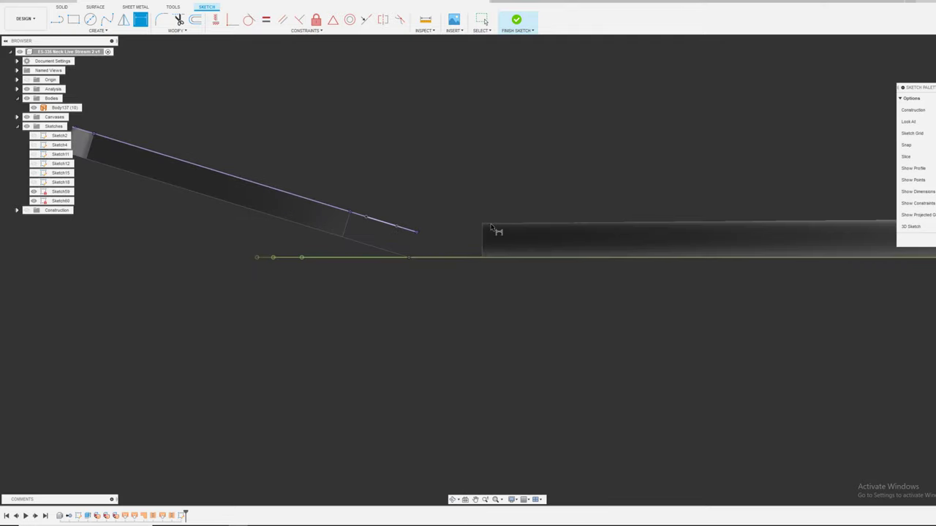
scroll(439, 228, "up", 3)
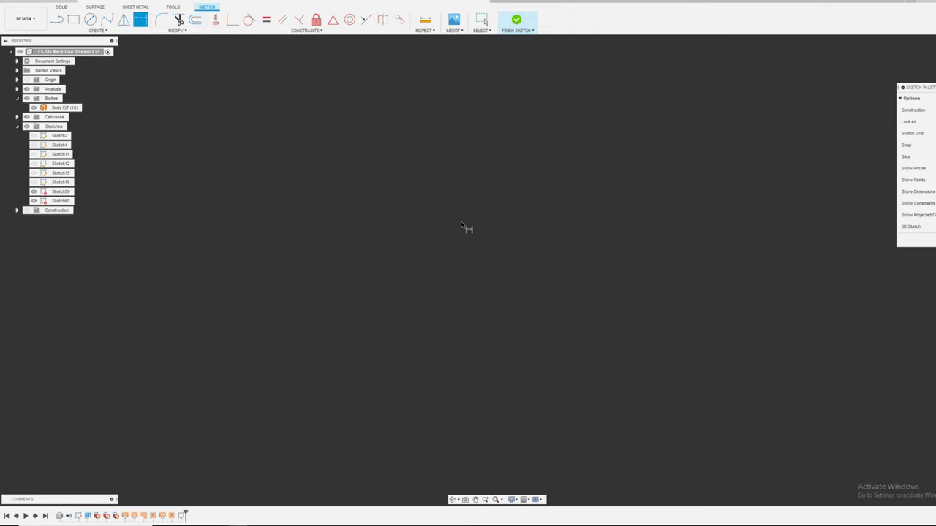
scroll(446, 238, "down", 5)
middle_click_drag(439, 277, 361, 351, "shift")
scroll(367, 316, "up", 1)
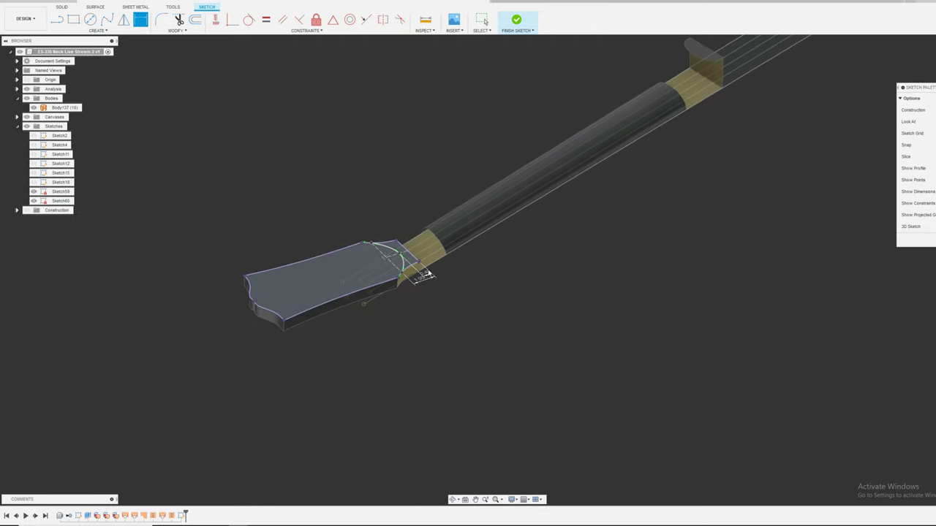
key("Escape")
scroll(419, 295, "up", 5)
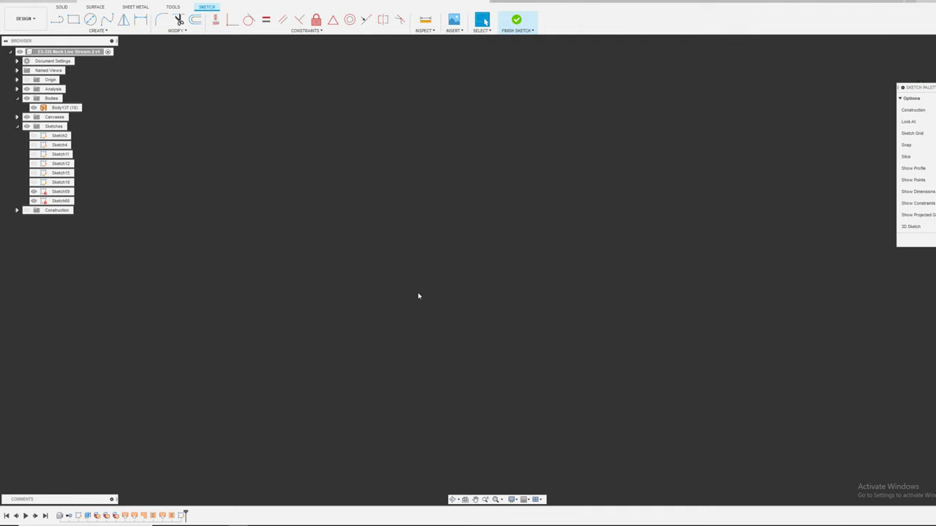
scroll(418, 297, "down", 5)
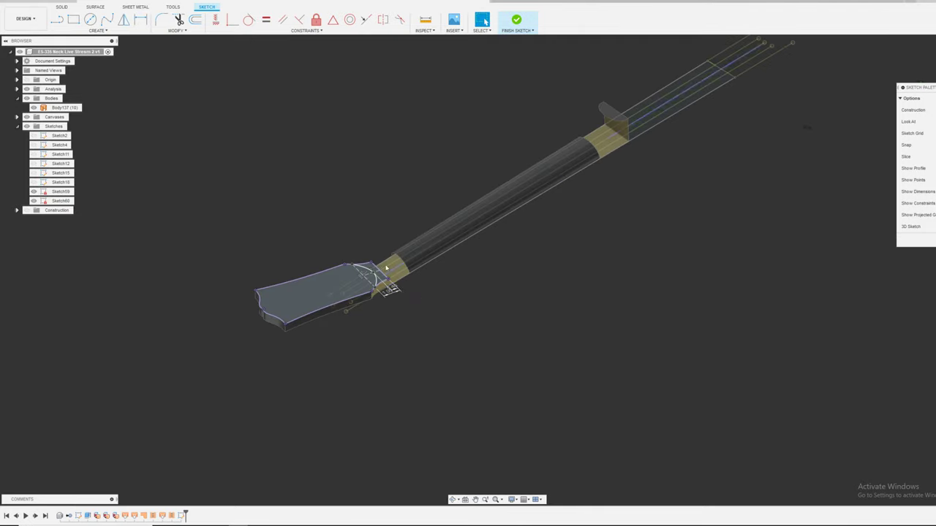
scroll(372, 265, "up", 5)
scroll(370, 272, "down", 3)
double_click(430, 343)
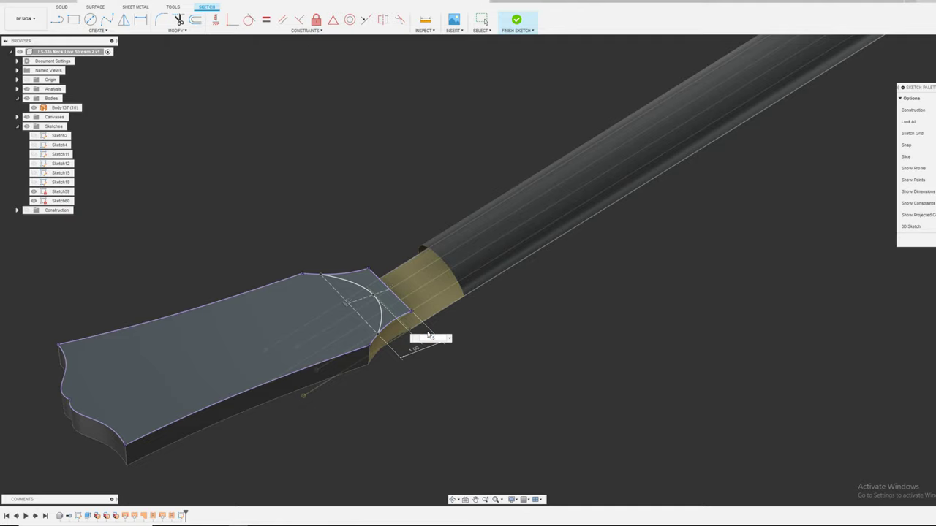
type("0.5")
key("Return")
middle_click_drag(729, 276, 739, 274, "shift")
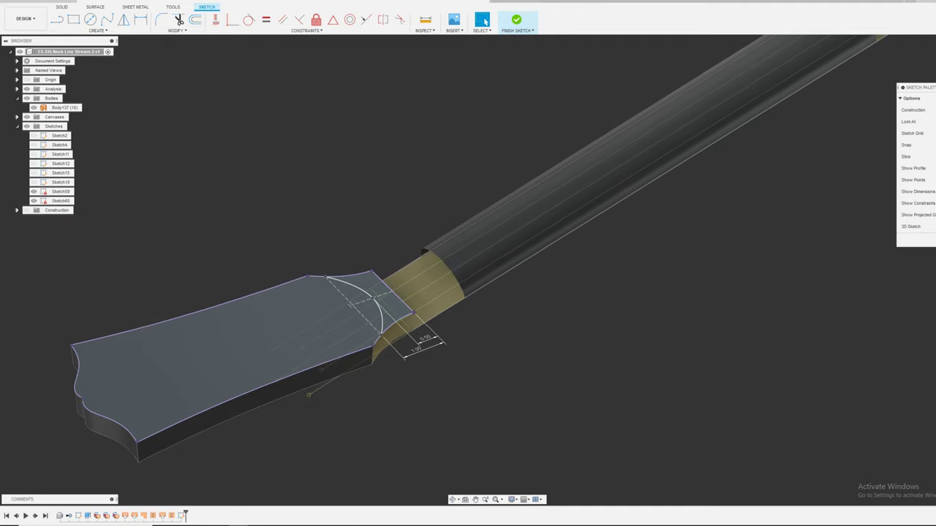
left_click(516, 21)
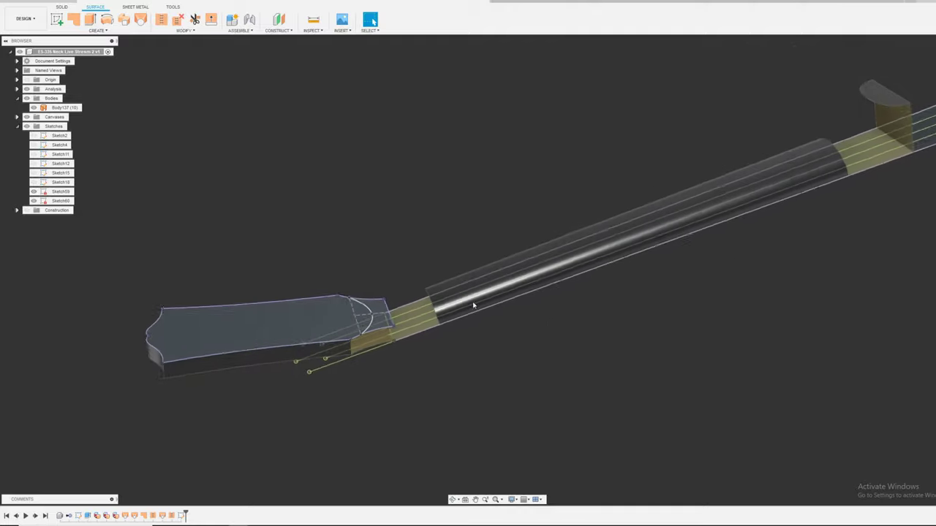
- Extrude the profile between the spline and the neck-end edge on two sides, about 0.262 in on one side, cutting away the headstock corner area
left_click(62, 6)
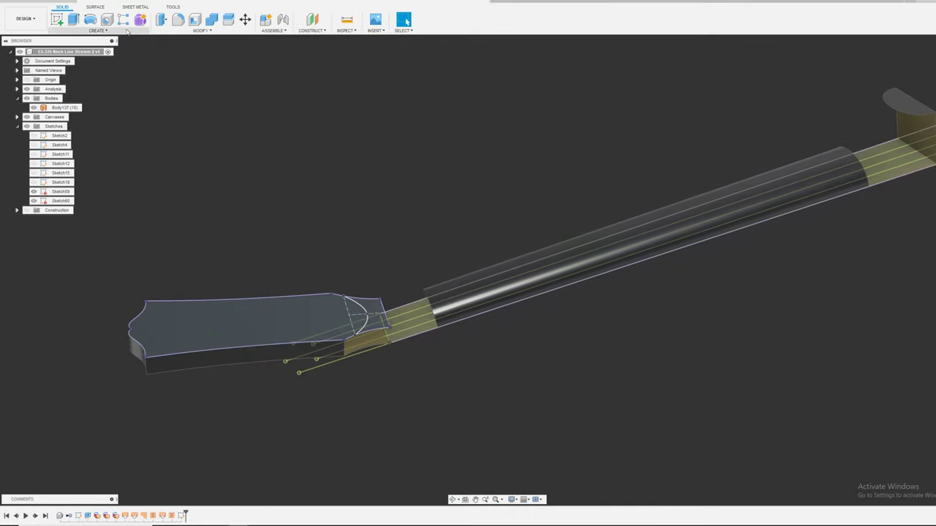
left_click(73, 19)
left_click(372, 310)
left_click(371, 311)
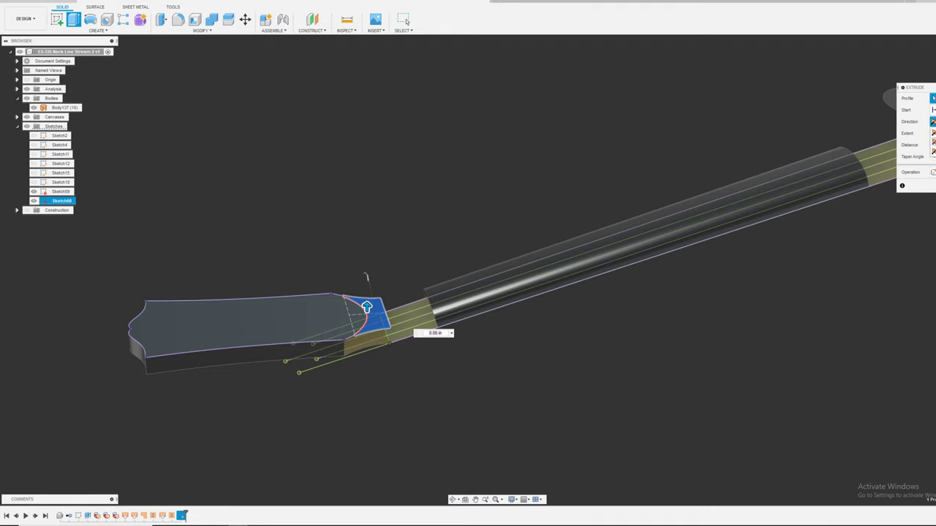
left_click(933, 143)
left_click_drag(367, 306, 366, 331)
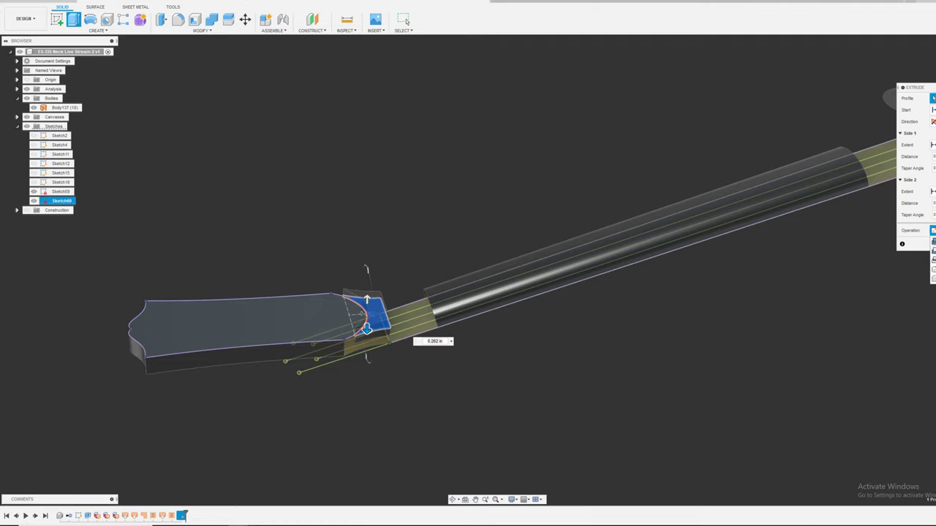
left_click(933, 250)
key("Return")
- Hide the headstock transition sketch and leave the sketch with the lengthwise neck lines shown
scroll(307, 300, "down", 1)
middle_click_drag(294, 315, 309, 244)
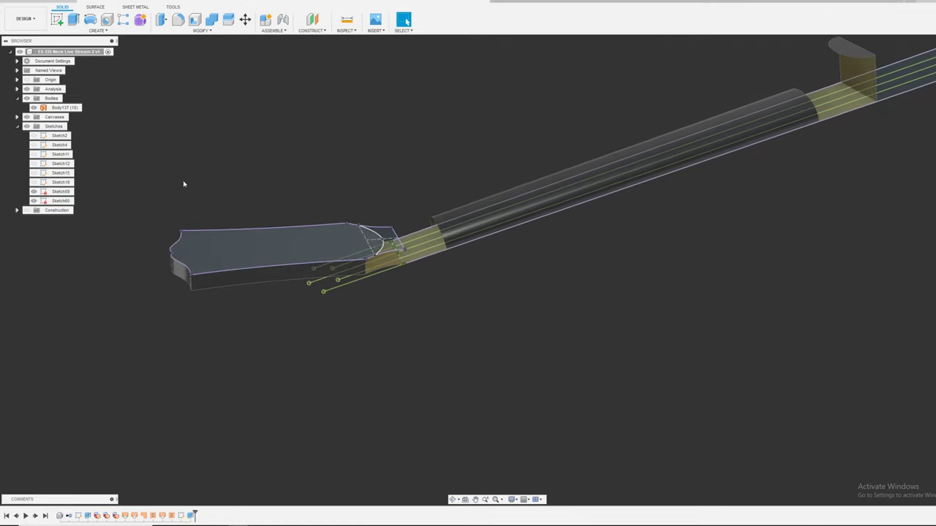
scroll(183, 183, "up", 1)
left_click(33, 191)
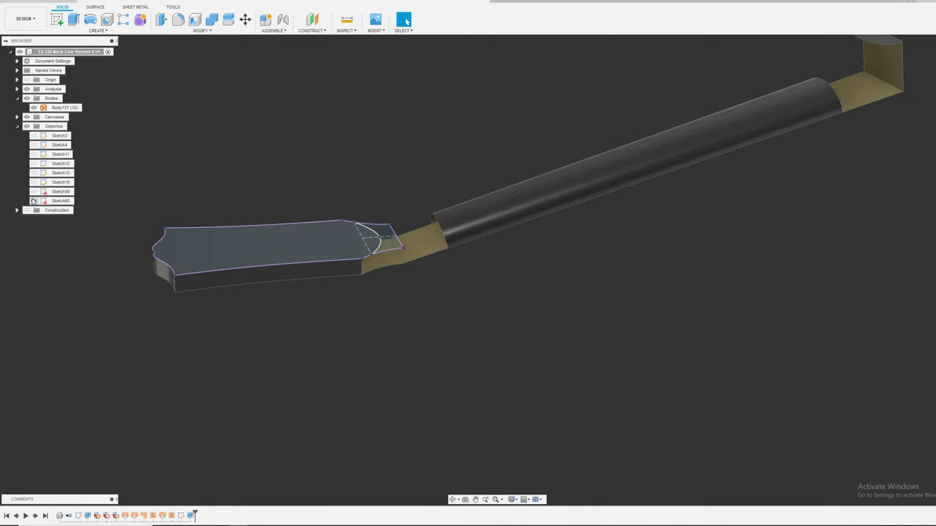
left_click(33, 192)
mouse_move(241, 267)
middle_mouse_down("shift")
mouse_move(526, 395)
mouse_move(560, 387)
mouse_move(378, 259)
mouse_move(424, 232)
mouse_move(219, 132)
middle_mouse_up("shift")
- Start a new sketch for curves on the neck surfaces
left_click(95, 30)
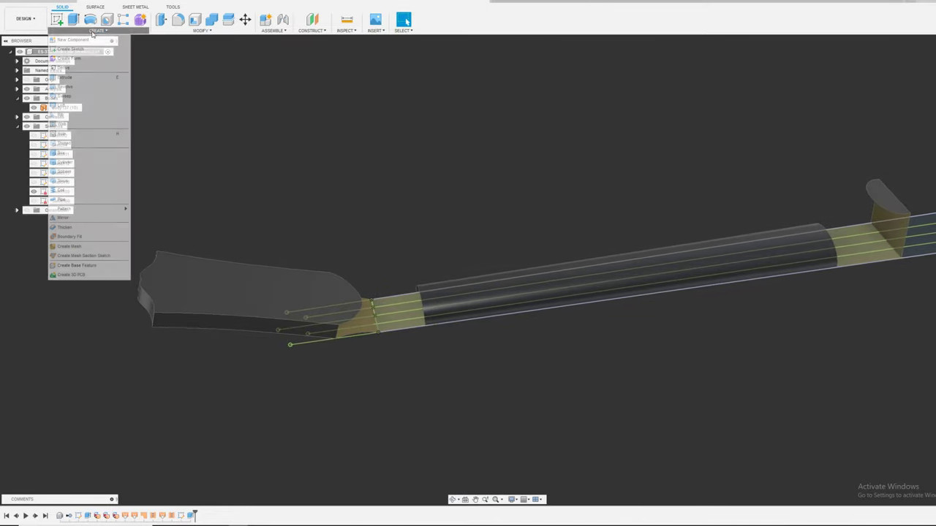
left_click(70, 48)
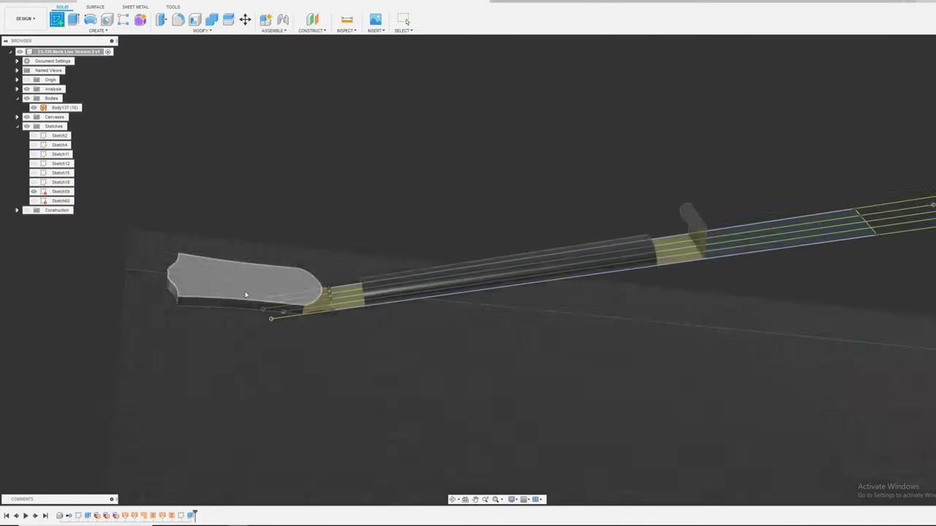
scroll(679, 238, "down", 2)
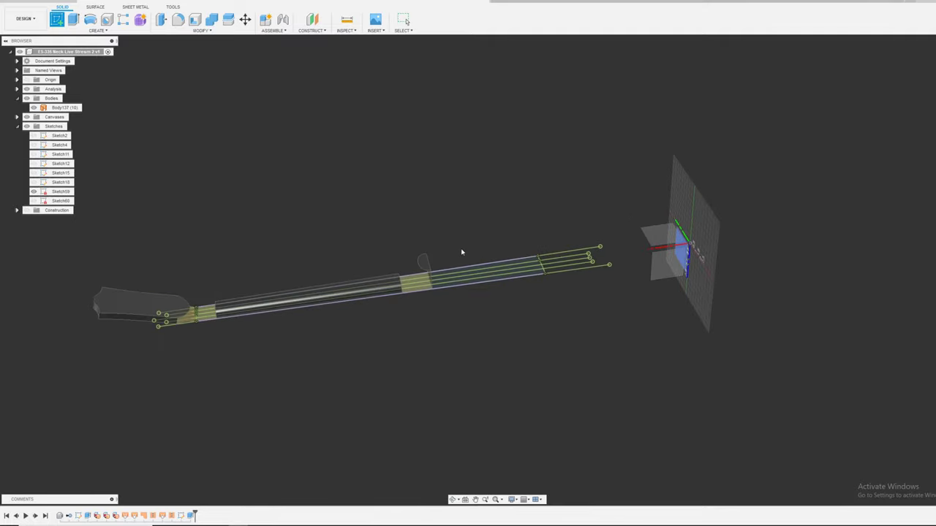
scroll(427, 262, "up", 3)
left_click(417, 270)
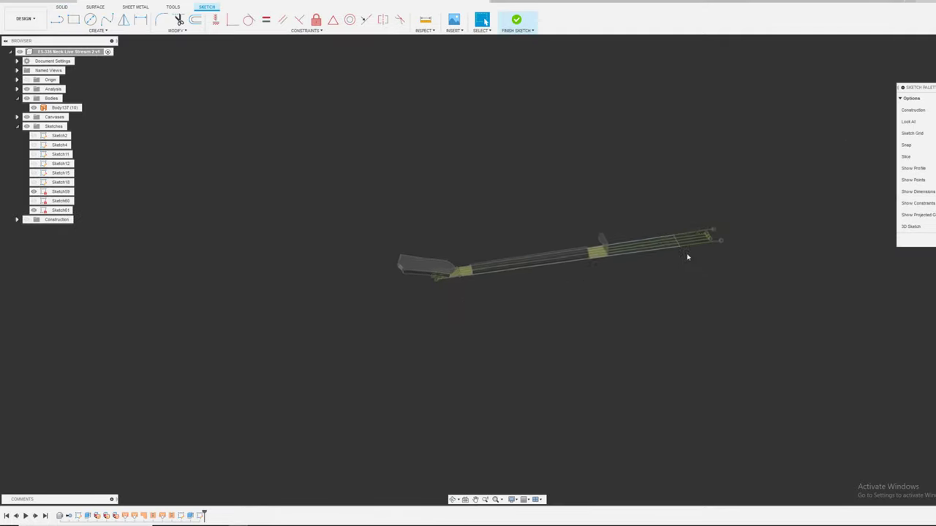
middle_click_drag(363, 348, 332, 244, "shift")
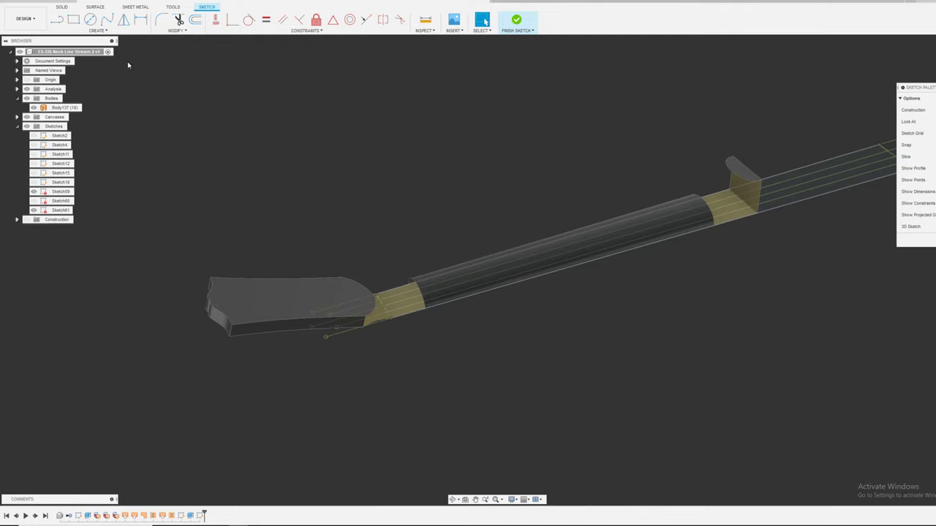
- Project the lengthwise lines onto the headstock, neck and heel faces with Project to Surface, using the horizontal origin plane as the direction
left_click(98, 30)
mouse_move(95, 178)
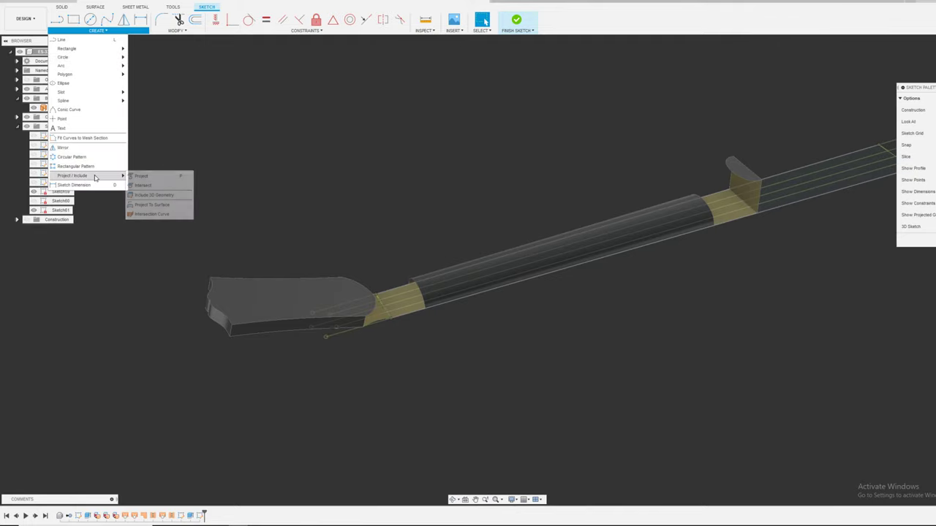
left_click(152, 205)
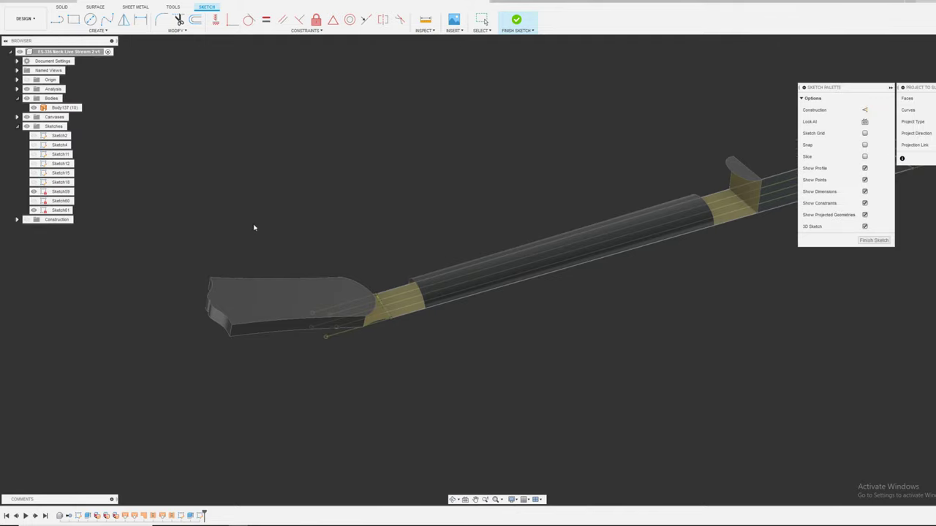
scroll(348, 280, "up", 4)
scroll(353, 245, "down", 2)
left_click(353, 301)
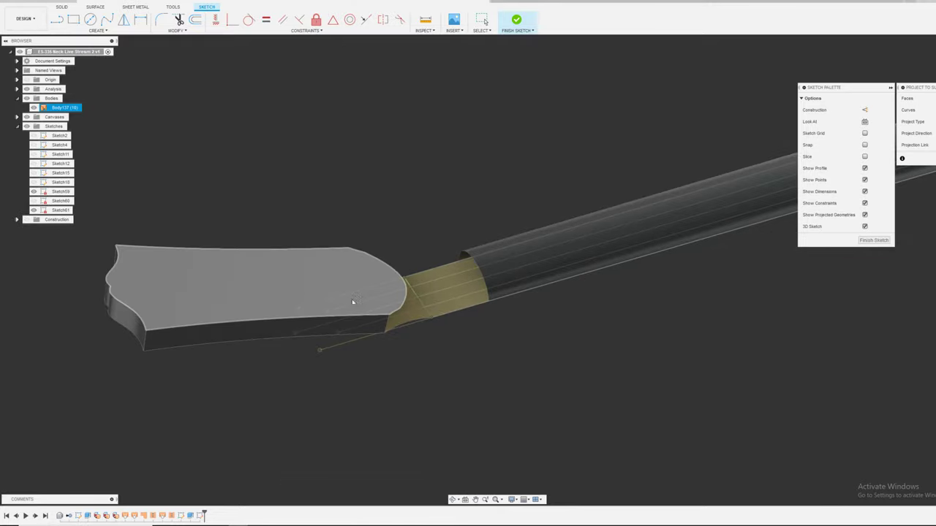
scroll(296, 290, "down", 5)
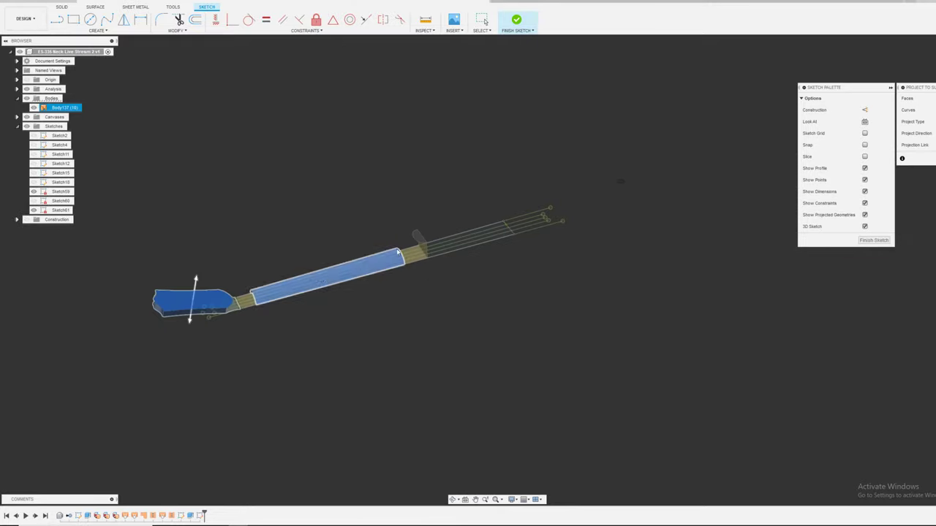
left_click(358, 269)
left_click(425, 254)
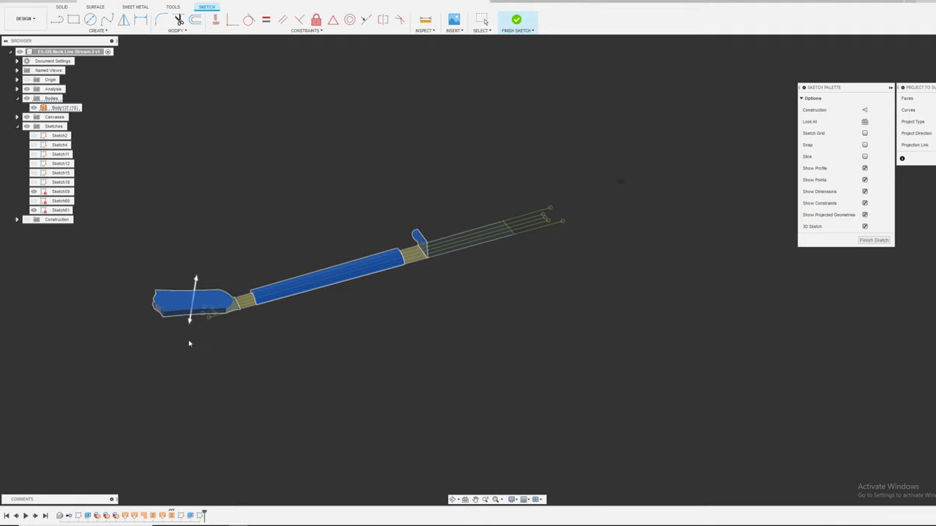
scroll(250, 325, "up", 3)
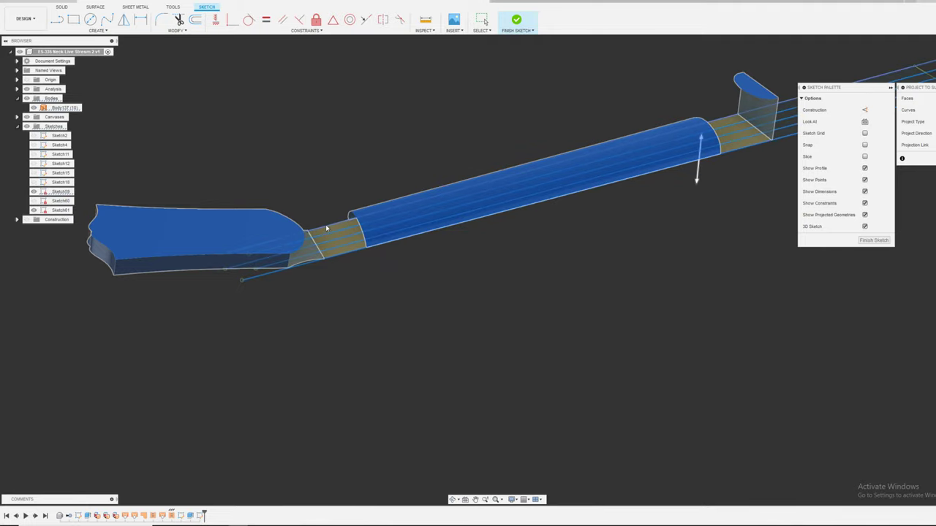
middle_click_drag(447, 249, 455, 264, "shift")
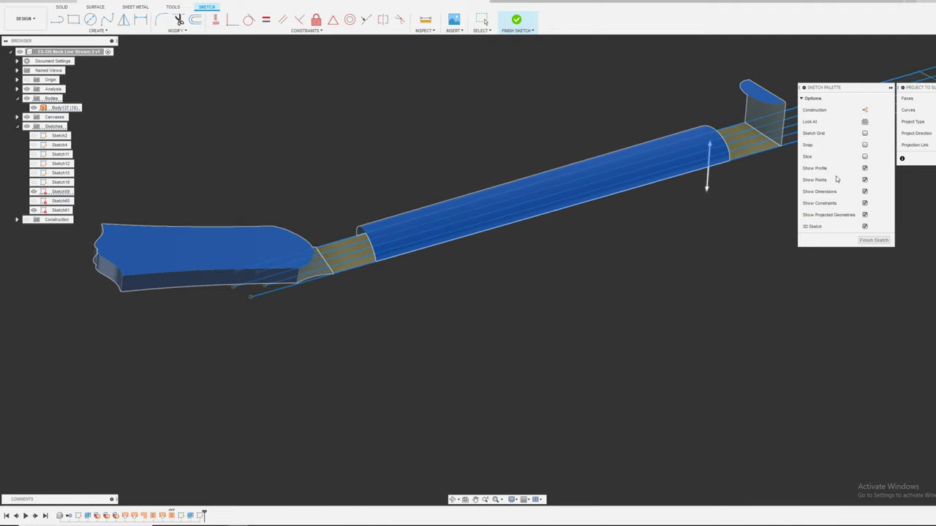
scroll(359, 302, "down", 6)
scroll(477, 218, "up", 3)
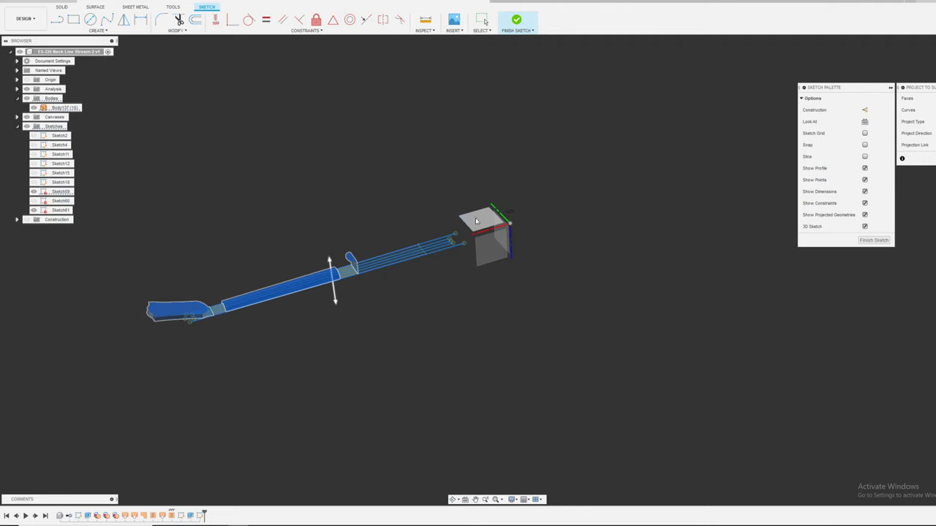
scroll(351, 315, "up", 5)
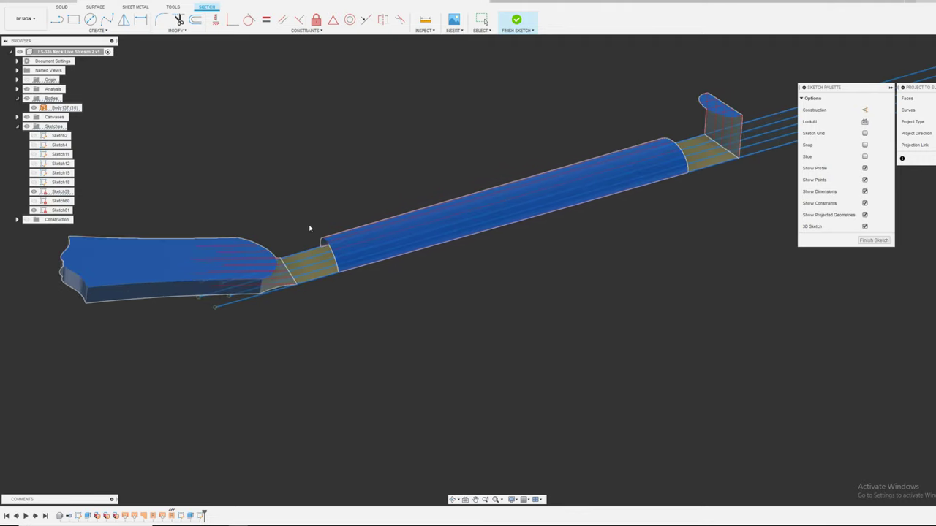
key("Return")
- Examine the projected curves around the gap between the neck and the rounded end of the headstock
scroll(547, 307, "down", 2)
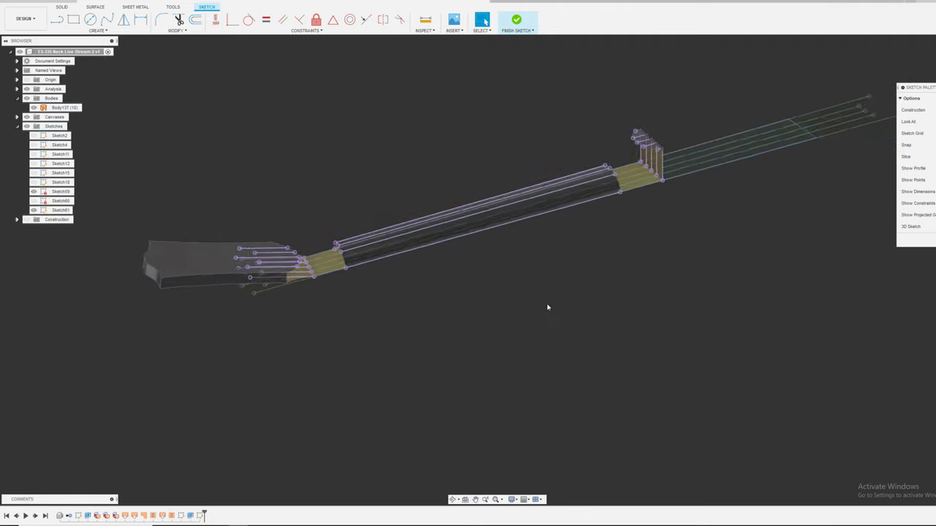
middle_click_drag(547, 307, 446, 359, "shift")
scroll(443, 244, "up", 2)
middle_click_drag(443, 244, 505, 248)
scroll(541, 226, "up", 3)
scroll(387, 246, "down", 2)
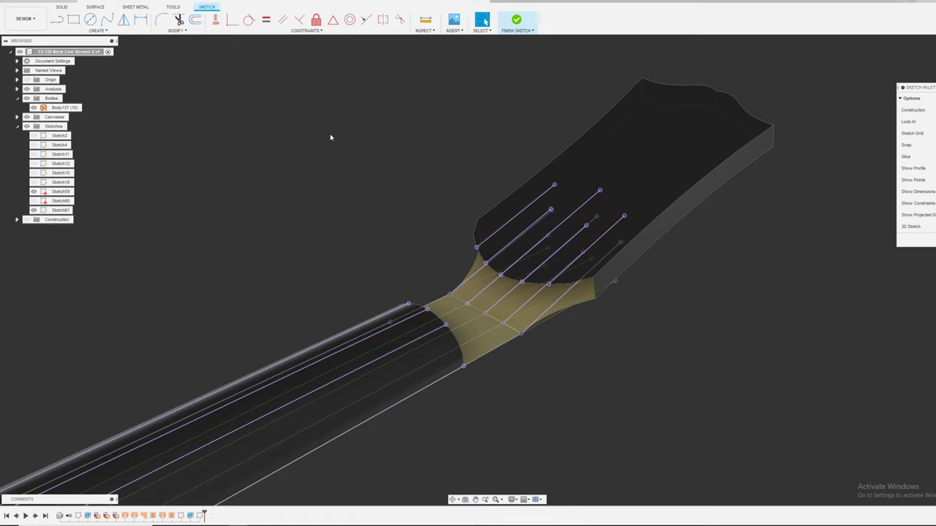
scroll(330, 137, "down", 6)
scroll(328, 137, "up", 4)
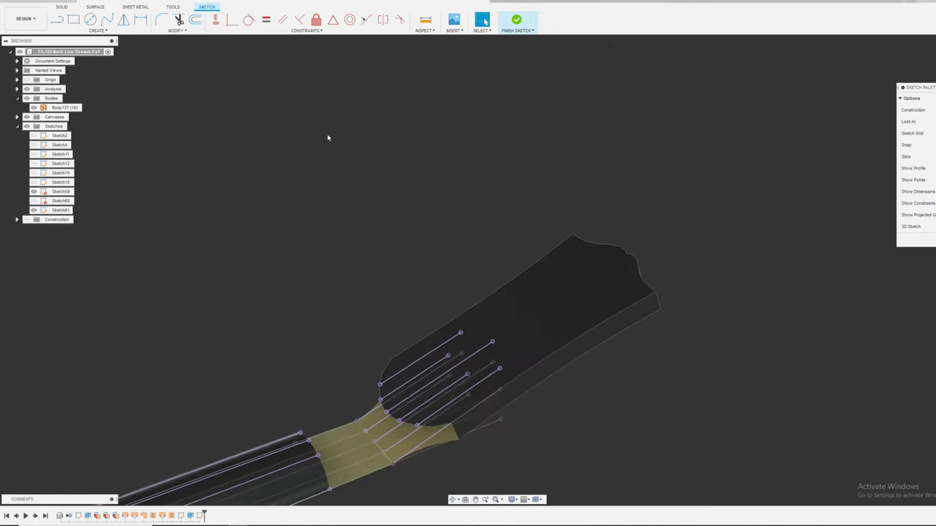
- Draw a fit point spline from the outer edge of the neck's headstock end to the matching projected line on the headstock's rounded edge
middle_click_drag(165, 225, 247, 109)
left_click(107, 20)
scroll(342, 146, "down", 4)
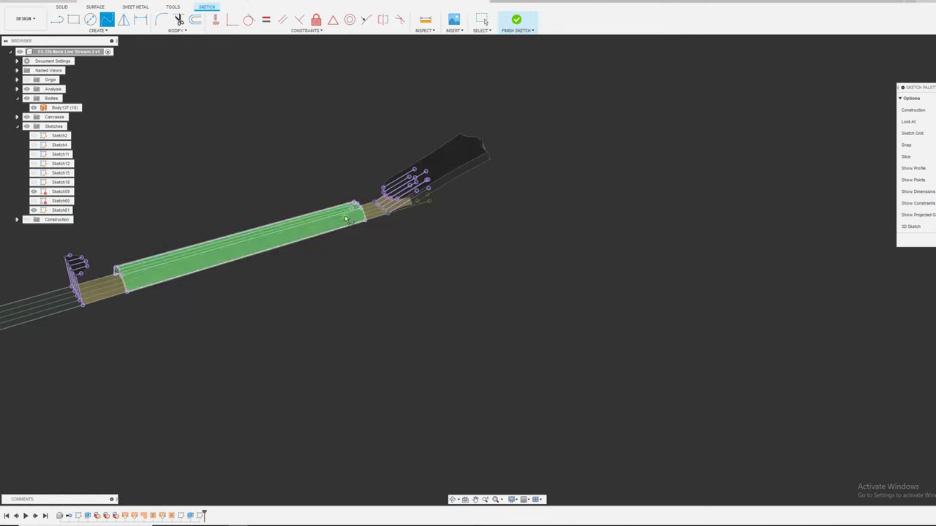
scroll(446, 235, "up", 5)
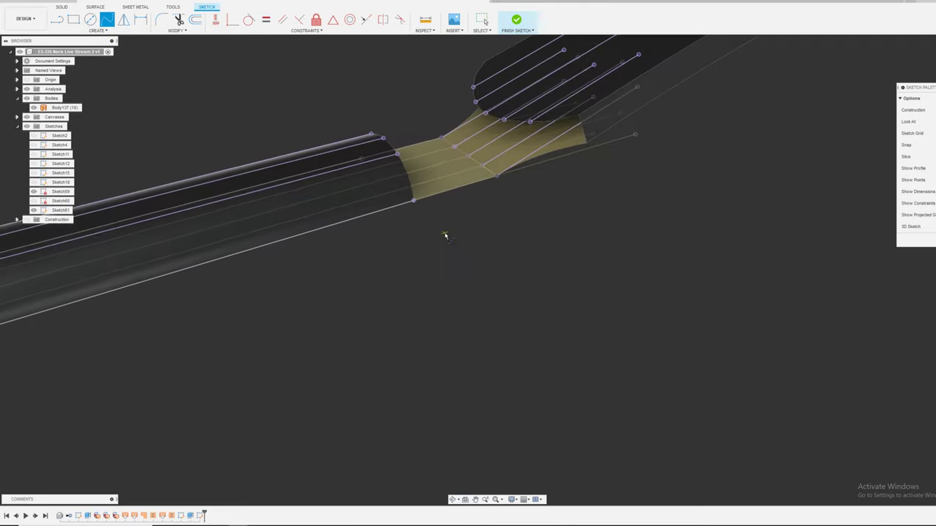
scroll(446, 235, "up", 4)
scroll(447, 241, "down", 3)
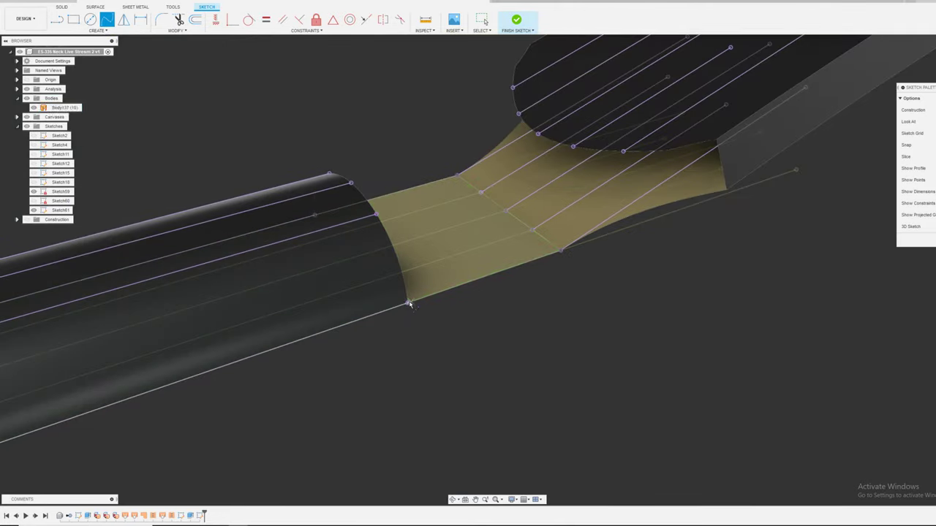
left_click(409, 304)
scroll(648, 188, "up", 2)
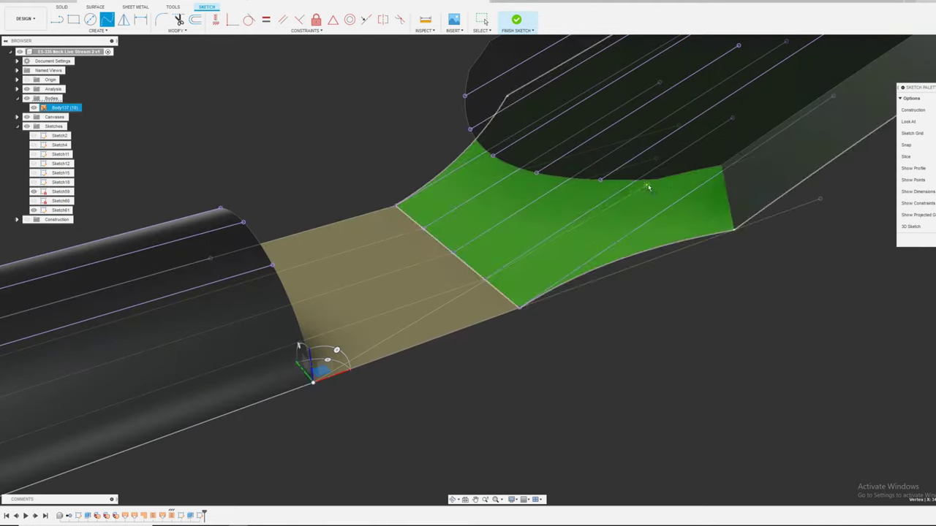
left_click(657, 180)
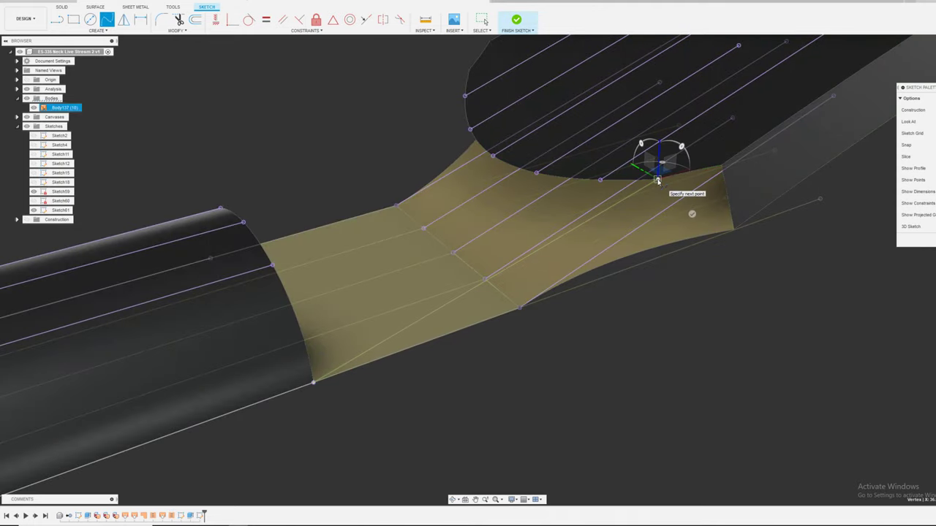
key("Escape")
- Draw two more fit point splines across the gap, joining the next two projected neck lines to their matching headstock line ends
scroll(658, 180, "down", 4)
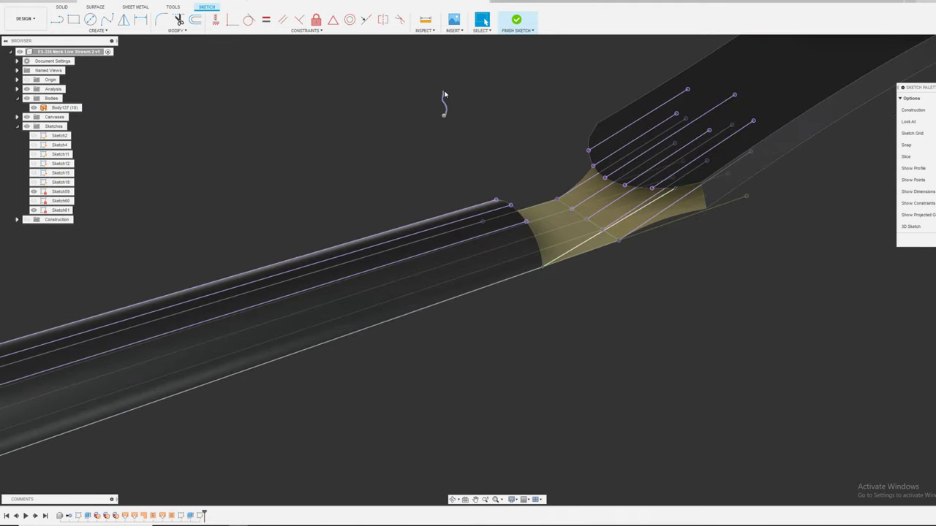
right_click_drag(443, 115, 444, 94)
left_click(444, 93)
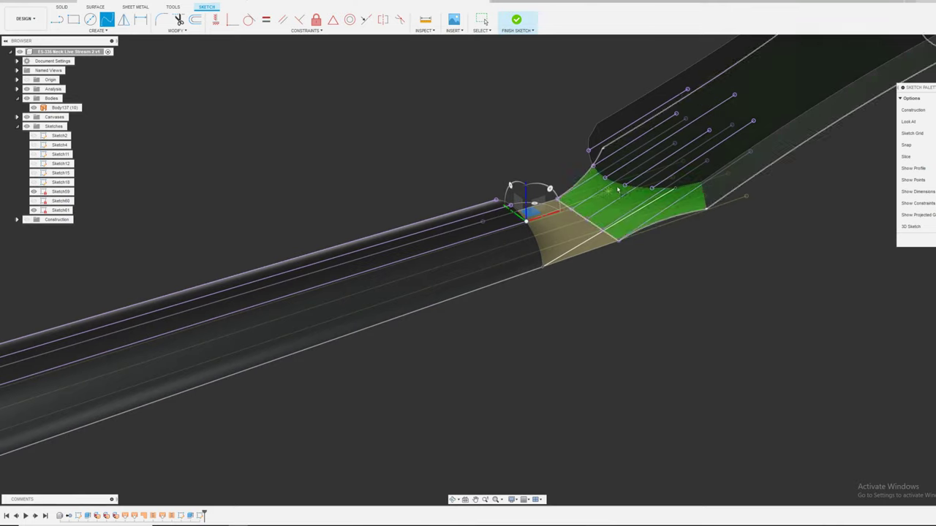
key("Escape")
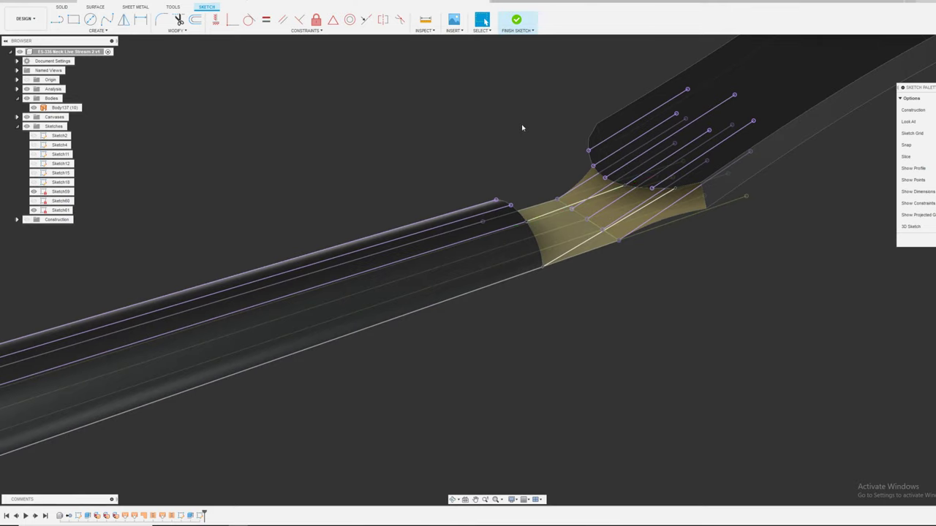
right_click(522, 128)
left_click(511, 95)
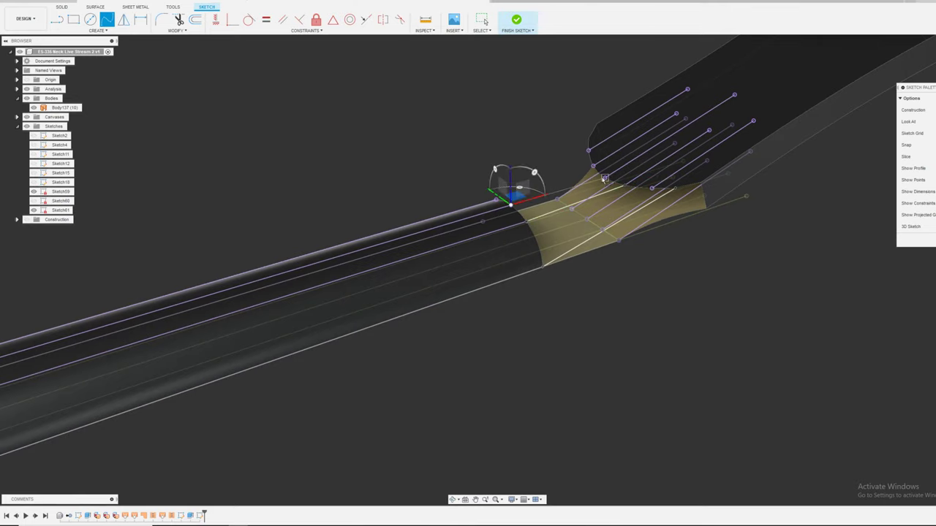
key("Escape")
- Add a fit point spline from the neck's uppermost projected line to the matching line end on the headstock curve
right_click(514, 136)
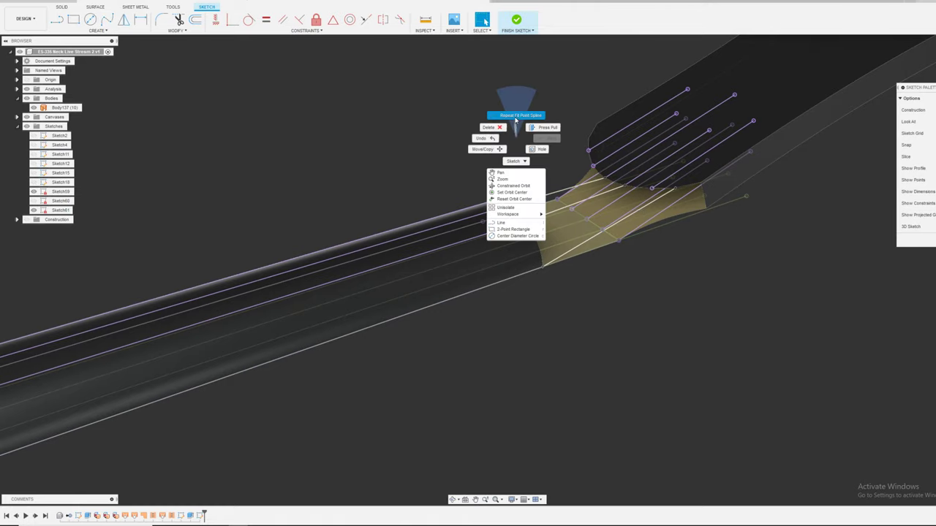
left_click(511, 109)
left_click(495, 200)
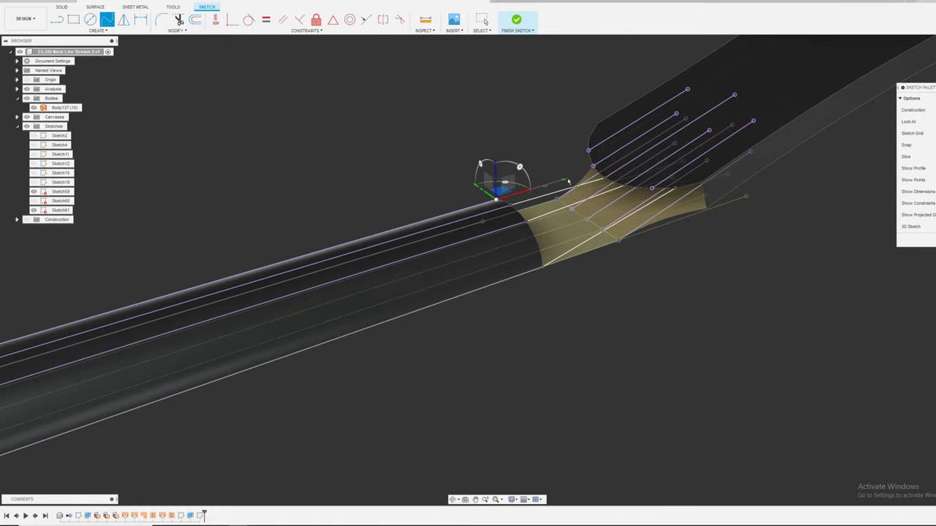
left_click(593, 166)
key("Escape")
- Bridge the remaining projected lines on the opposite side of the neck to the headstock edge with fit point splines
key("F6")
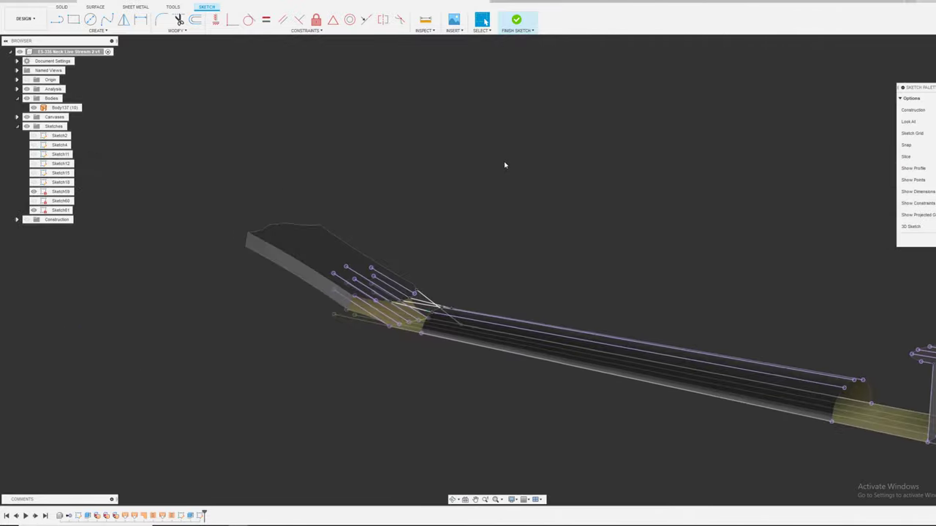
scroll(417, 219, "up", 5)
scroll(388, 255, "down", 5)
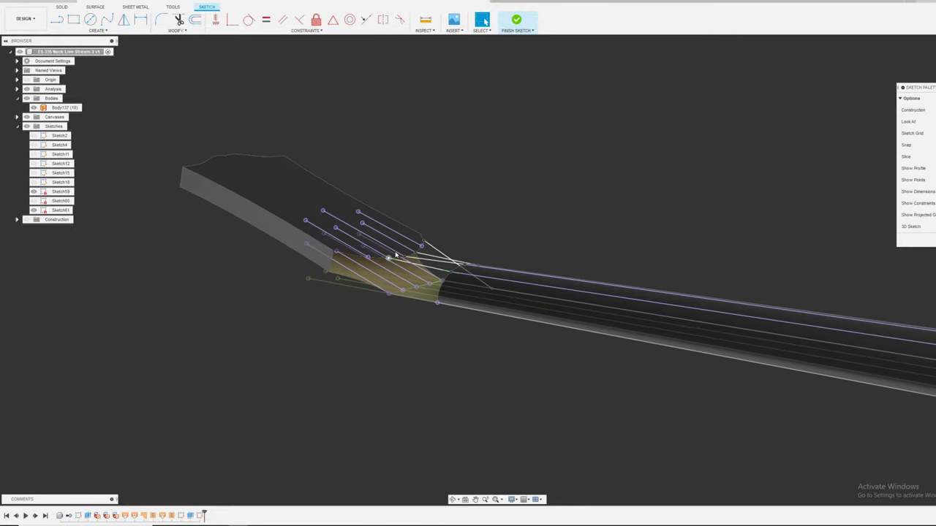
scroll(374, 307, "up", 2)
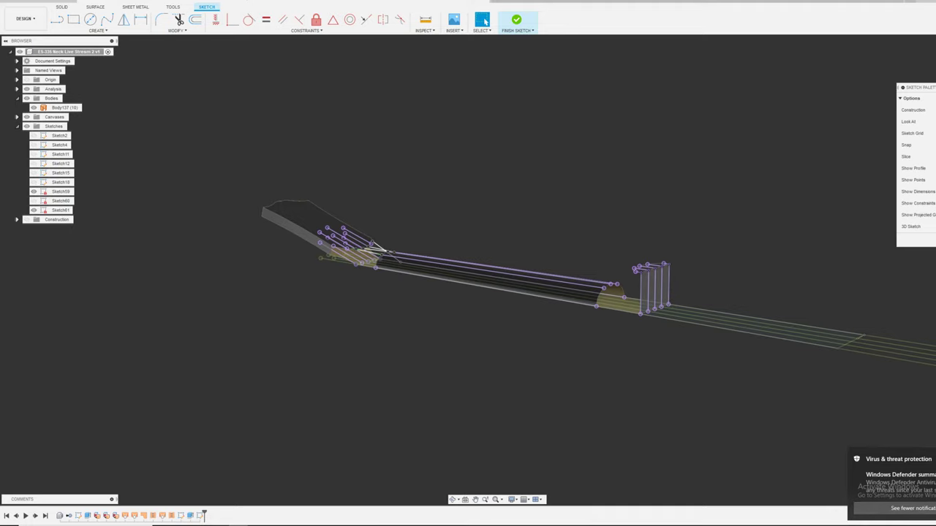
scroll(344, 286, "up", 2)
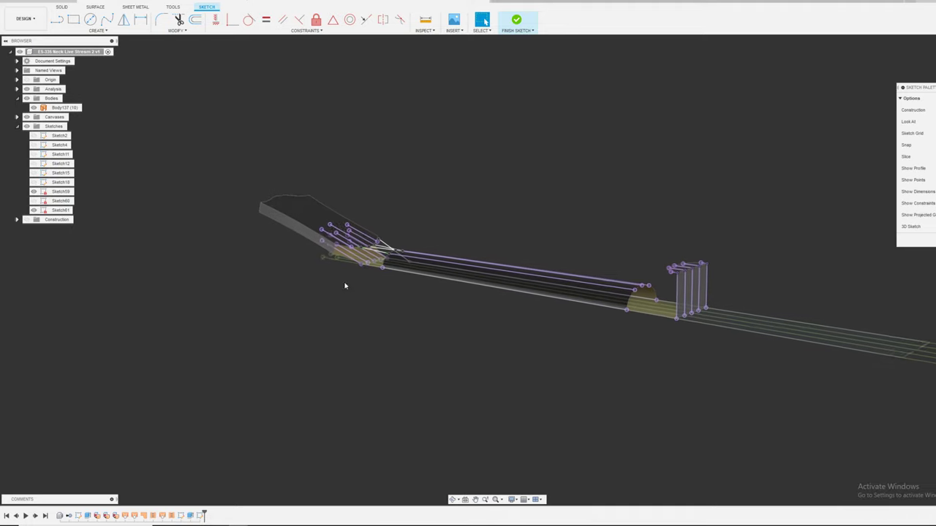
left_click(107, 21)
scroll(380, 270, "up", 2)
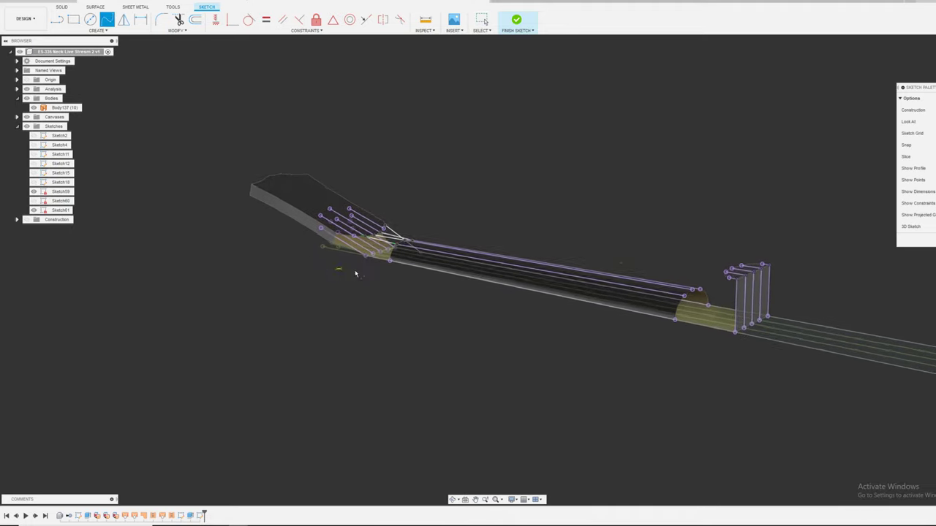
scroll(332, 240, "up", 3)
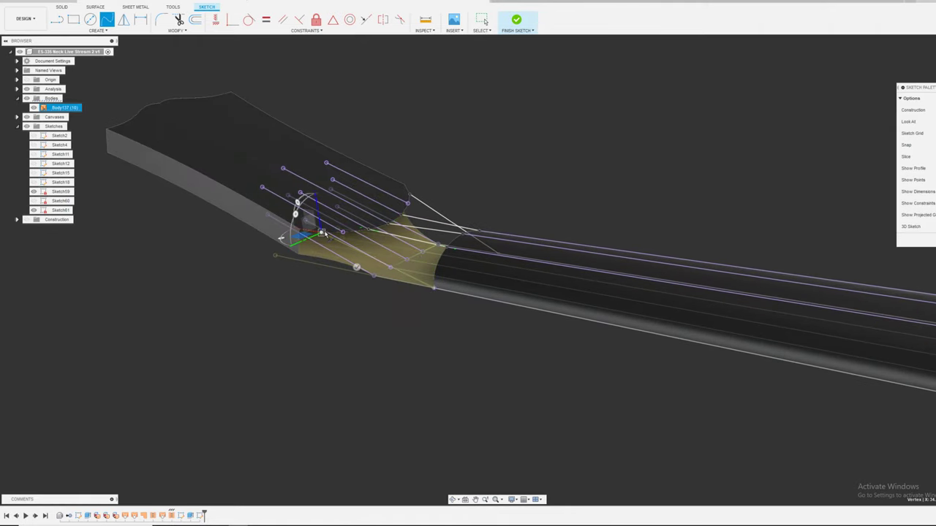
key("Escape")
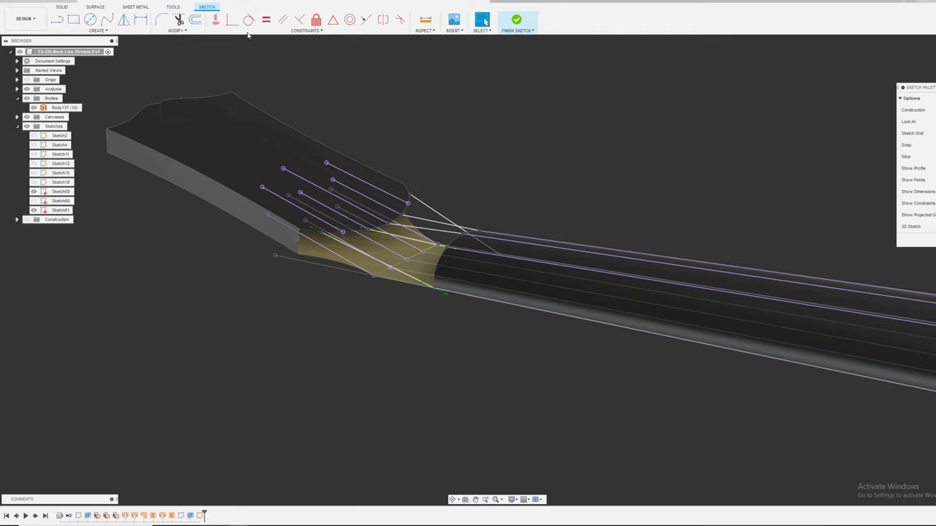
- Make the outermost spline on this side tangent to the neck's edge line and to its matching headstock line
scroll(400, 263, "up", 1)
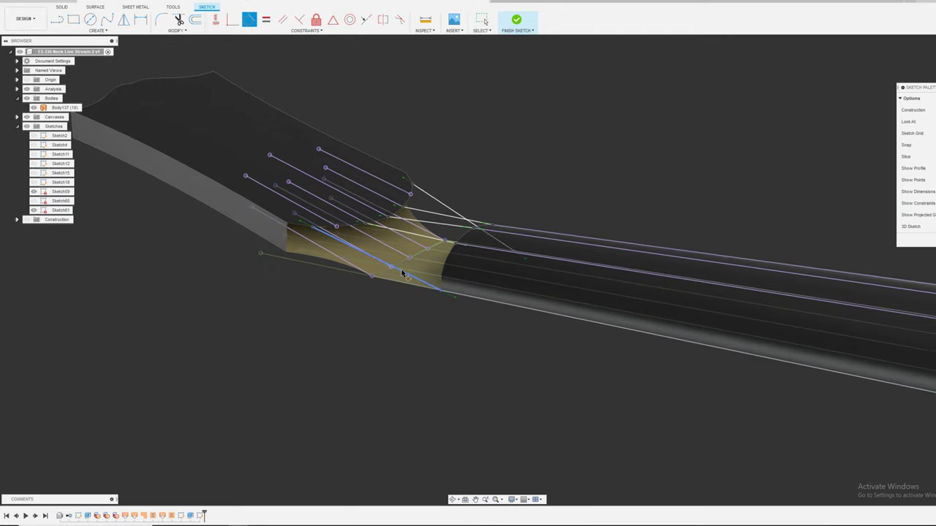
left_click(402, 273)
left_click(470, 297)
left_click(307, 231)
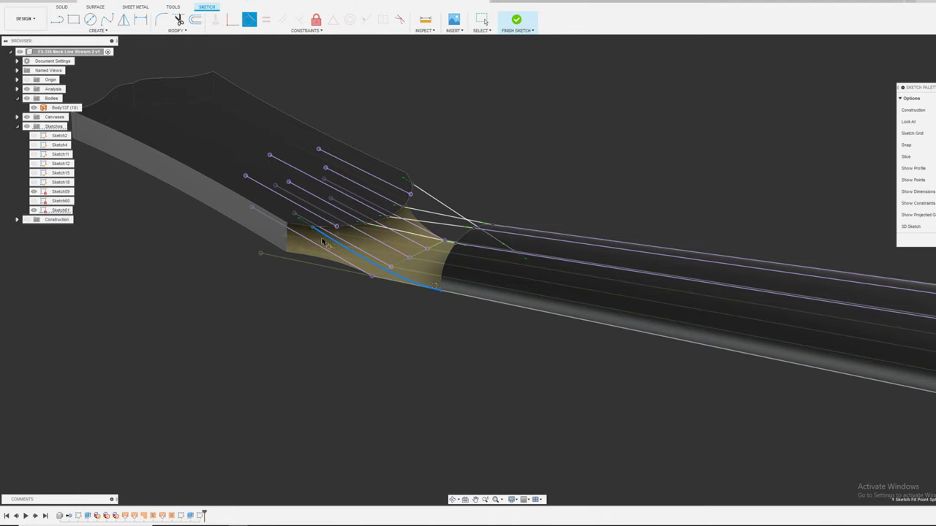
scroll(324, 242, "up", 1)
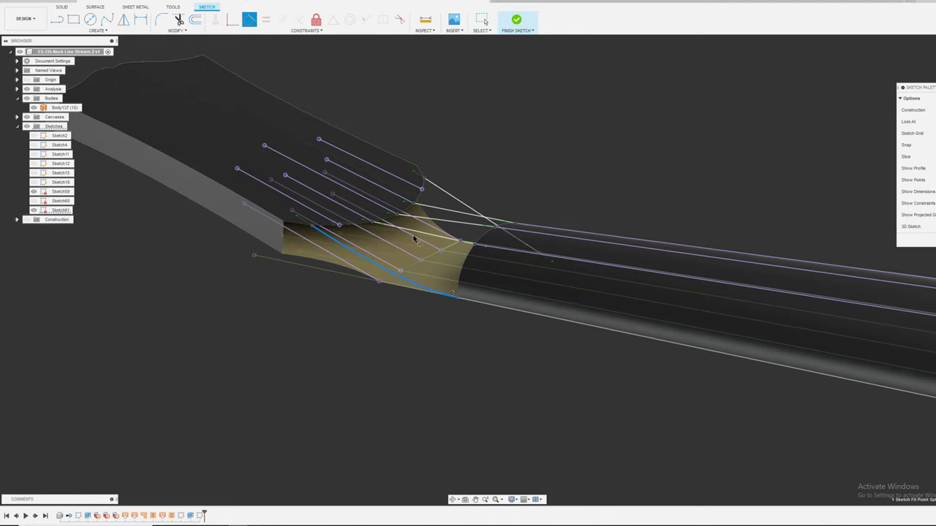
scroll(387, 234, "down", 1)
key("Escape")
- Apply Tangent constraints to the second and third bridging splines against their adjoining projected headstock and neck lines
right_click(526, 143)
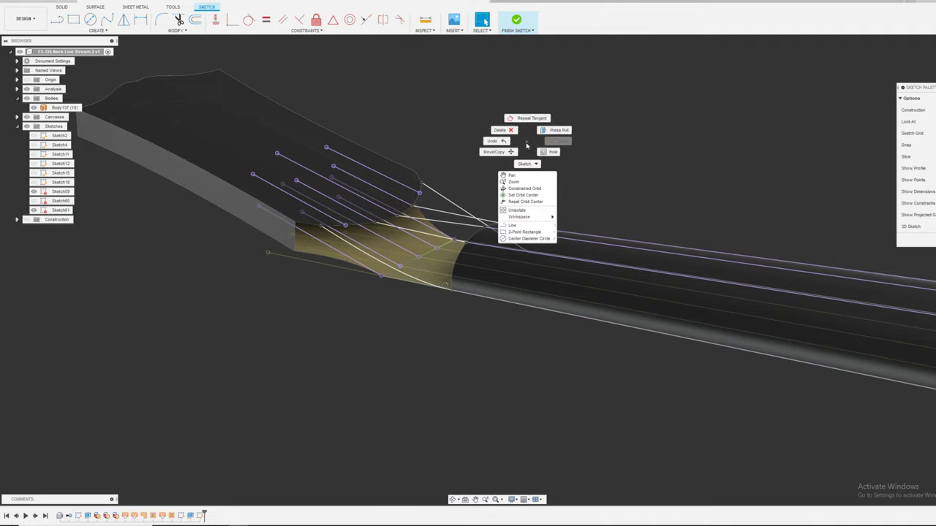
left_click(526, 117)
left_click(426, 232)
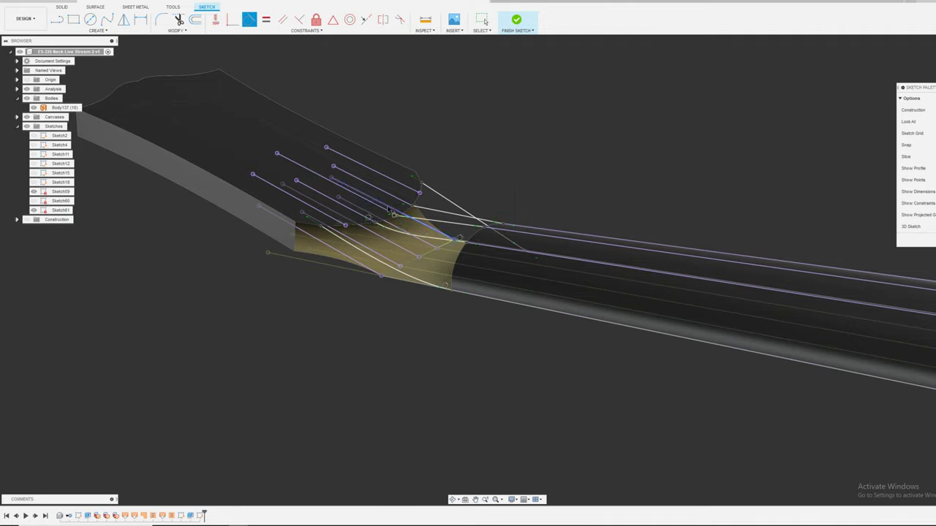
left_click(524, 233)
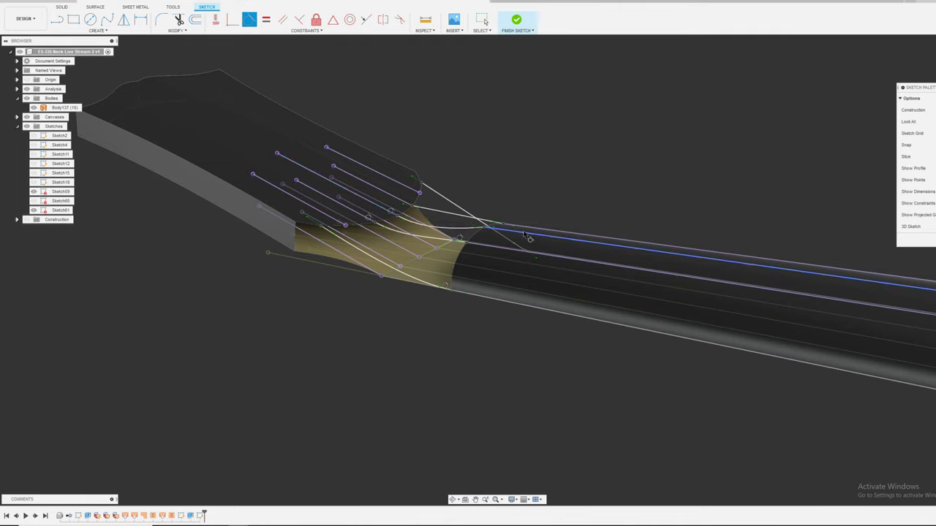
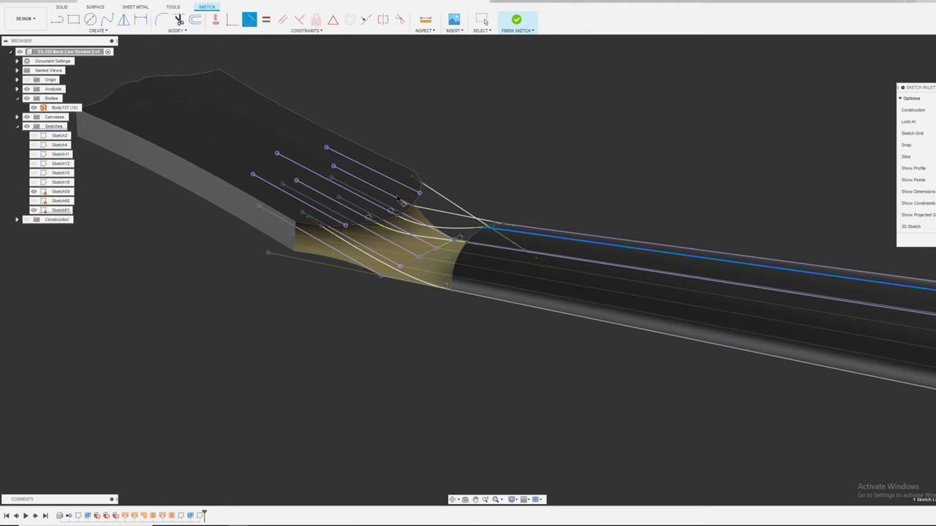
scroll(432, 181, "down", 1)
key("Escape")
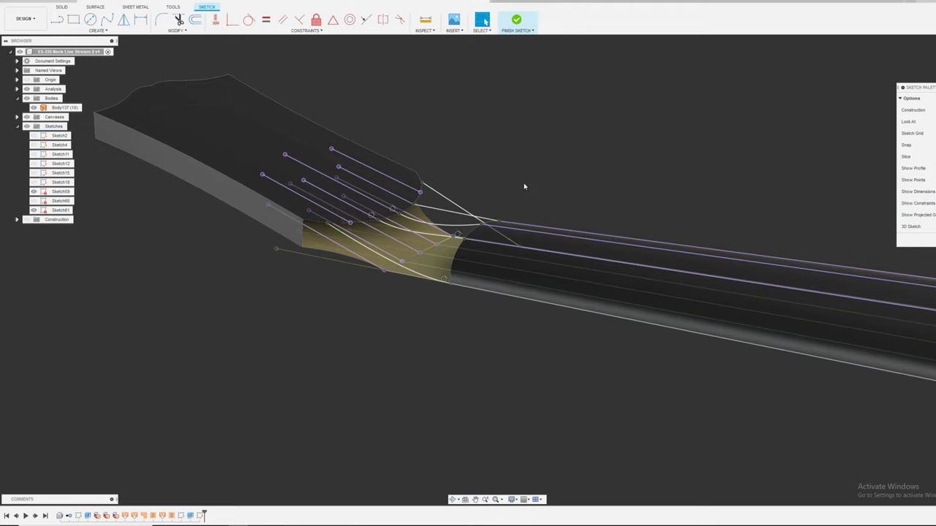
right_click(524, 186)
left_click(492, 216)
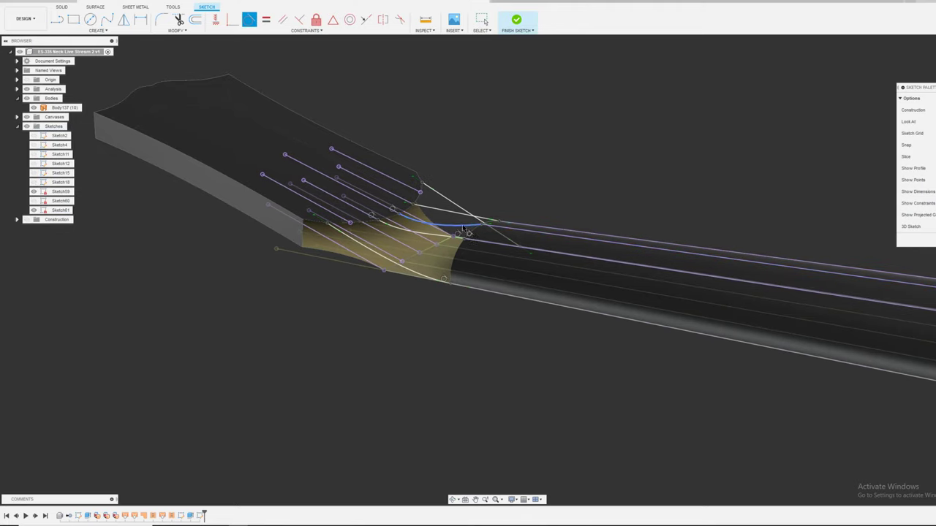
left_click(503, 231)
left_click(511, 213)
- Apply Tangent constraints to the uppermost spline at its headstock and neck lines, and to the outermost spline on the opposite side
right_click(509, 196)
left_click(508, 170)
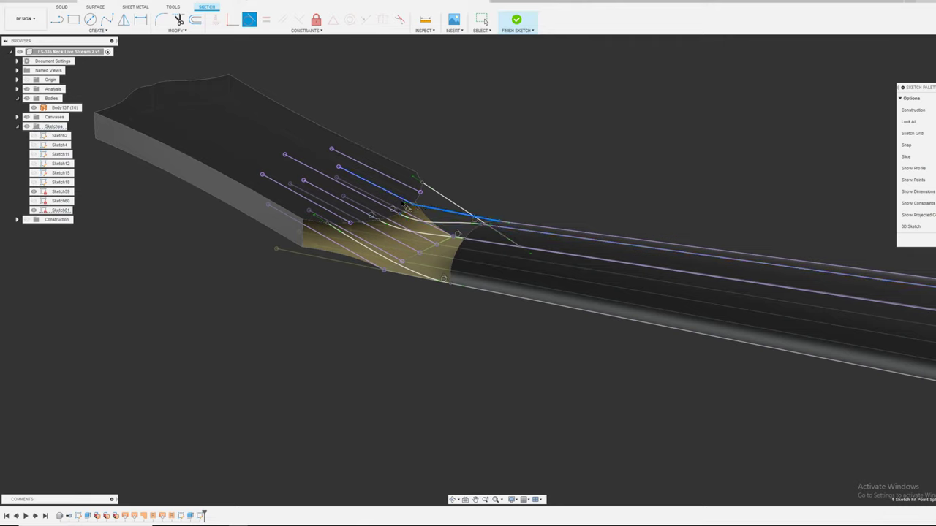
left_click(451, 219)
left_click(534, 226)
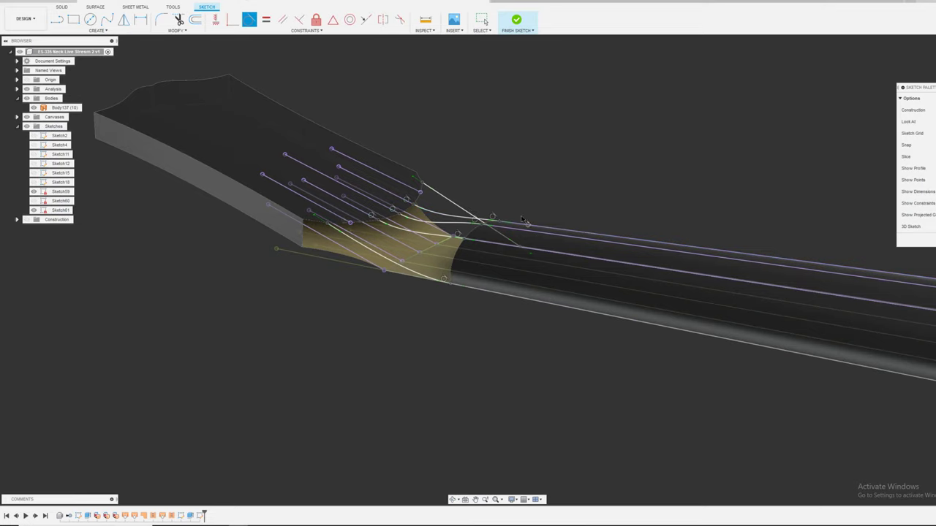
middle_click_drag(476, 194, 542, 240, "shift")
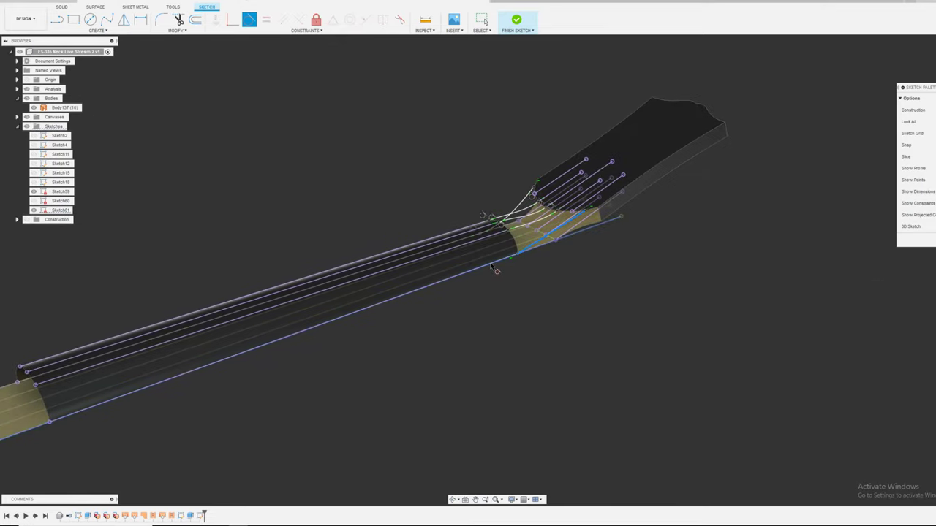
middle_click_drag(496, 269, 648, 272, "shift")
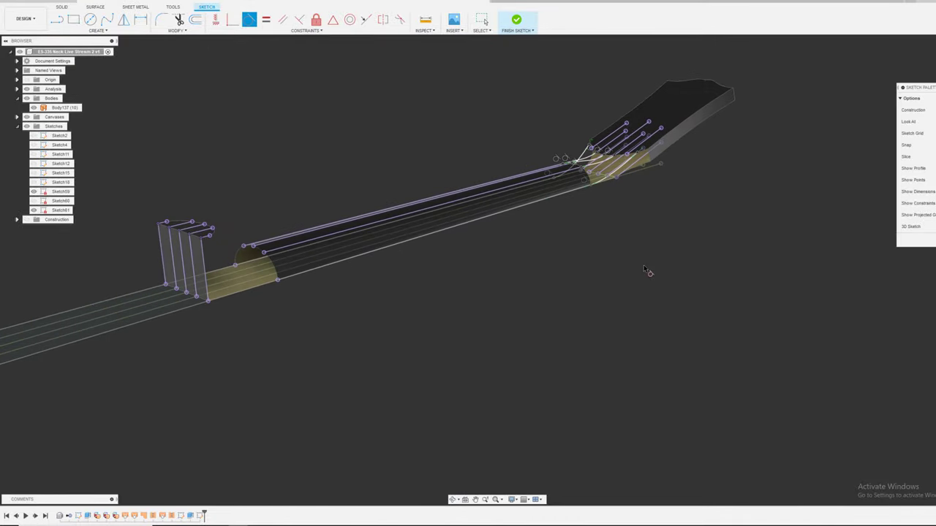
key("Escape")
- Draw a fit point spline from the end of the heel's outermost projected line to the neck's matching edge corner
right_click(379, 136)
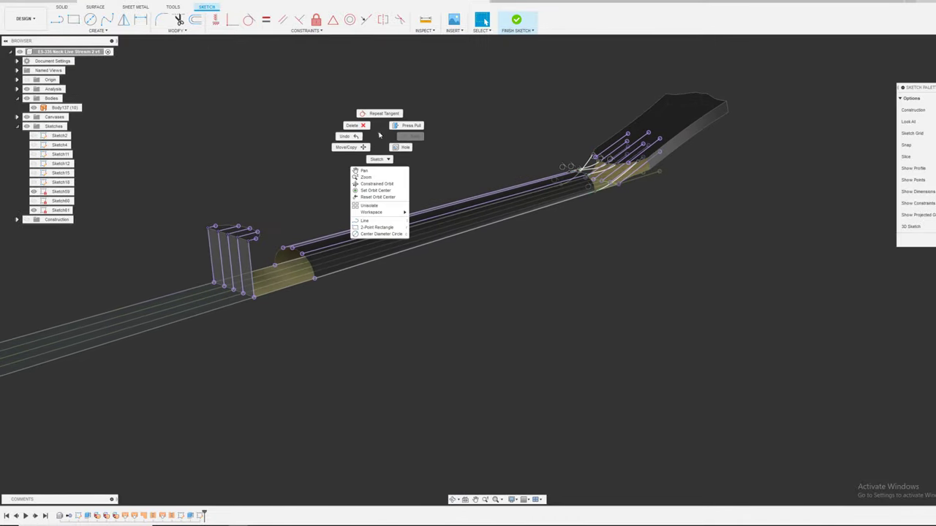
left_click(379, 135)
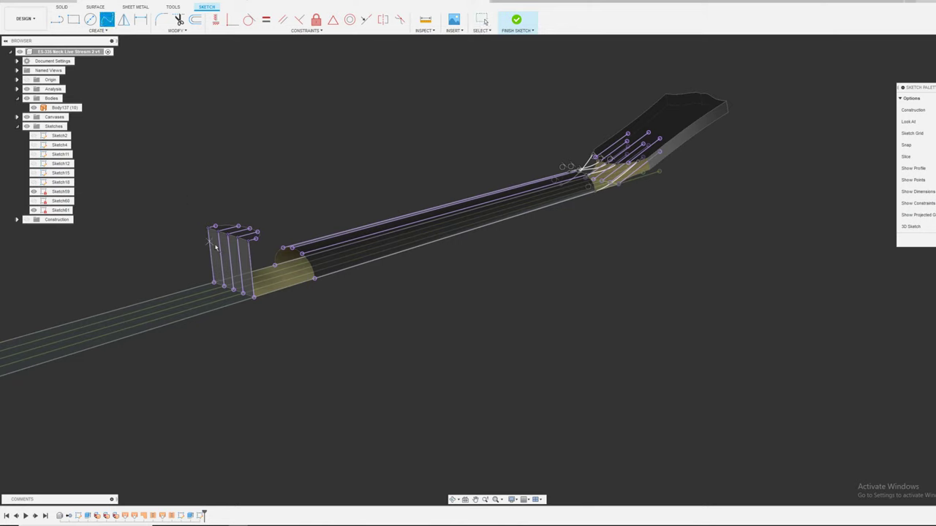
scroll(216, 247, "up", 2)
middle_click_drag(401, 272, 358, 293, "shift")
scroll(332, 292, "up", 8)
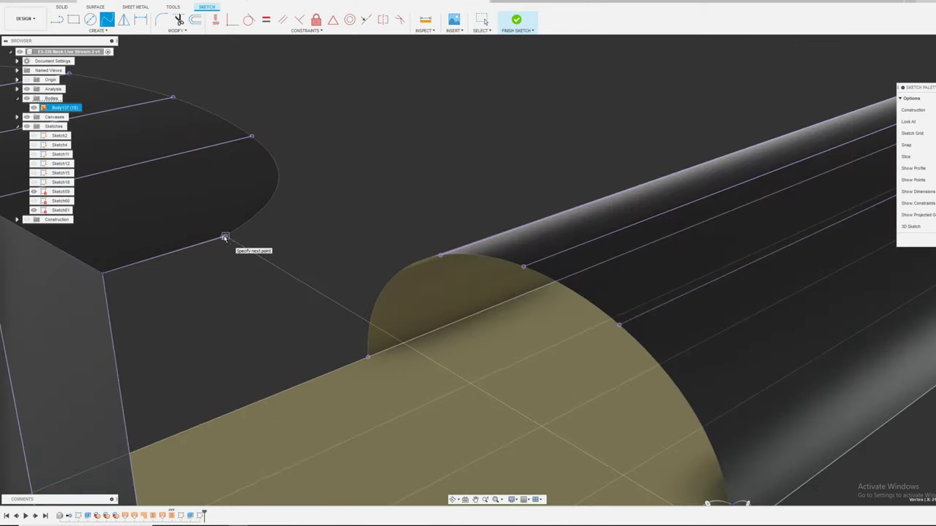
left_click(226, 236)
scroll(247, 247, "up", 2)
scroll(248, 246, "down", 2)
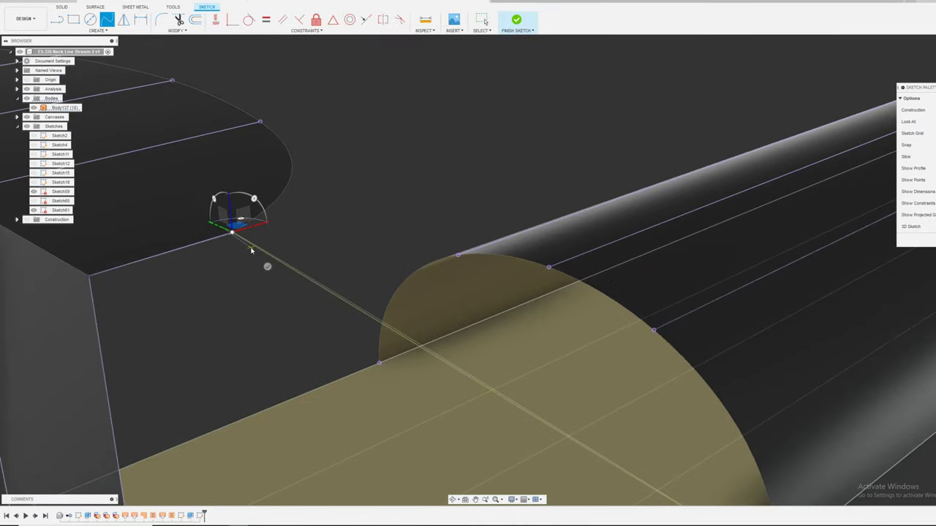
key("Escape")
middle_click_drag(250, 251, 329, 184, "shift")
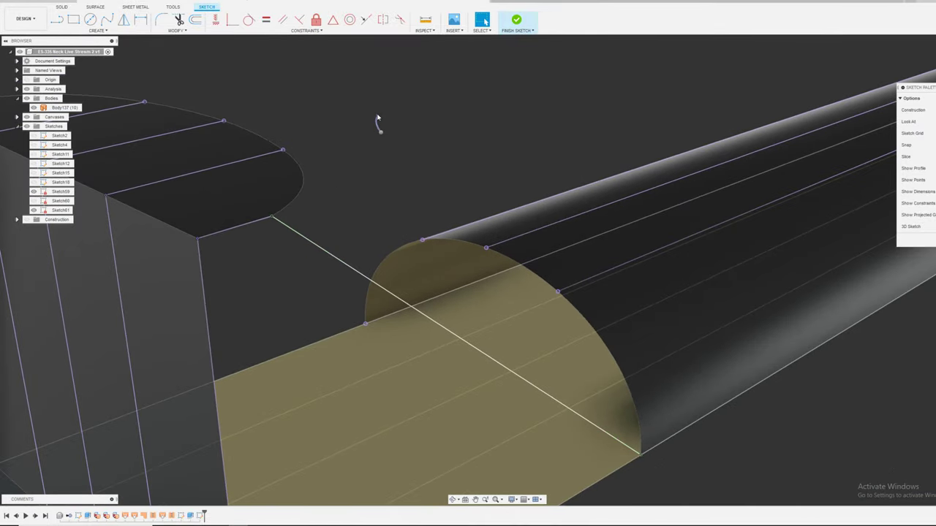
- Bridge the second and third projected heel lines to their matching neck lines with fit point splines
right_click(380, 130)
left_click(380, 110)
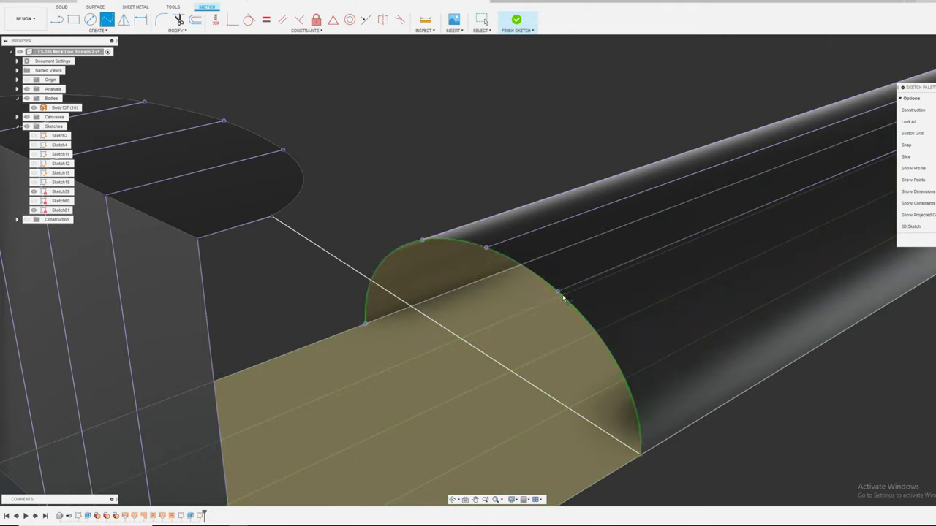
left_click(558, 292)
key("Escape")
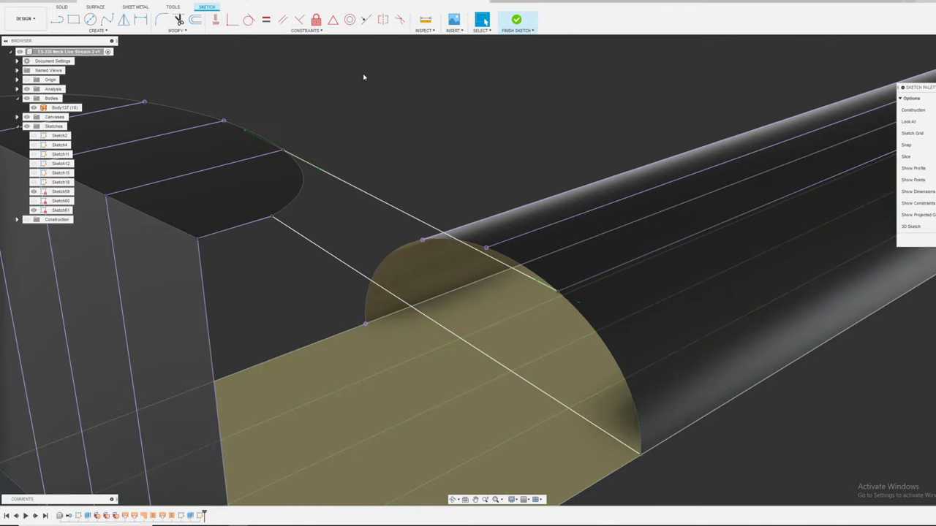
right_click(366, 78)
left_click(363, 53)
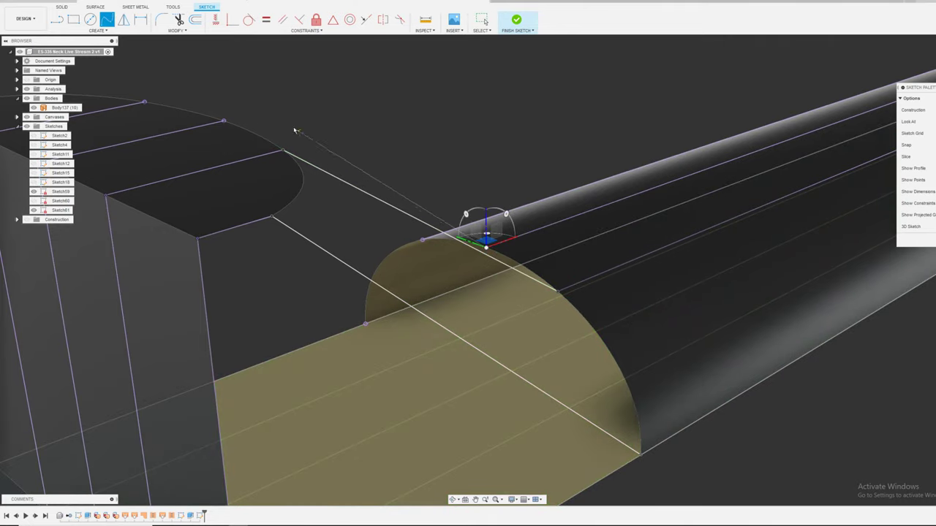
left_click(223, 121)
key("Escape")
scroll(460, 115, "down", 5)
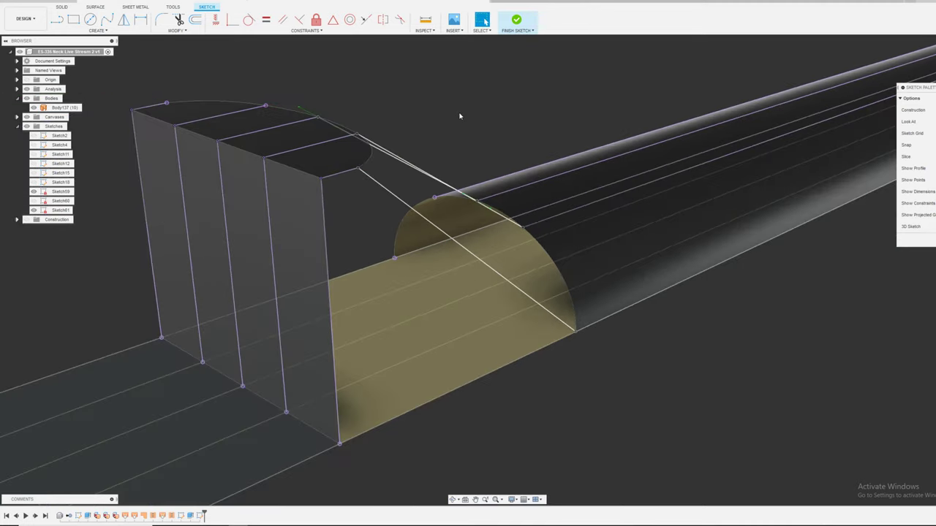
- Draw a fit point spline between the fourth heel line and its matching neck line on the opposite side
mouse_move(484, 153)
middle_mouse_down("shift")
mouse_move(408, 143)
mouse_move(402, 134)
middle_mouse_up("shift")
right_click(402, 133)
left_click(397, 105)
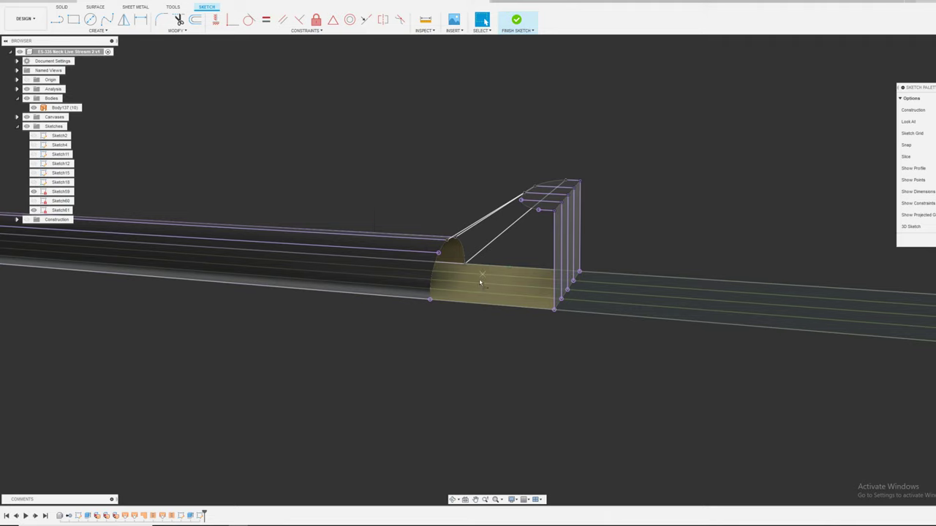
scroll(462, 278, "up", 2)
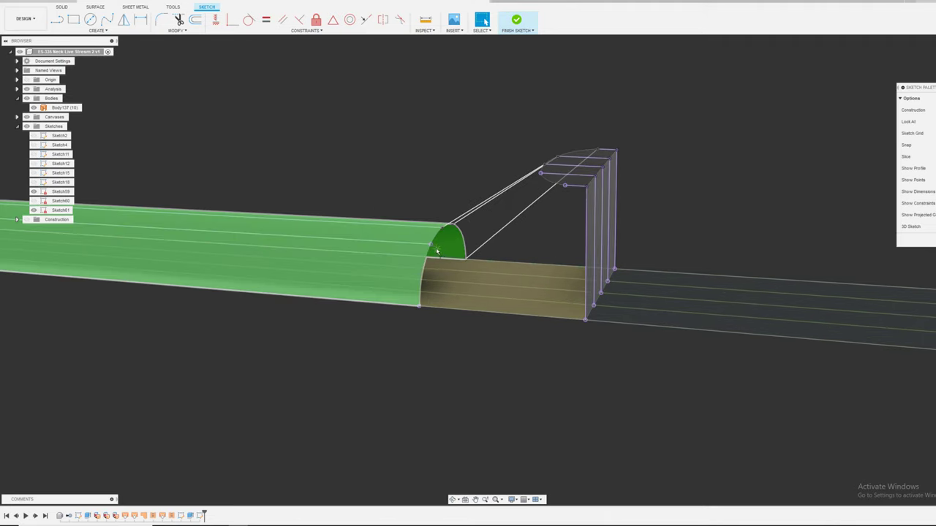
left_click(541, 174)
key("Escape")
- Try to bridge the opposite neck edge to the heel's last projected line with a spline, and delete that spline
right_click(397, 77)
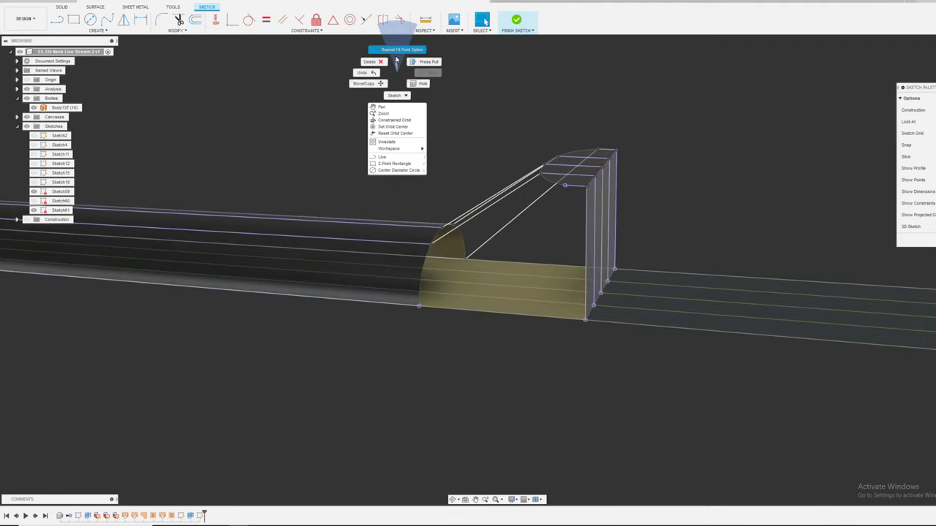
left_click(397, 54)
left_click(419, 306)
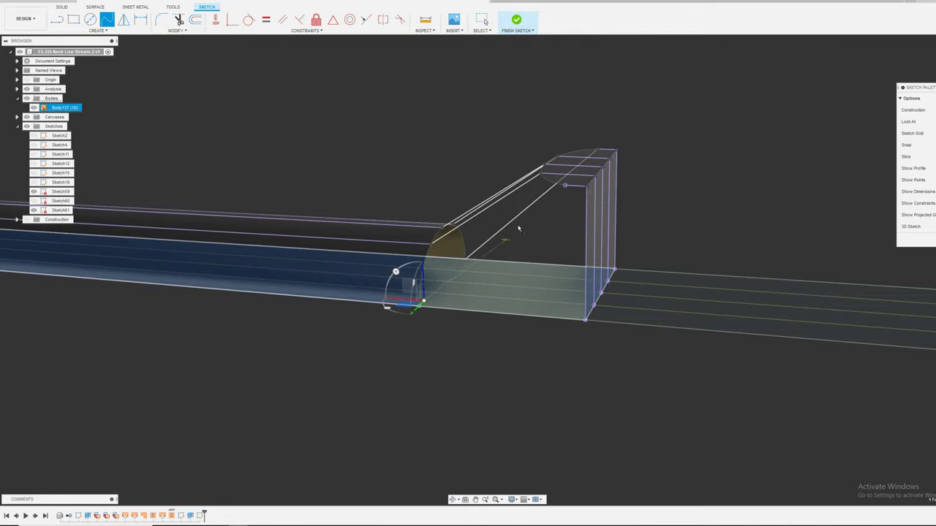
key("Escape")
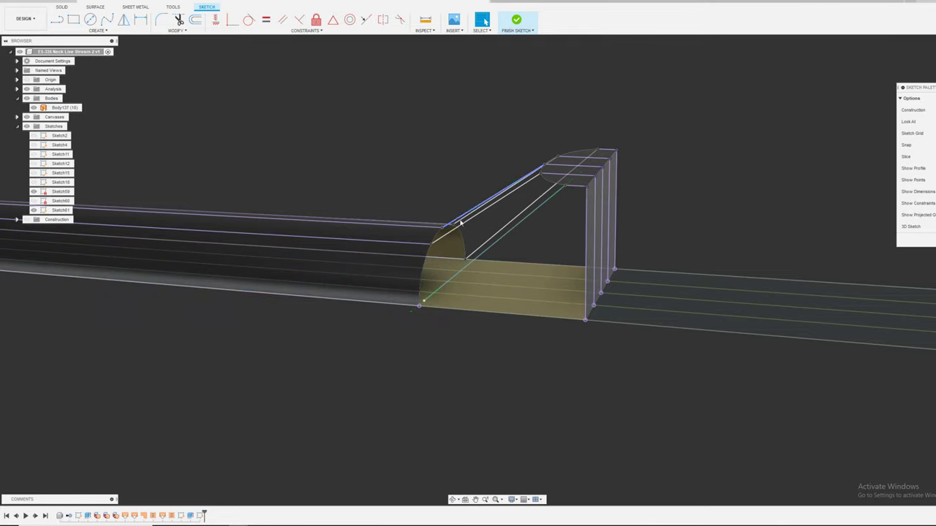
scroll(497, 231, "up", 2)
left_click(513, 231)
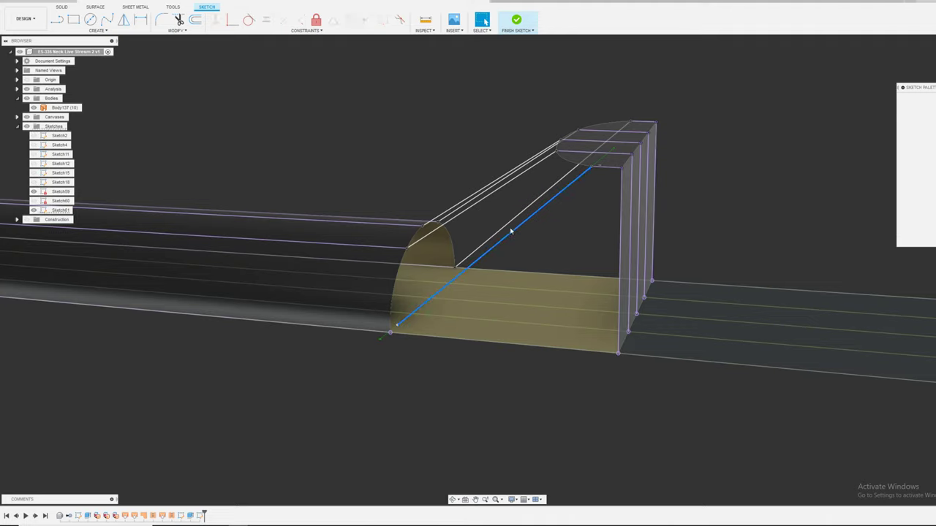
key("Delete")
right_click(403, 130)
left_click(403, 130)
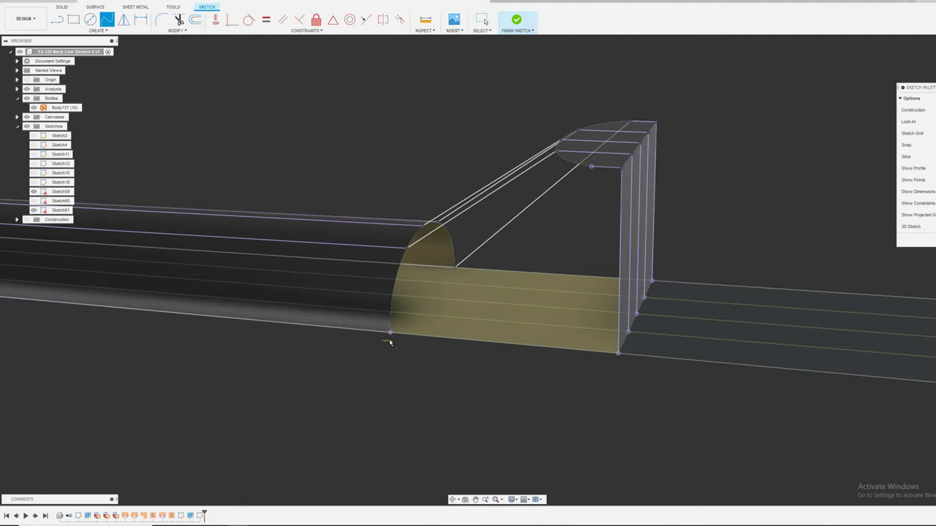
scroll(587, 167, "up", 3)
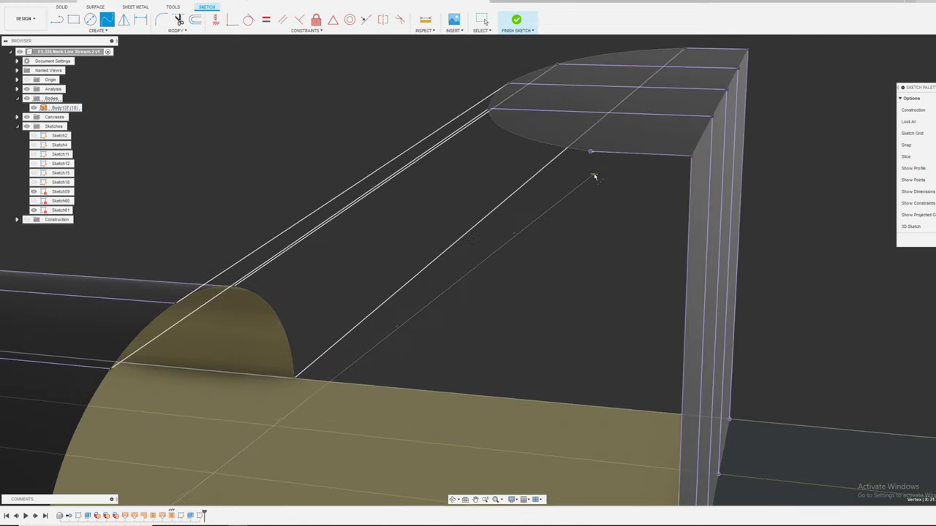
left_click(591, 152)
scroll(607, 161, "down", 5)
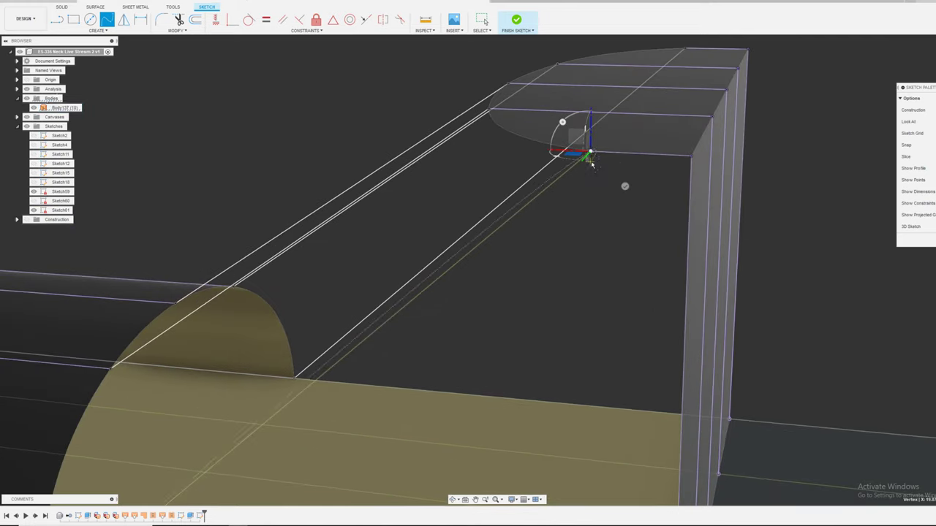
key("Escape")
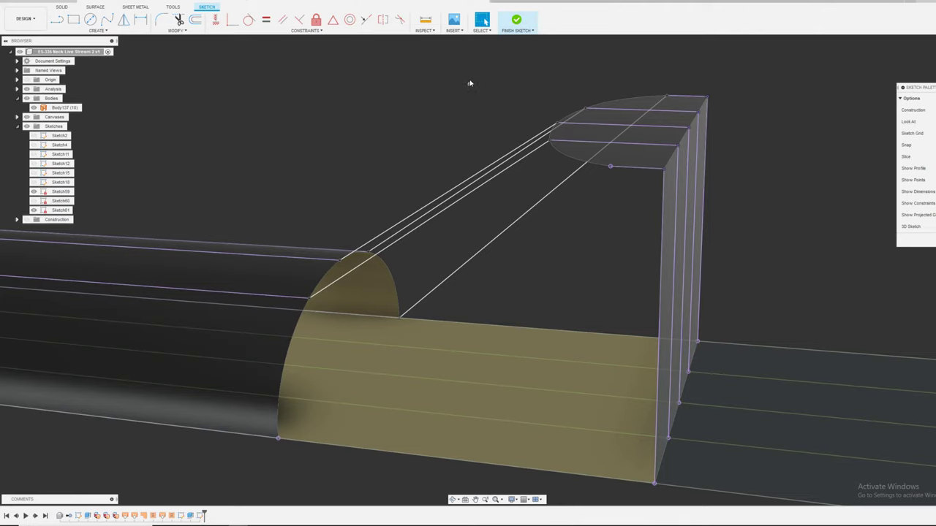
- Draw the final fit point spline from the opposite neck edge corner to the heel's outermost line on that side
right_click(469, 83)
left_click(498, 83)
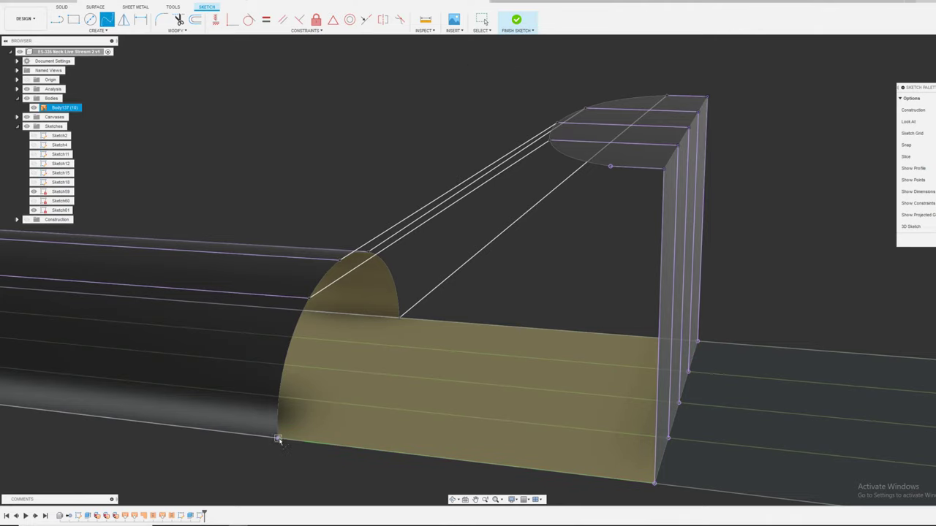
left_click(278, 439)
scroll(592, 167, "up", 6)
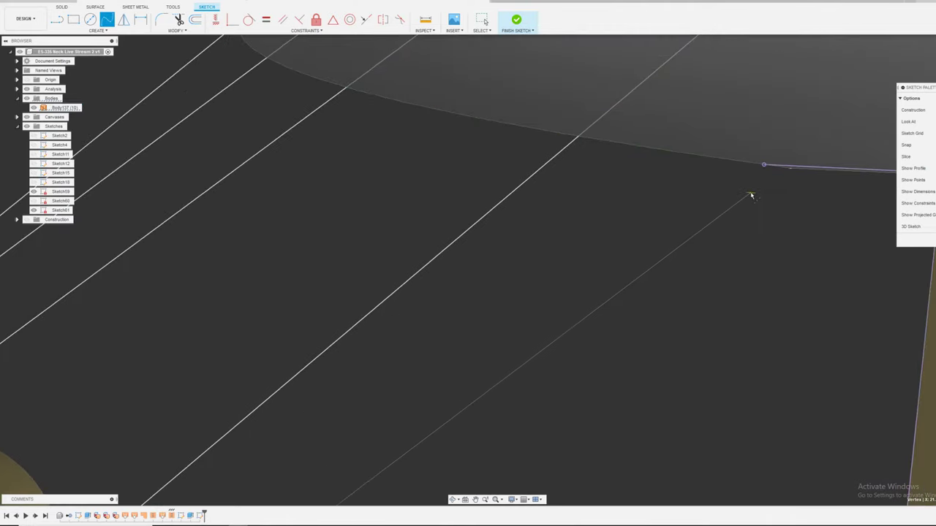
left_click(790, 171)
key("Escape")
scroll(499, 259, "down", 8)
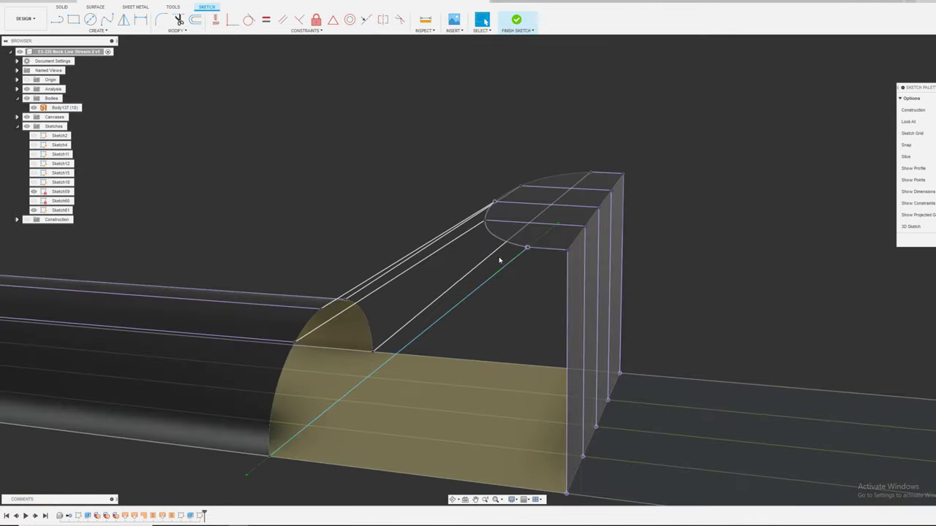
- Reposition the heel end point of the first outermost spline onto the end of its adjoining projected heel line
middle_click_drag(567, 306, 529, 304, "shift")
scroll(484, 335, "up", 5)
scroll(589, 281, "up", 3)
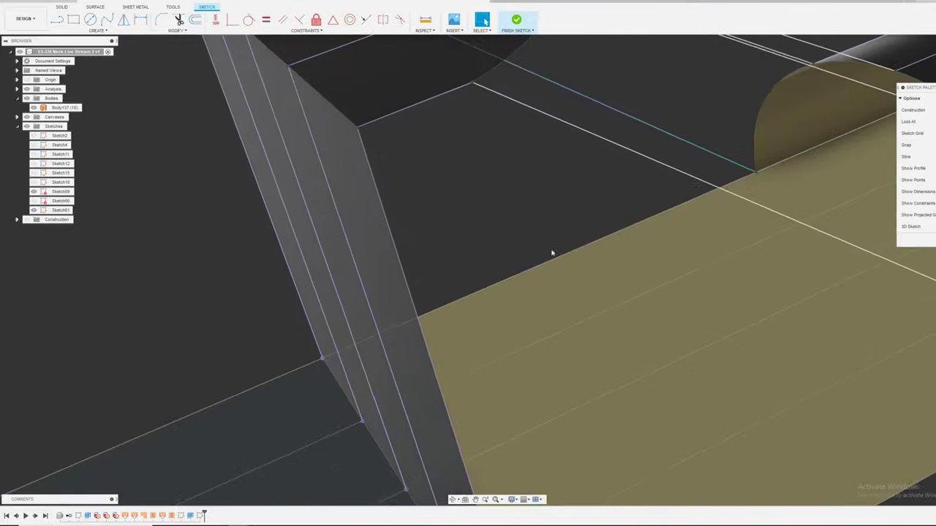
scroll(487, 115, "up", 2)
middle_click_drag(501, 211, 491, 213, "shift")
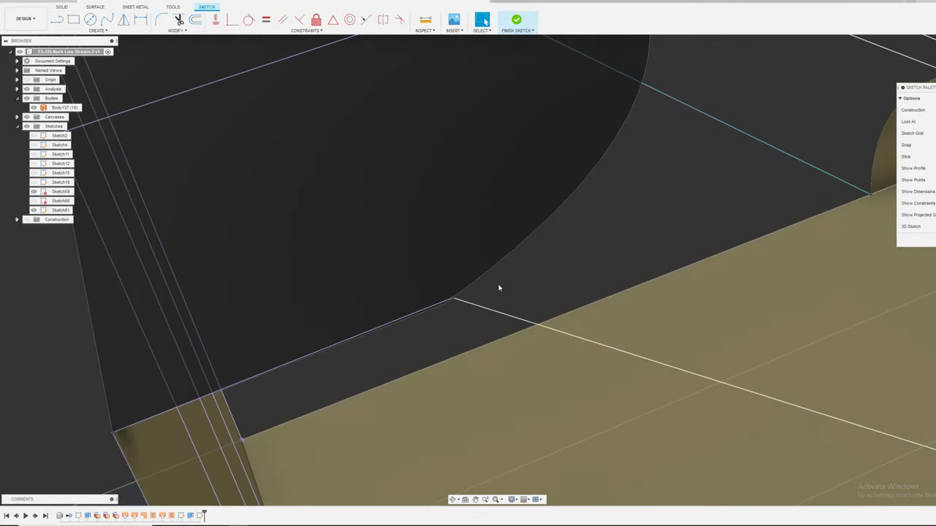
scroll(484, 310, "down", 1)
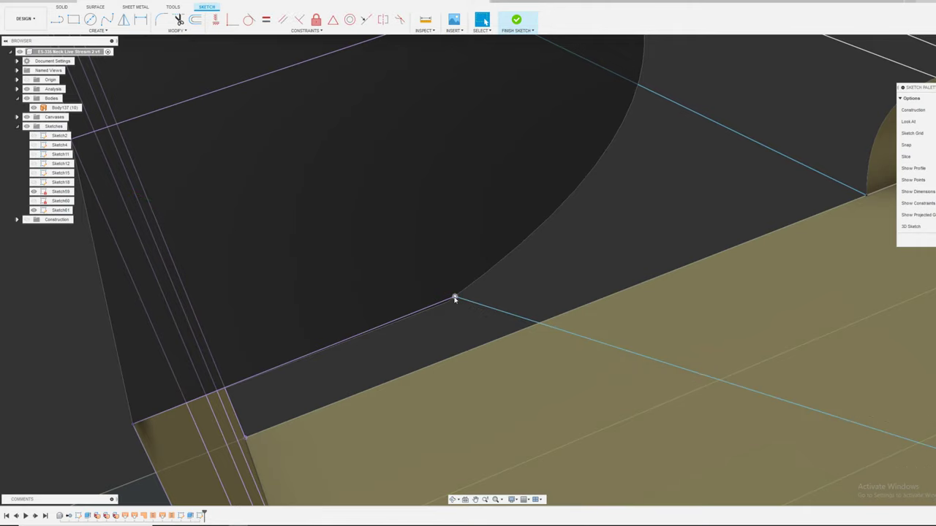
left_click(450, 303)
left_click_drag(450, 305, 446, 298)
scroll(446, 298, "up", 5)
scroll(447, 299, "down", 7)
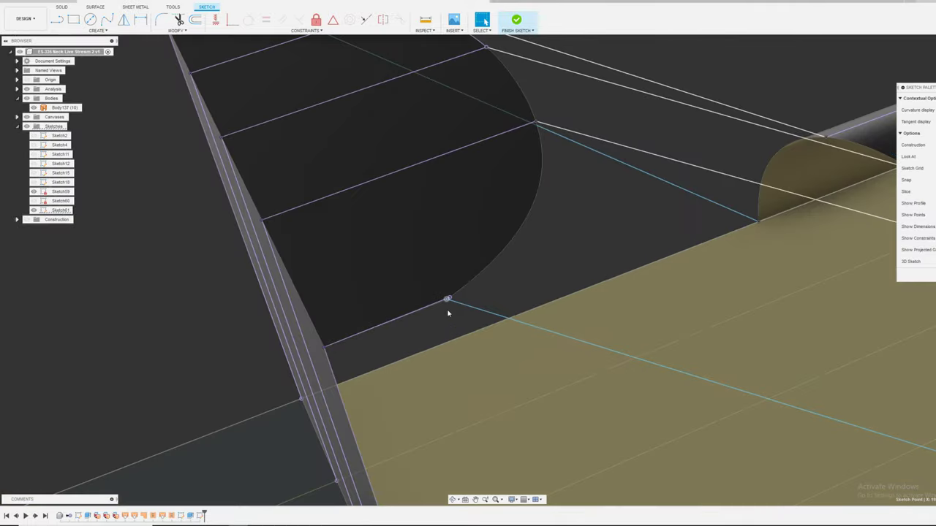
middle_click_drag(447, 313, 450, 327, "shift")
scroll(450, 328, "up", 10)
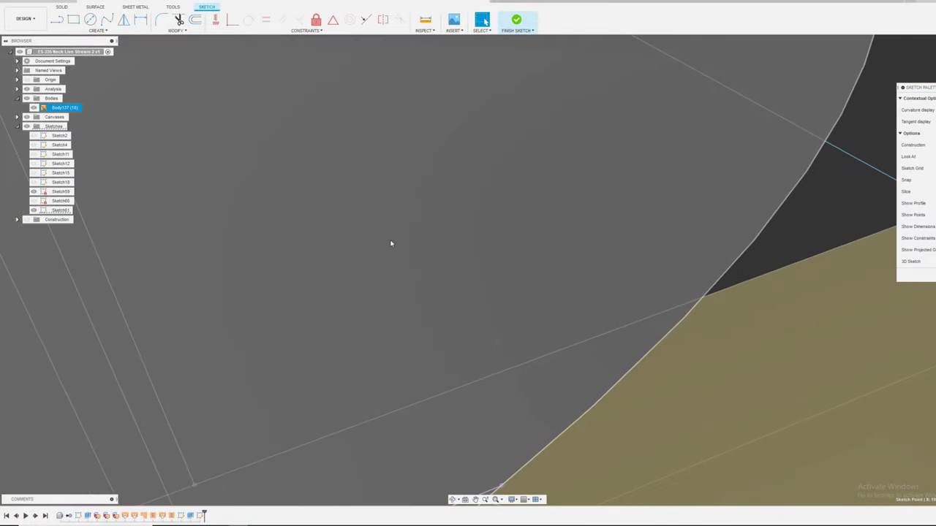
scroll(390, 249, "down", 3)
middle_click_drag(399, 380, 406, 300)
left_click(469, 302)
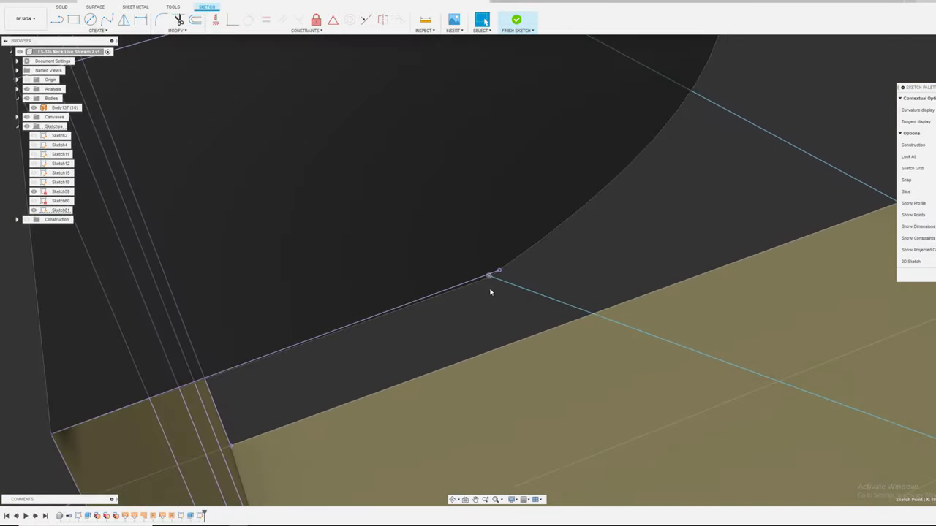
left_click_drag(490, 278, 501, 272)
scroll(434, 335, "down", 10)
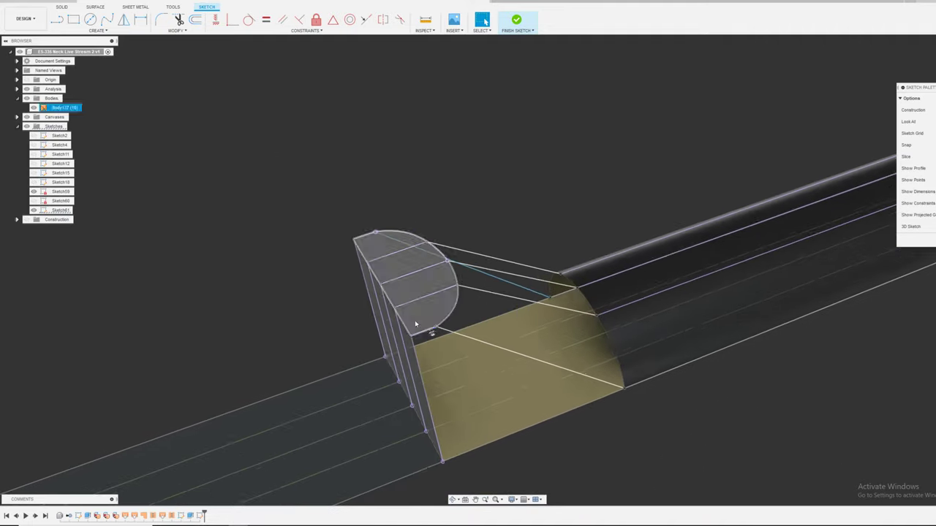
- Snap the heel end point of the outermost spline on the opposite side onto the end of its projected heel line
scroll(336, 244, "down", 5)
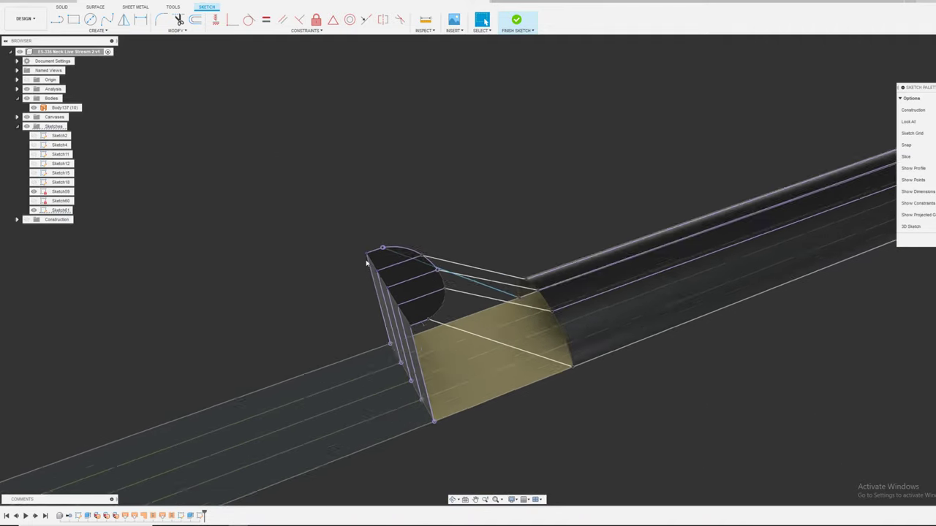
mouse_move(365, 270)
middle_mouse_down("shift")
mouse_move(416, 335)
mouse_move(575, 338)
mouse_move(636, 270)
mouse_move(670, 265)
middle_mouse_up("shift")
scroll(636, 270, "up", 3)
scroll(671, 264, "up", 4)
left_click(713, 215)
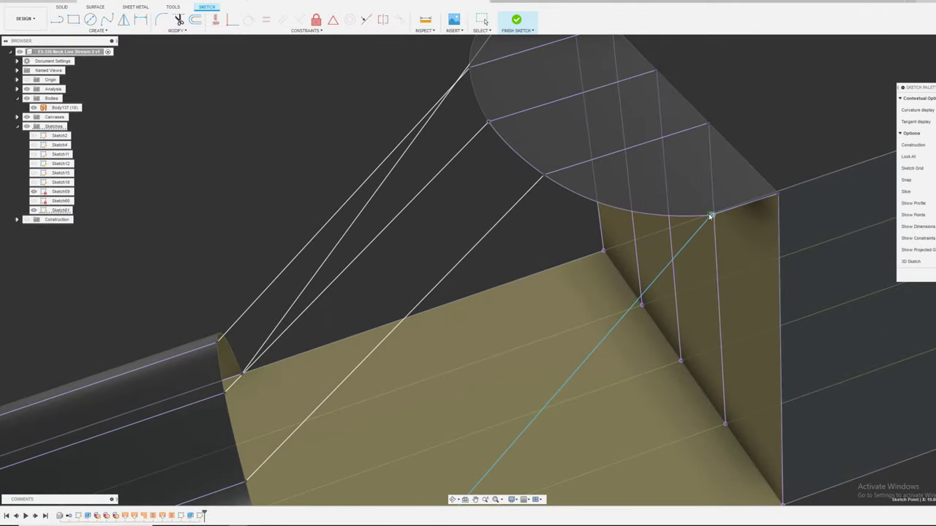
key("Escape")
- Apply Tangent constraints between the outermost heel spline and the neck edge, and between the adjacent spline and its neck line
scroll(545, 245, "down", 6)
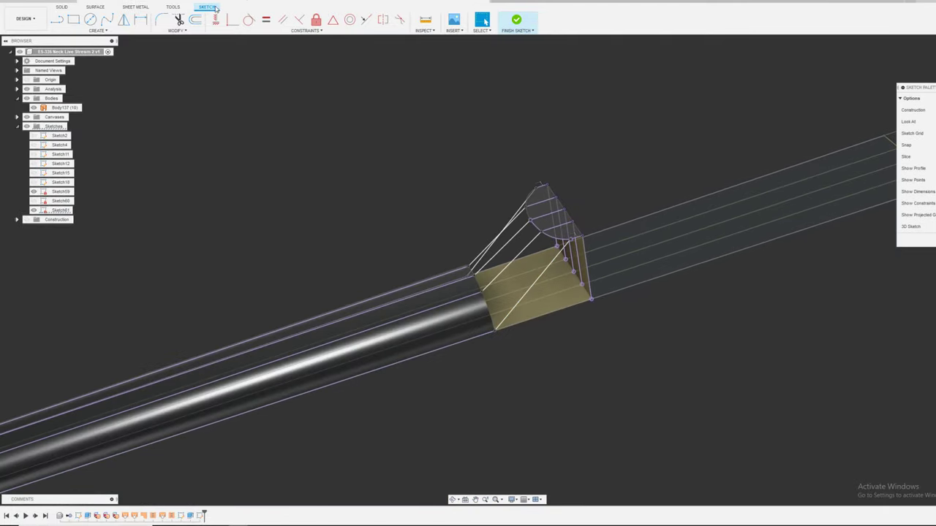
left_click(249, 21)
scroll(494, 299, "up", 2)
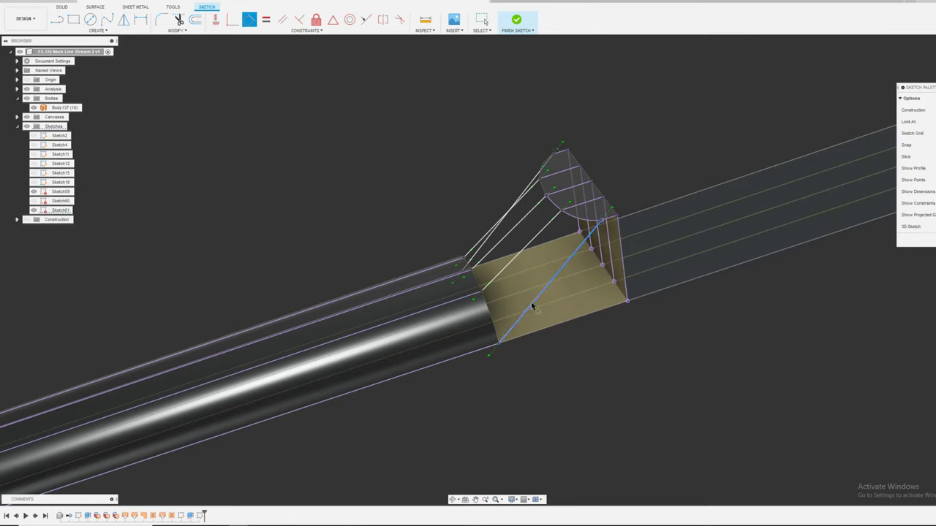
left_click(469, 355)
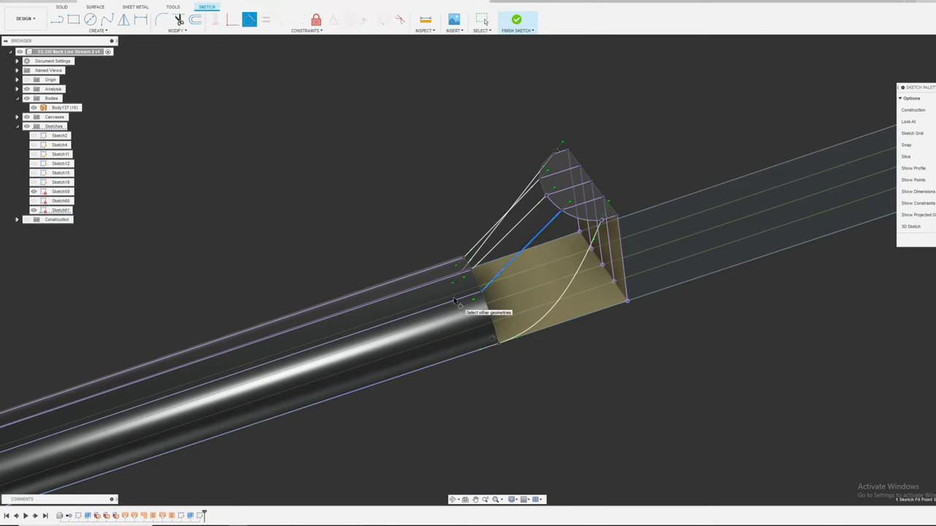
left_click(479, 282)
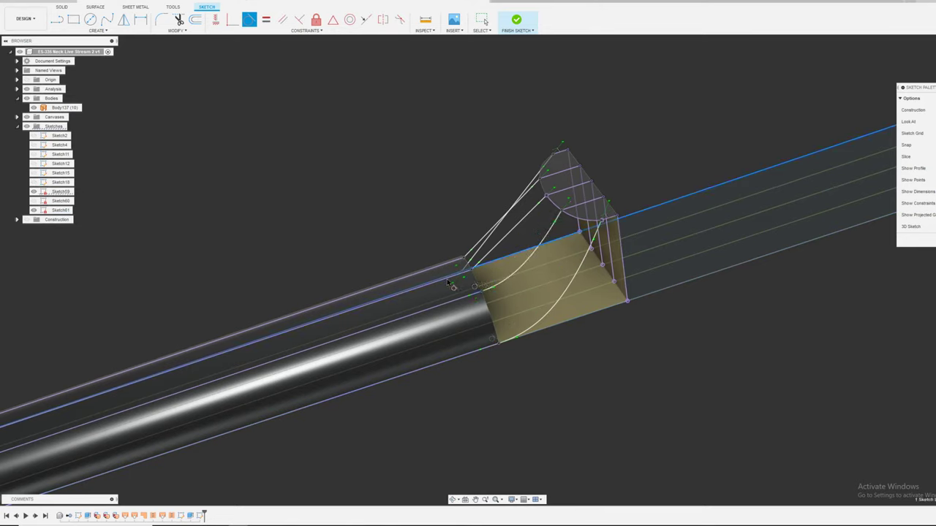
- Apply Tangent constraints between the remaining two heel splines and their adjoining neck lines, and finish the sketch
middle_click_drag(457, 275, 452, 262, "shift")
left_click(452, 260)
left_click(488, 243)
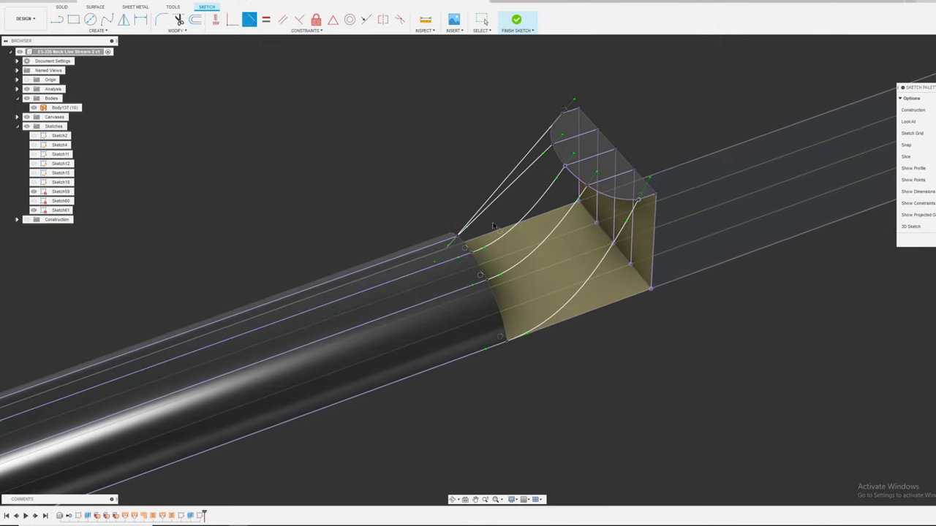
left_click(454, 233)
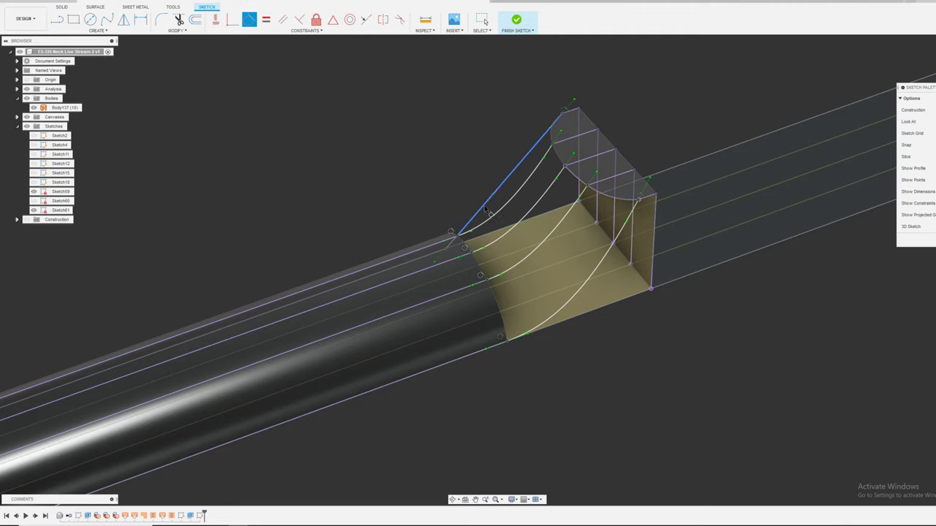
left_click(484, 209)
left_click(427, 257)
scroll(499, 281, "down", 3)
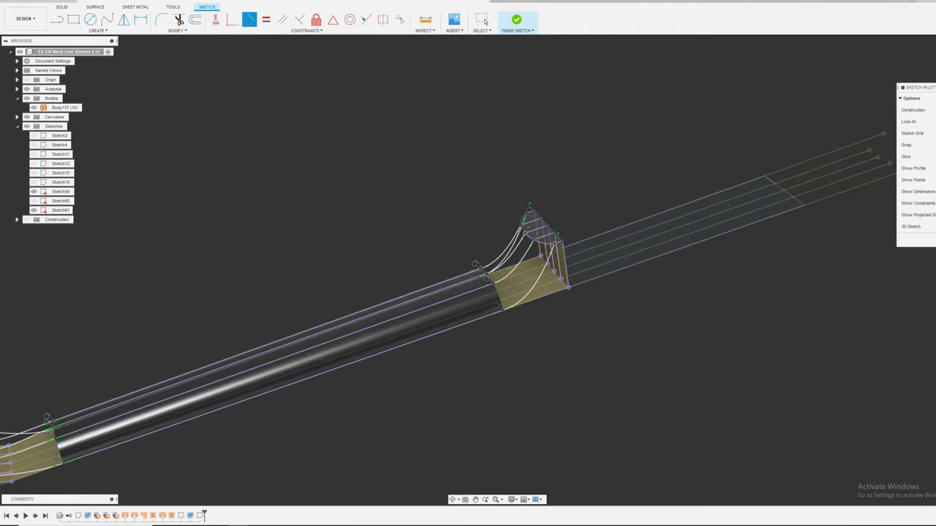
left_click(516, 22)
- Start a surface loft at the headstock transition with the five splines between neck and headstock as profiles, in order across the neck
scroll(615, 270, "down", 1)
mouse_move(692, 259)
middle_mouse_down("shift")
mouse_move(621, 295)
mouse_move(445, 308)
mouse_move(397, 152)
middle_mouse_up("shift")
left_click(95, 7)
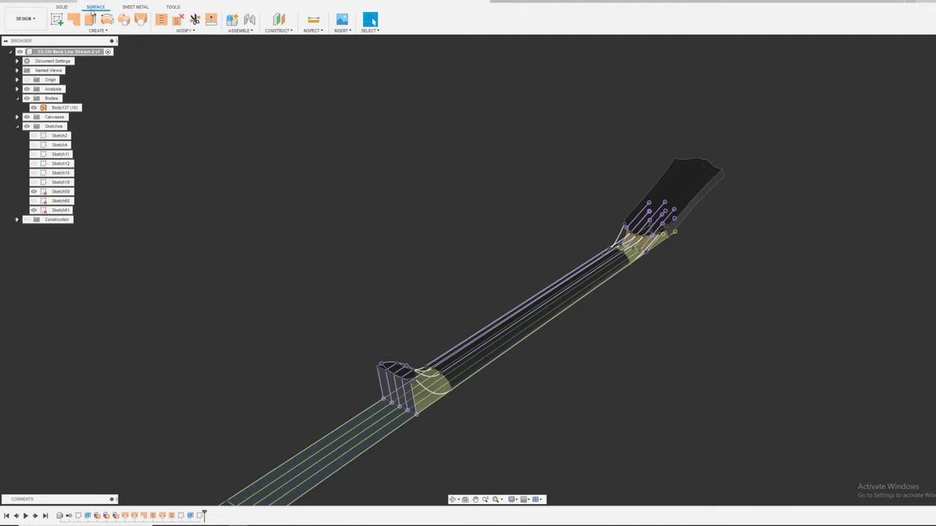
left_click(139, 20)
scroll(581, 336, "up", 4)
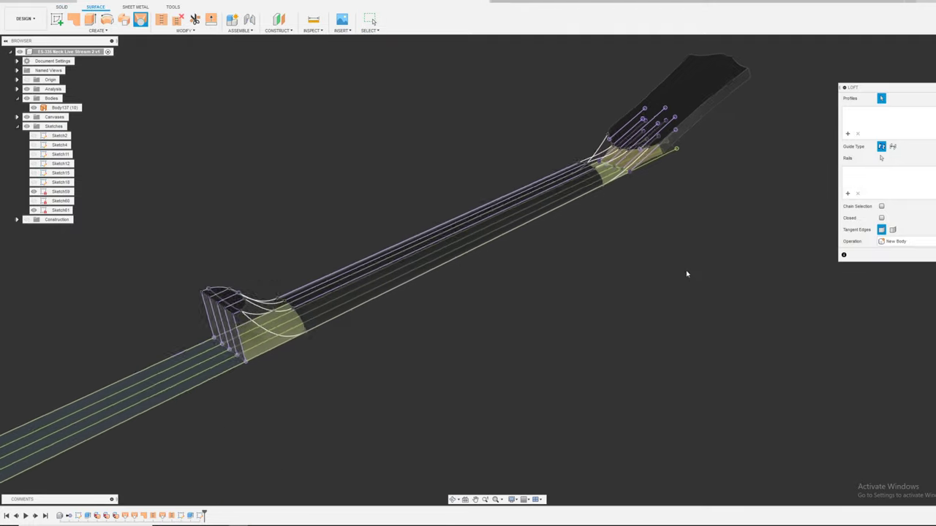
scroll(602, 229, "up", 2)
left_click(553, 202)
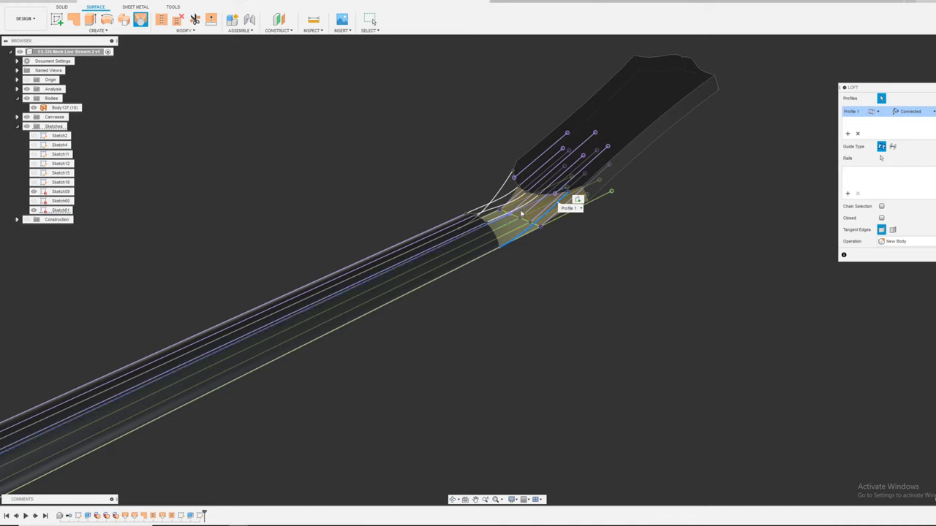
left_click(505, 208)
left_click(502, 201)
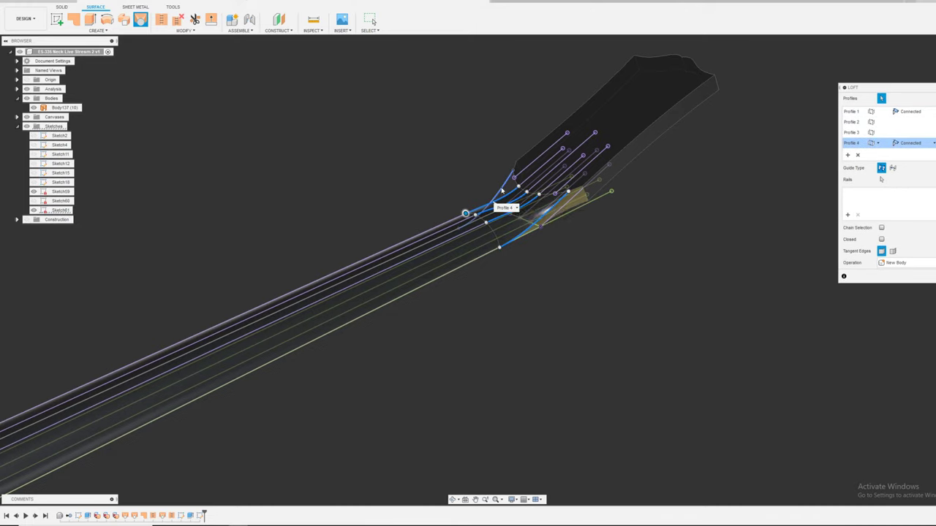
left_click(500, 192)
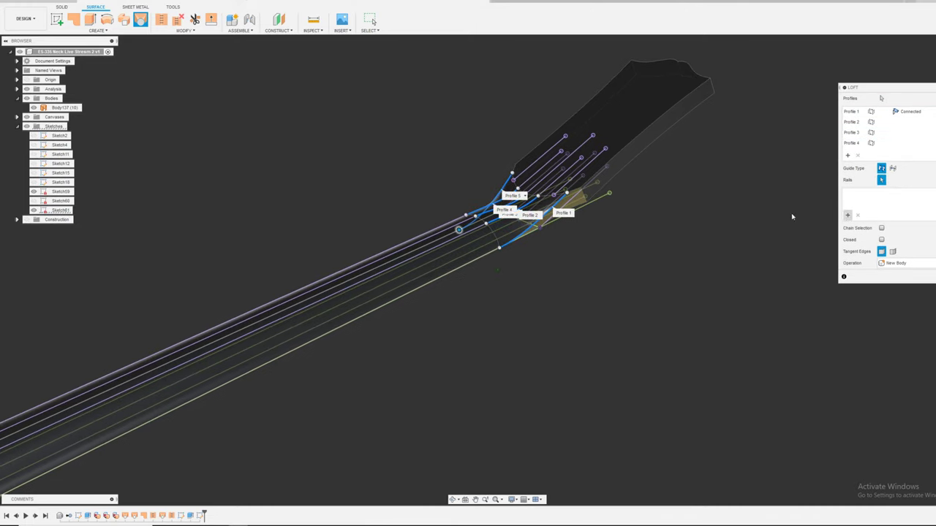
- Add the neck surface's end edge and the headstock's curved edge as the two loft rails, and create the surface as a new body
left_click(490, 234)
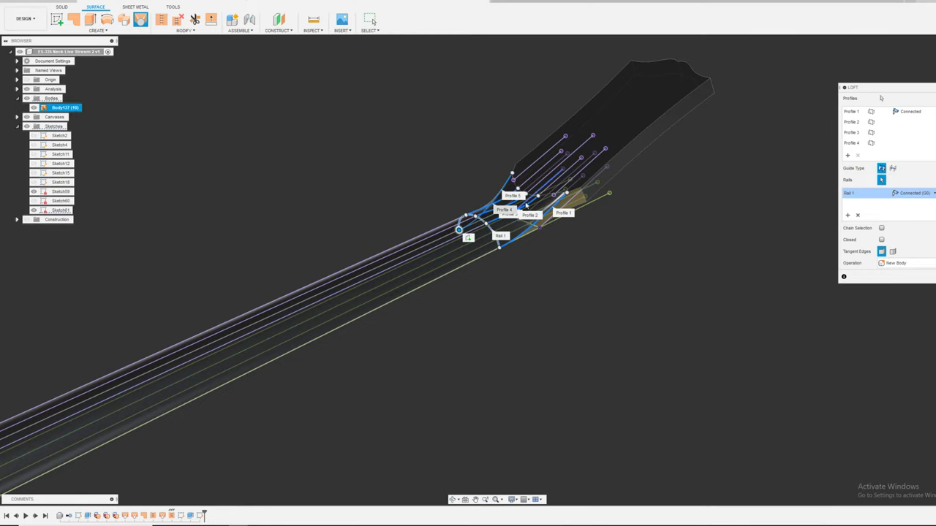
mouse_move(534, 175)
middle_mouse_down("shift")
mouse_move(533, 160)
mouse_move(523, 167)
middle_mouse_up("shift")
left_click(581, 176)
left_click(932, 277)
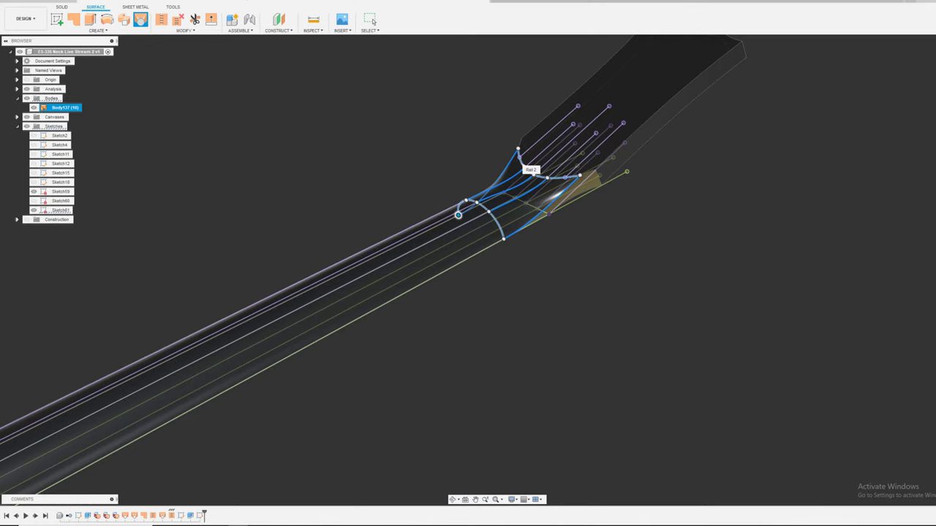
scroll(724, 313, "down", 3)
scroll(274, 182, "down", 2)
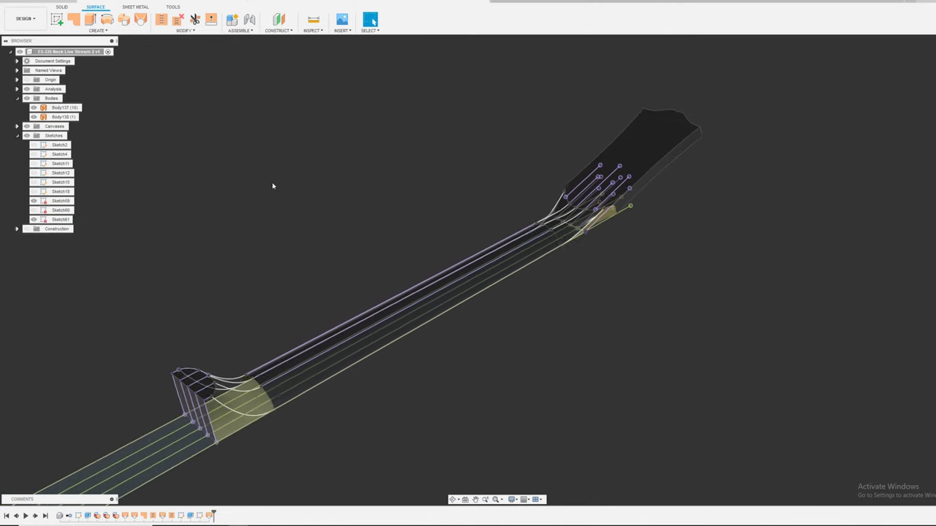
right_click(275, 181)
left_click(275, 158)
scroll(278, 395, "up", 2)
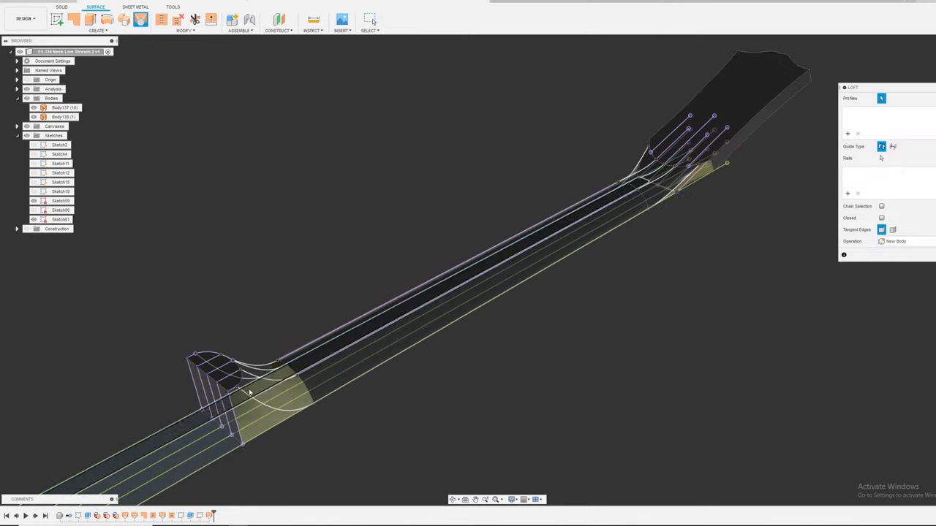
left_click(258, 378)
left_click(259, 375)
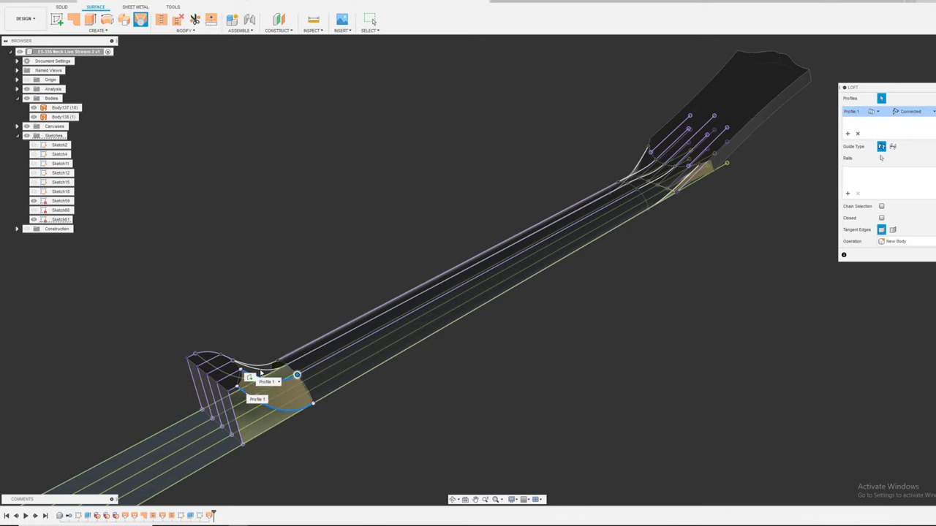
left_click(259, 374)
left_click(258, 369)
middle_click_drag(258, 369, 625, 271, "shift")
left_click(624, 297)
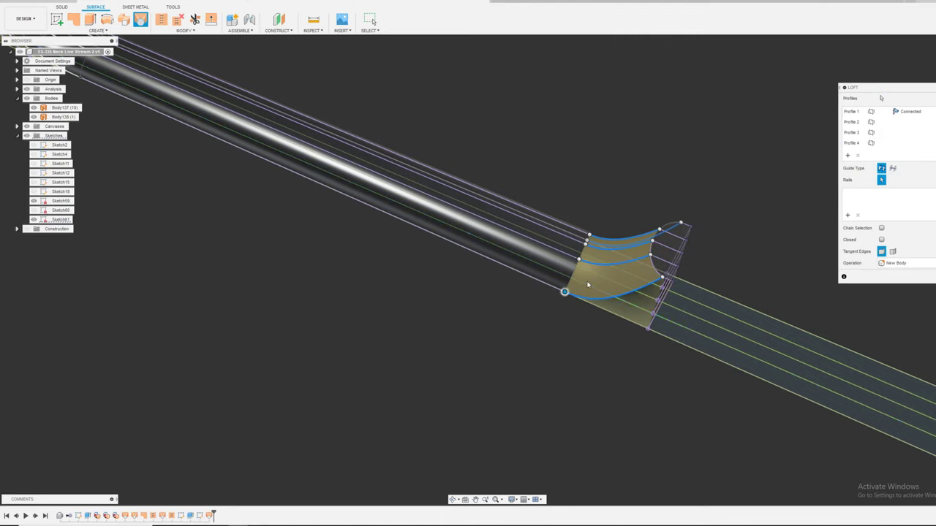
left_click(572, 277)
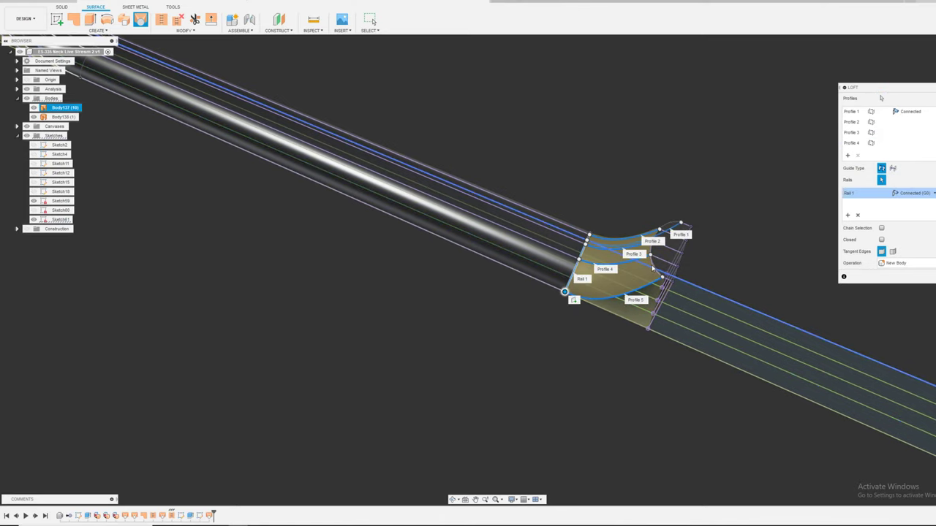
left_click(674, 279)
middle_click_drag(791, 272, 833, 269, "shift")
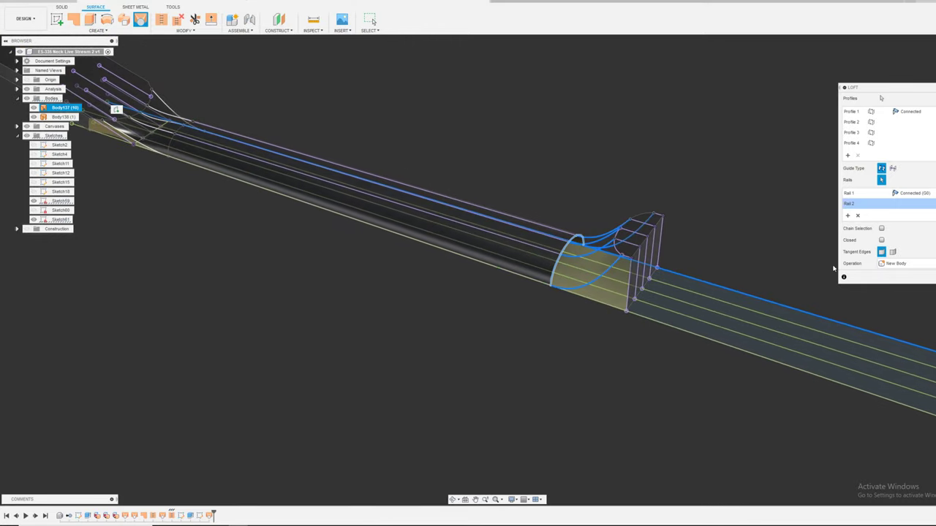
left_click(854, 145)
left_click(858, 155)
left_click(857, 155)
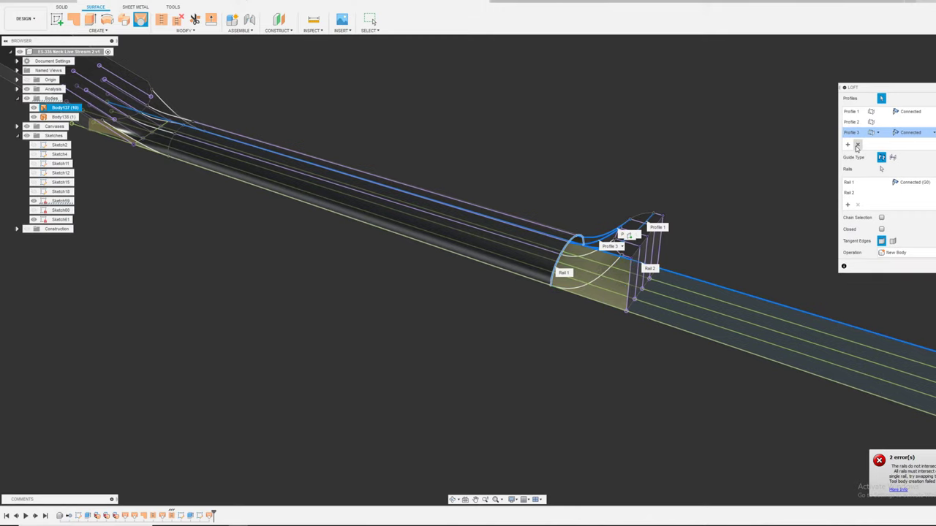
left_click(857, 145)
middle_click_drag(819, 220, 518, 315, "shift")
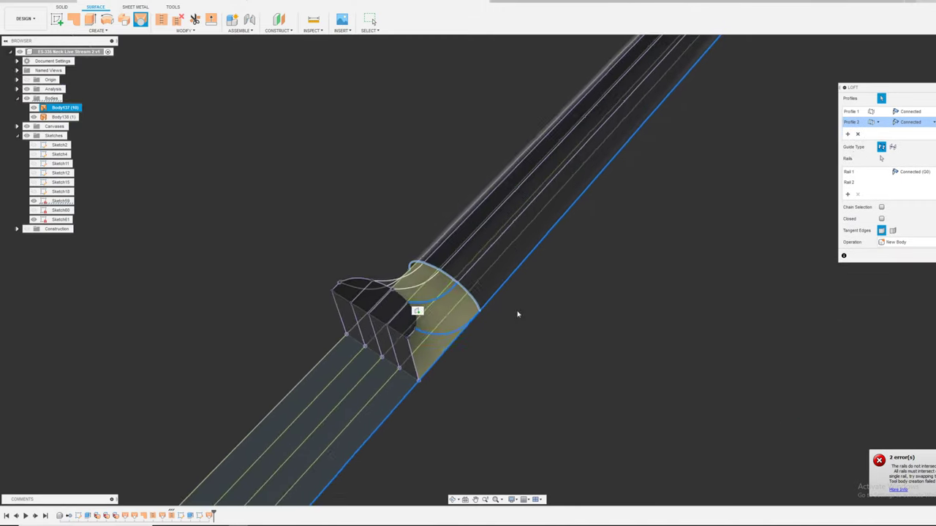
left_click(416, 285)
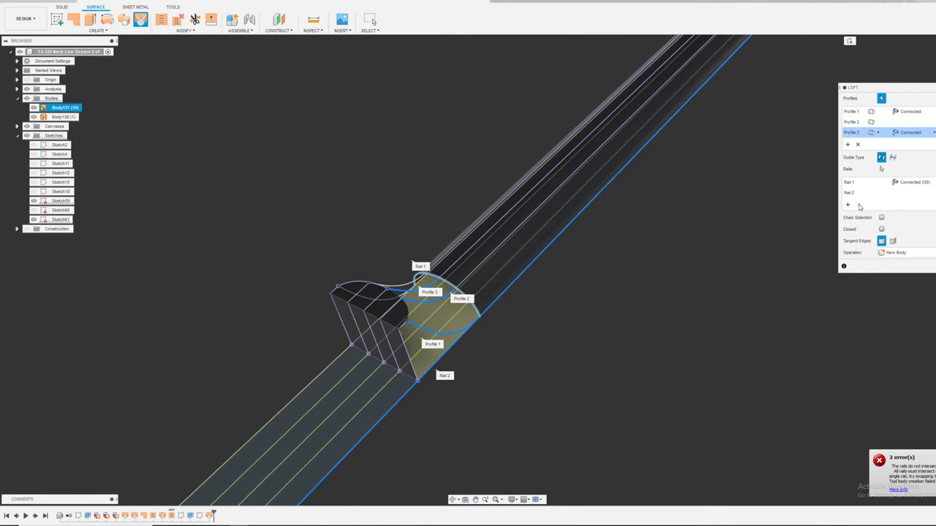
middle_click_drag(423, 283, 177, 340)
scroll(177, 340, "up", 2)
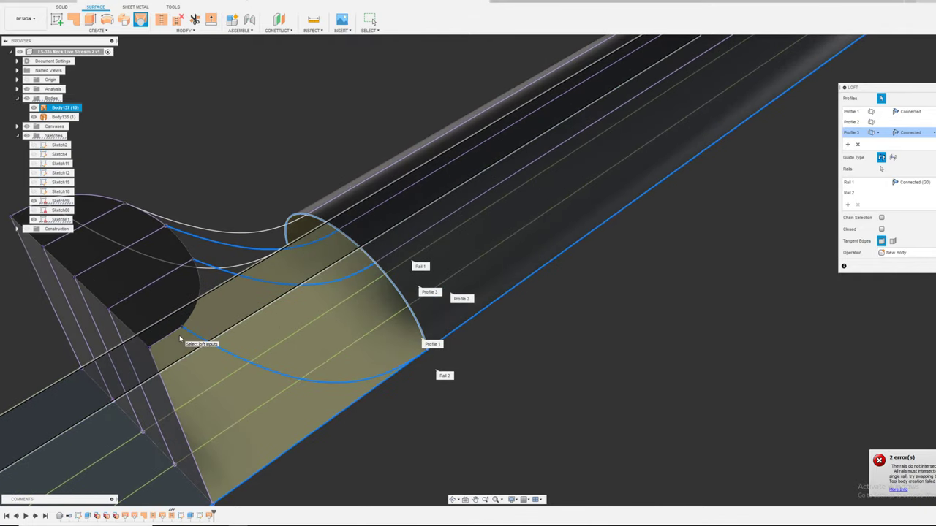
scroll(179, 338, "down", 1)
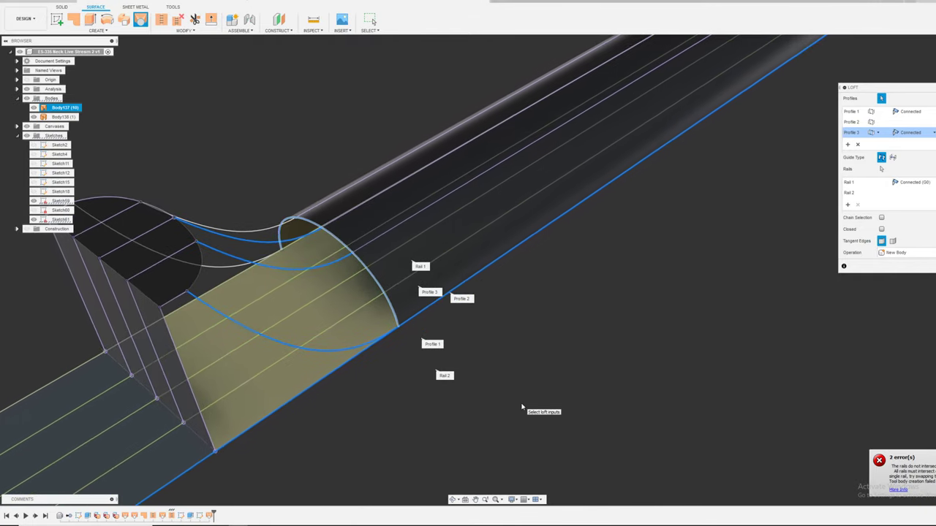
middle_click_drag(522, 407, 229, 307, "shift")
left_click(230, 307)
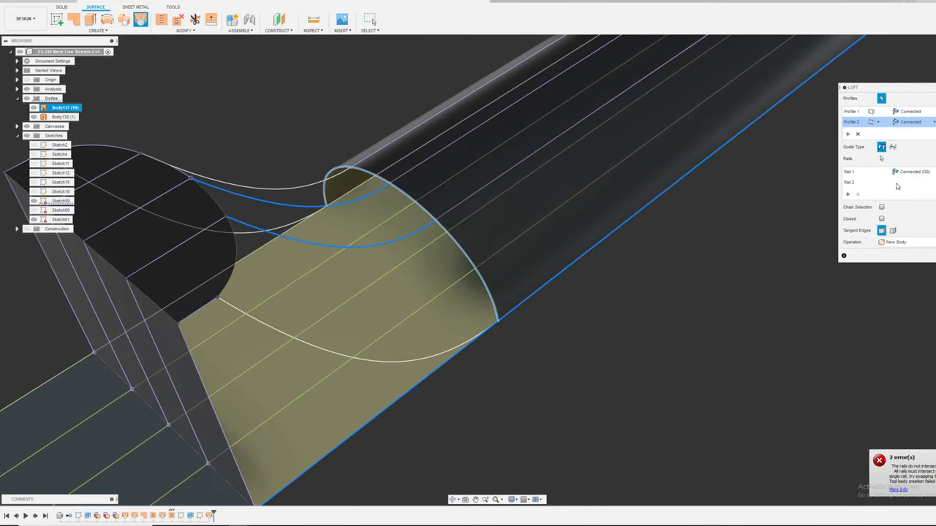
left_click(858, 134)
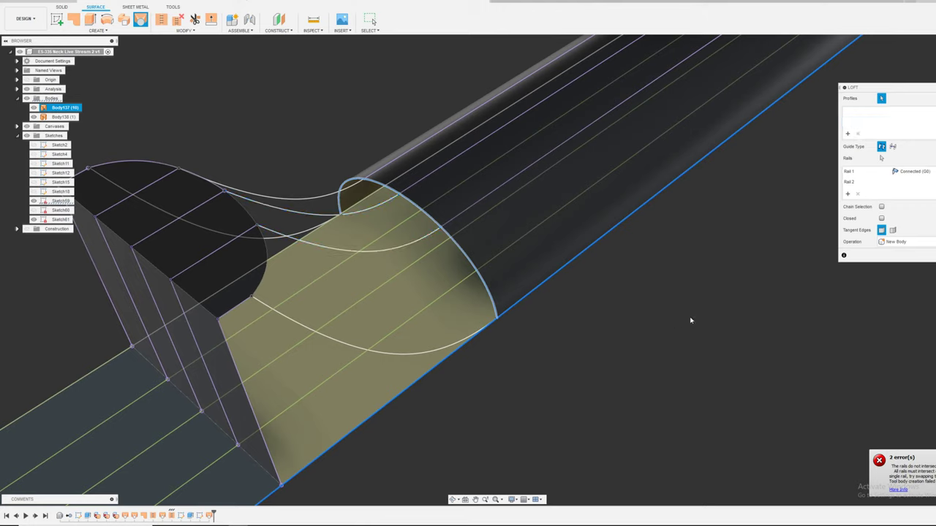
left_click(305, 313)
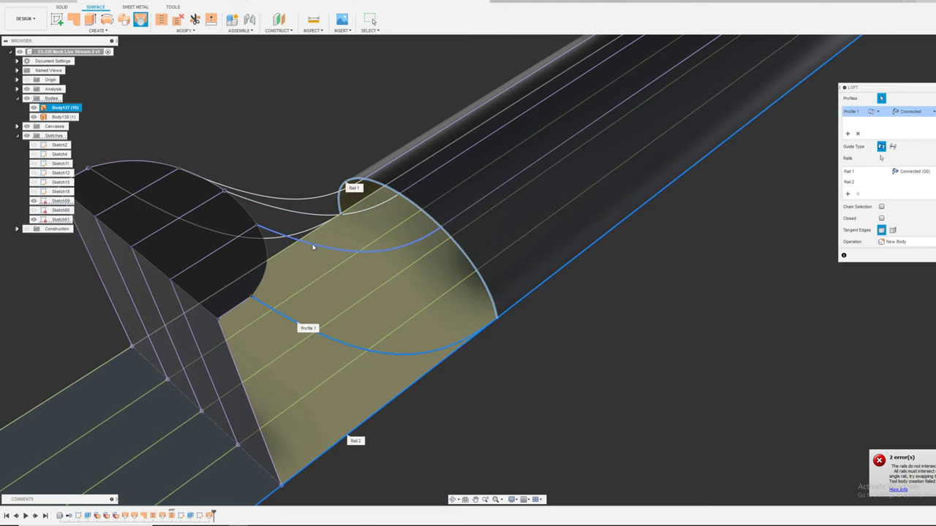
left_click(313, 246)
left_click(297, 220)
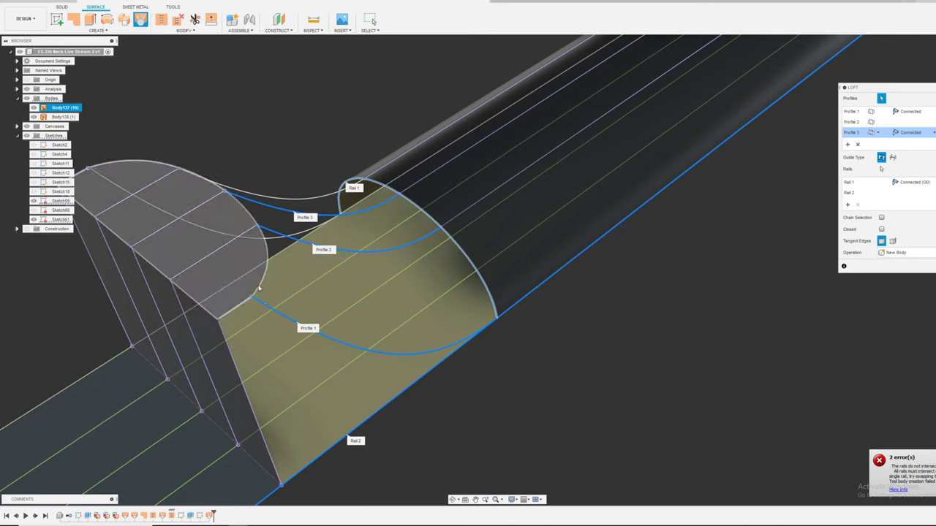
scroll(251, 307, "up", 5)
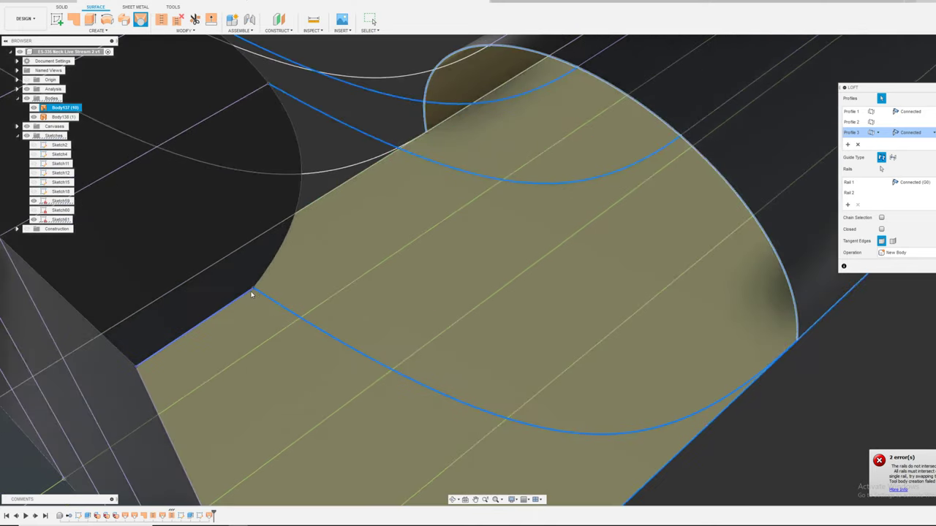
scroll(252, 294, "down", 2)
scroll(252, 293, "up", 5)
scroll(258, 289, "down", 3)
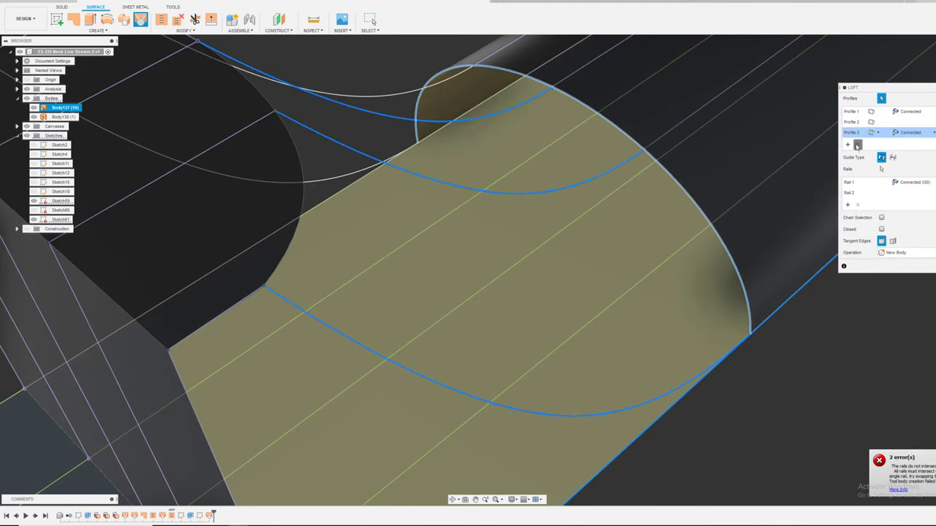
left_click(858, 145)
left_click(857, 135)
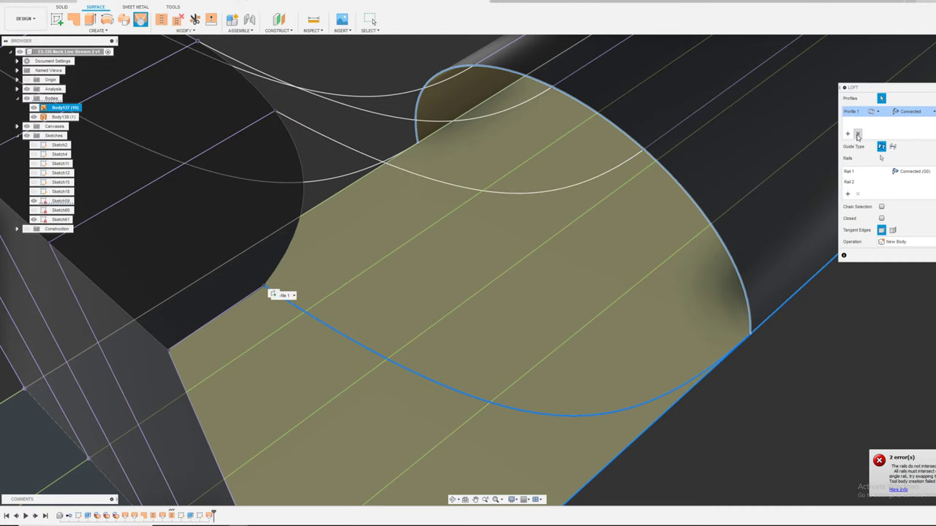
left_click(858, 136)
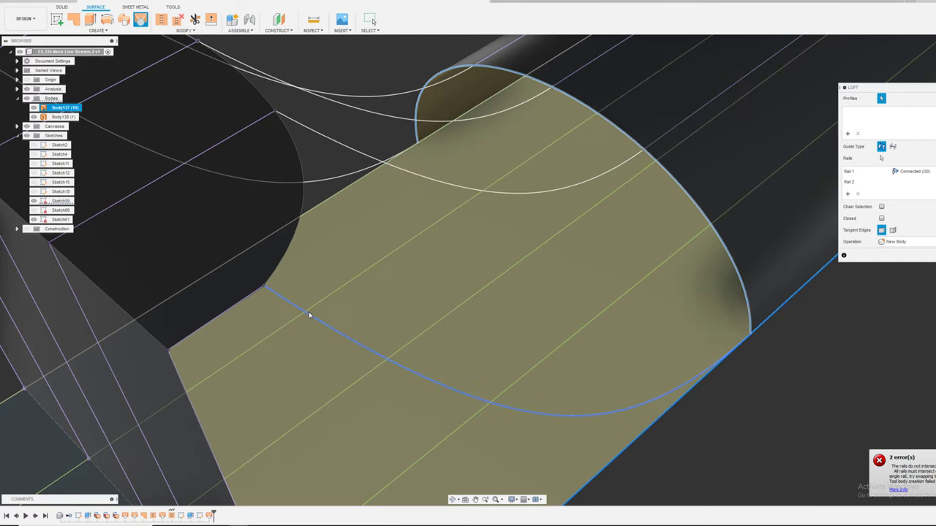
left_click(308, 313)
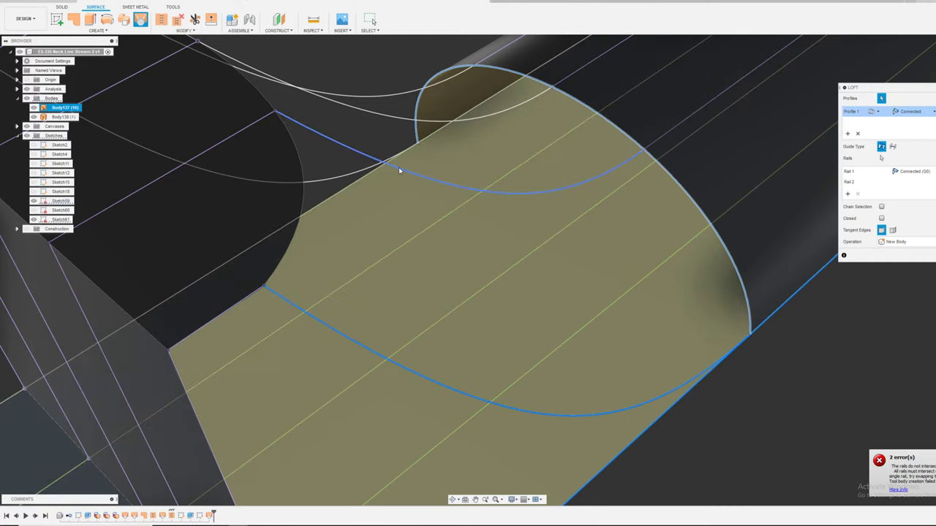
left_click(399, 169)
middle_click_drag(397, 171, 736, 249, "shift")
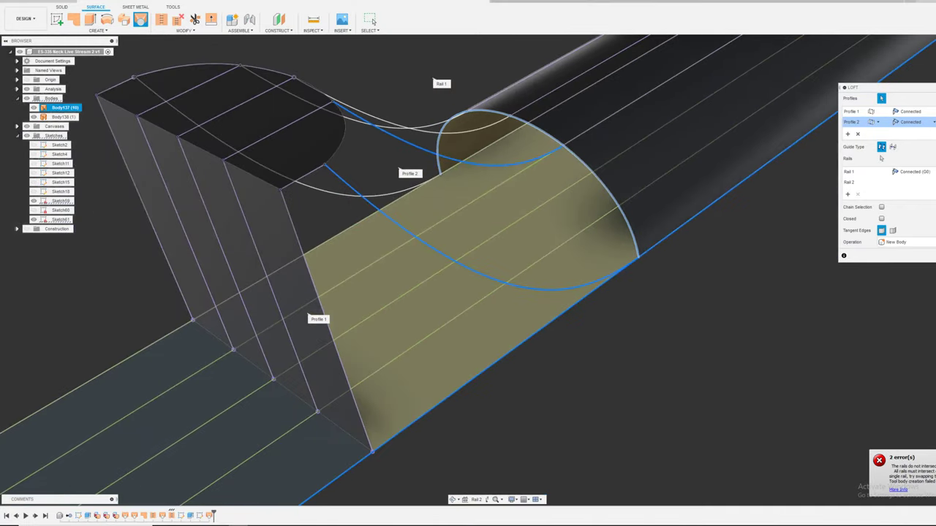
key("Escape")
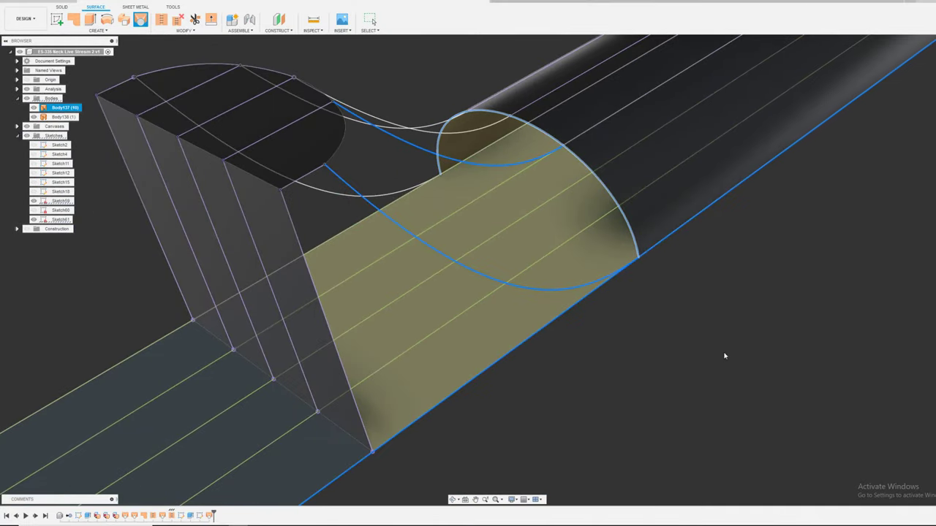
key("Escape")
- Loft a new surface body from the outermost to the middle heel spline on one side, using the heel's curved edge and the neck's end edge as rails
right_click(724, 356)
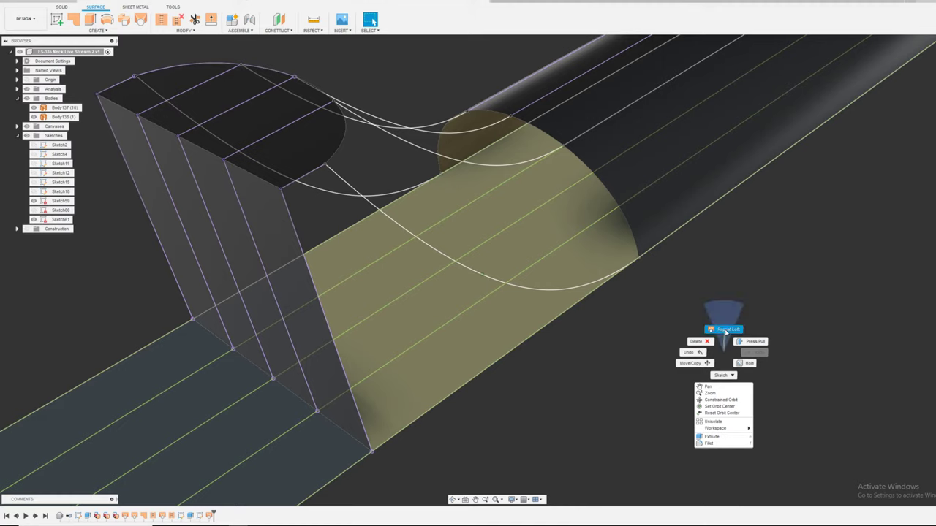
left_click(723, 321)
left_click(440, 251)
left_click(448, 158)
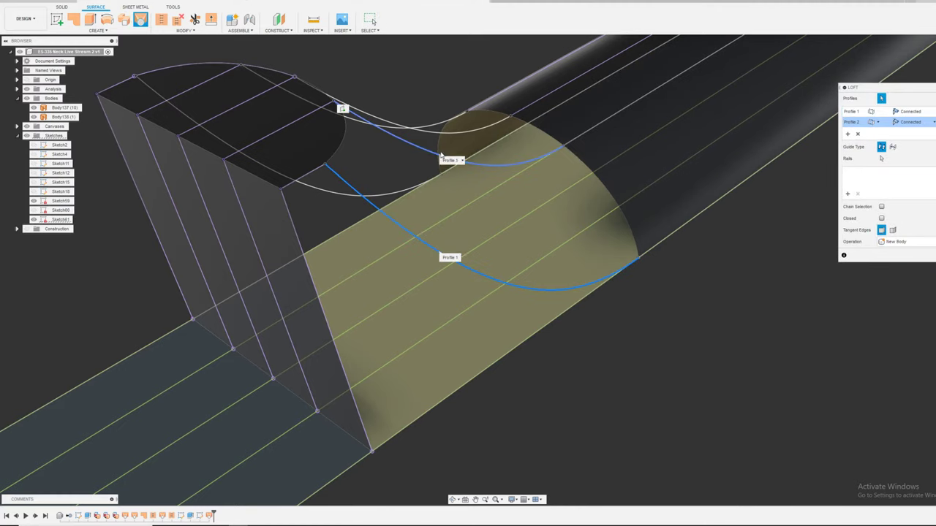
left_click(432, 134)
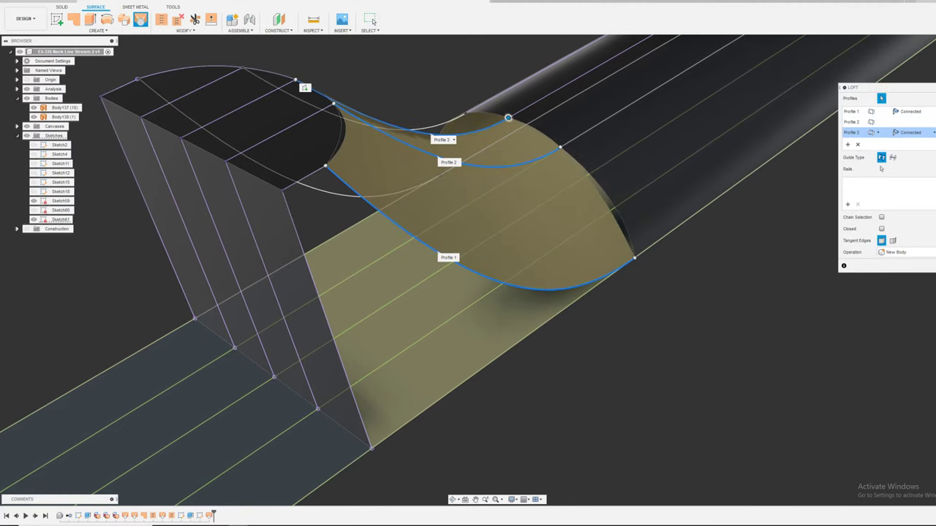
left_click(847, 204)
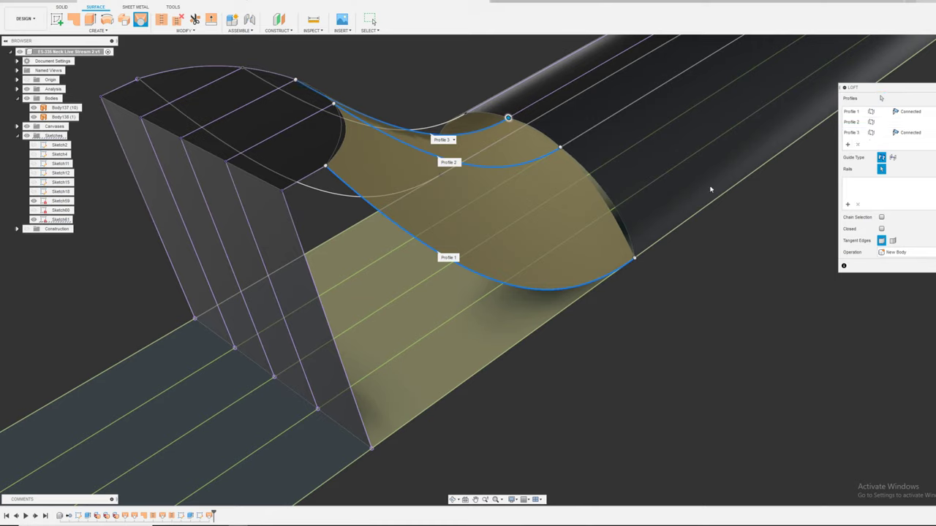
left_click(340, 150)
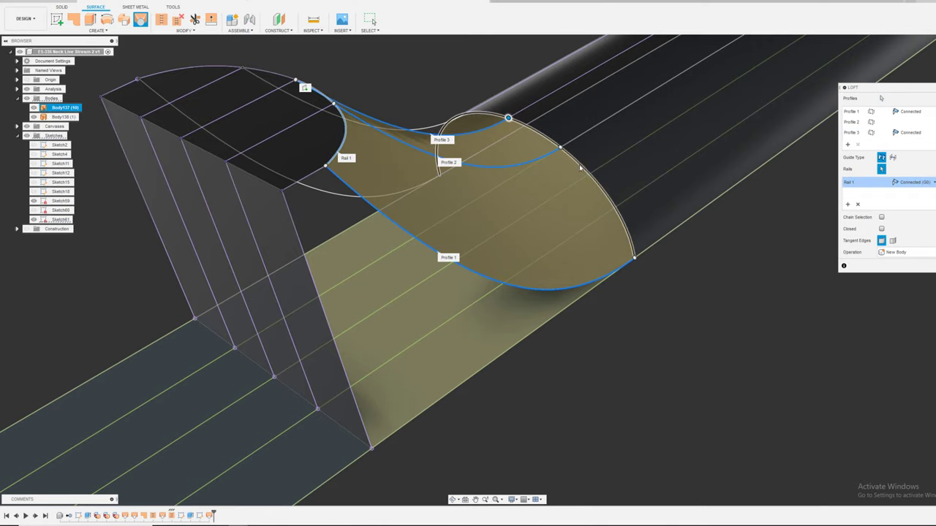
left_click(598, 170)
key("Return")
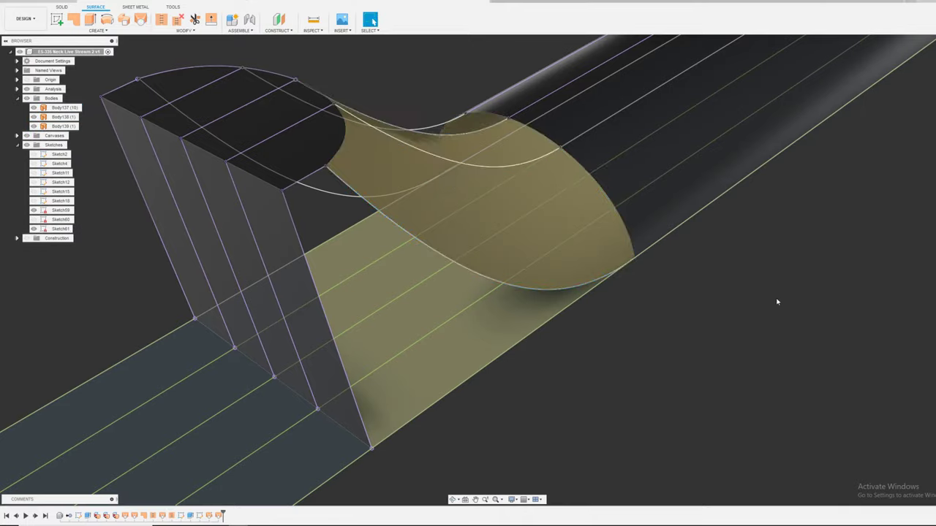
- Loft the other half of the heel transition from the middle to the opposite outermost spline, with the heel and neck end edges as rails
middle_click_drag(777, 299, 551, 406, "shift")
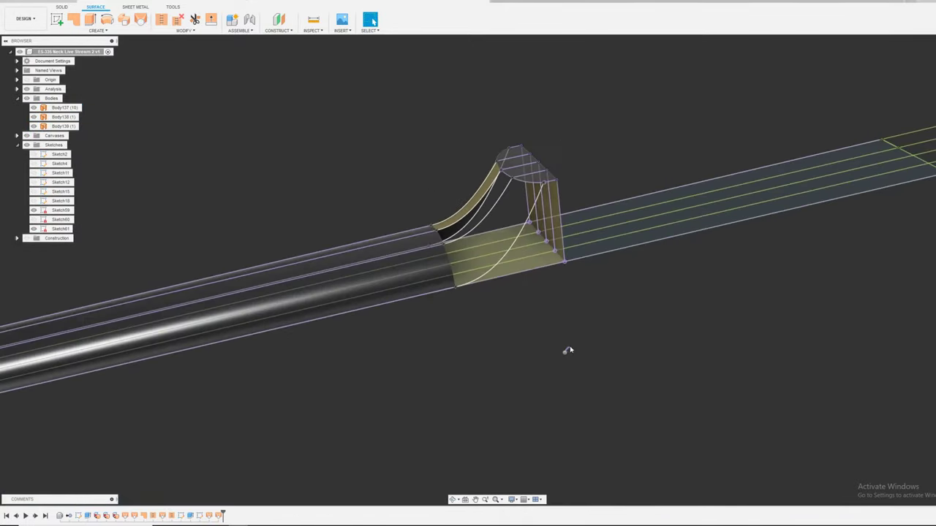
right_click(569, 351)
left_click(552, 328)
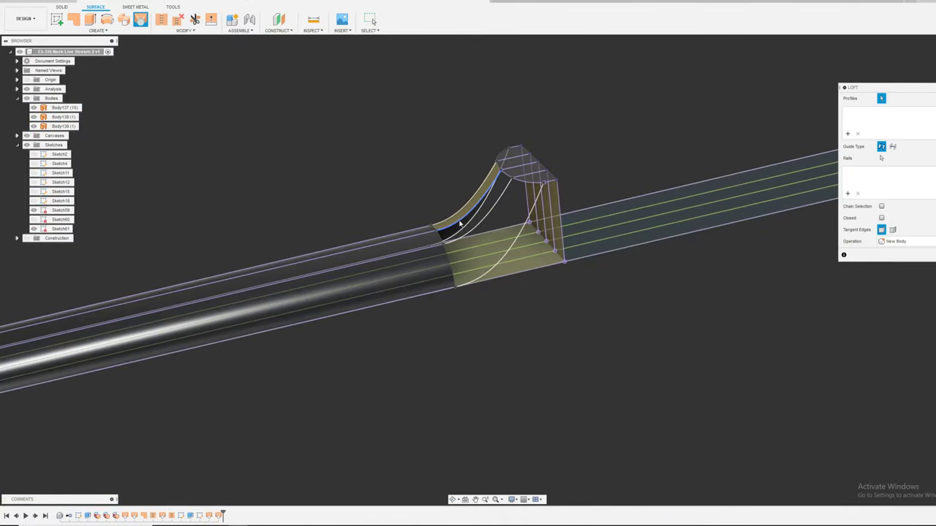
left_click(460, 224)
middle_click_drag(541, 205, 506, 188, "shift")
left_click(503, 189)
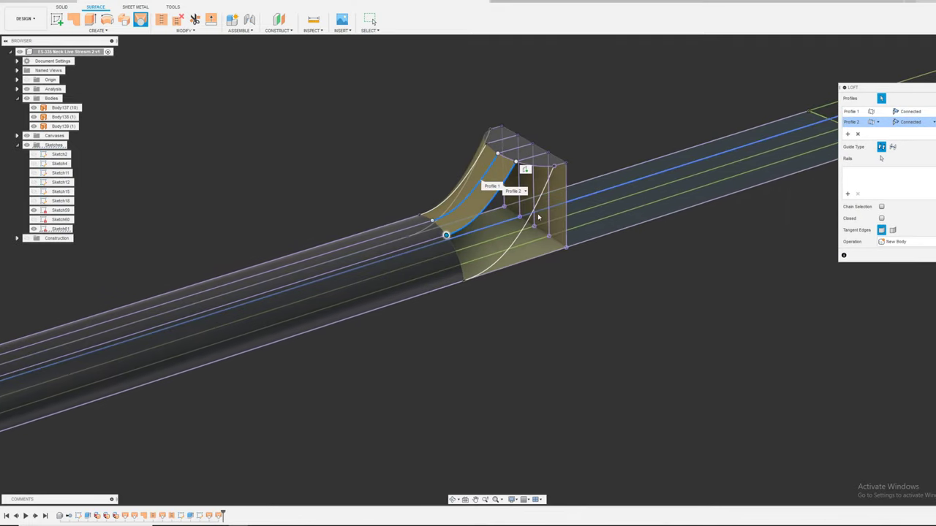
left_click(539, 216)
left_click(848, 204)
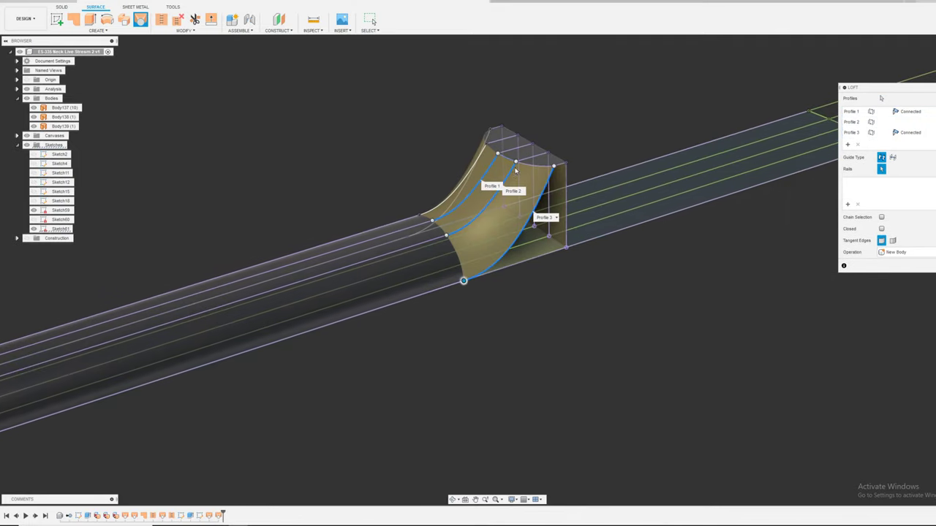
left_click(531, 168)
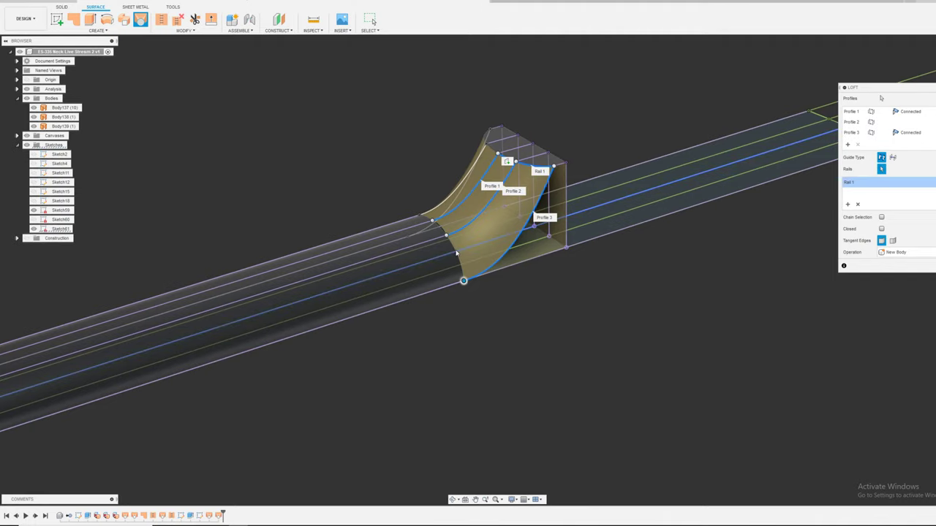
left_click(458, 251)
key("Return")
scroll(739, 311, "down", 5)
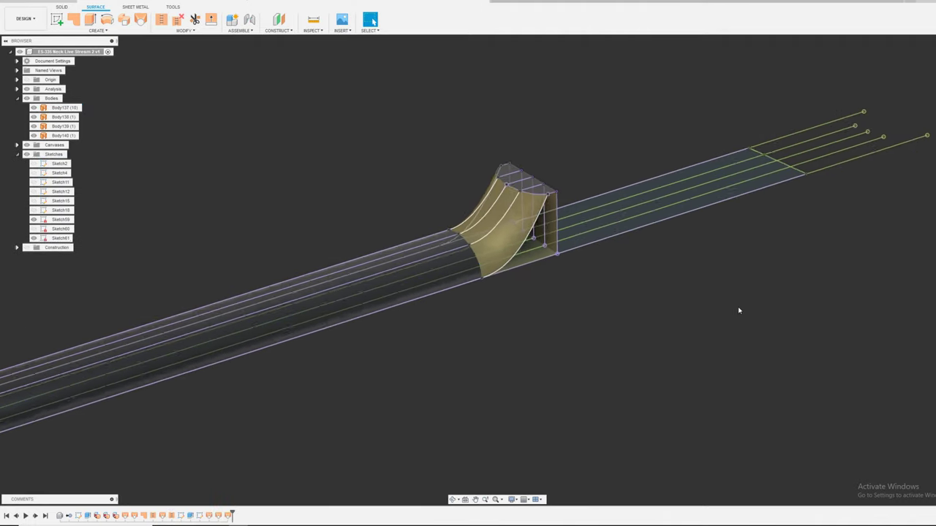
- Hide all sketches and stitch Body137, Body138, Body139 and Body140 together
left_click(27, 154)
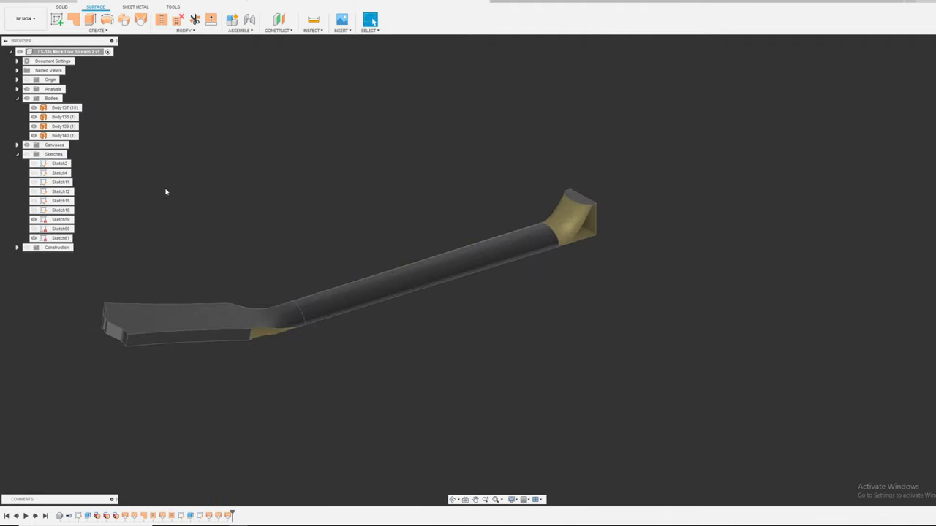
scroll(286, 167, "up", 3)
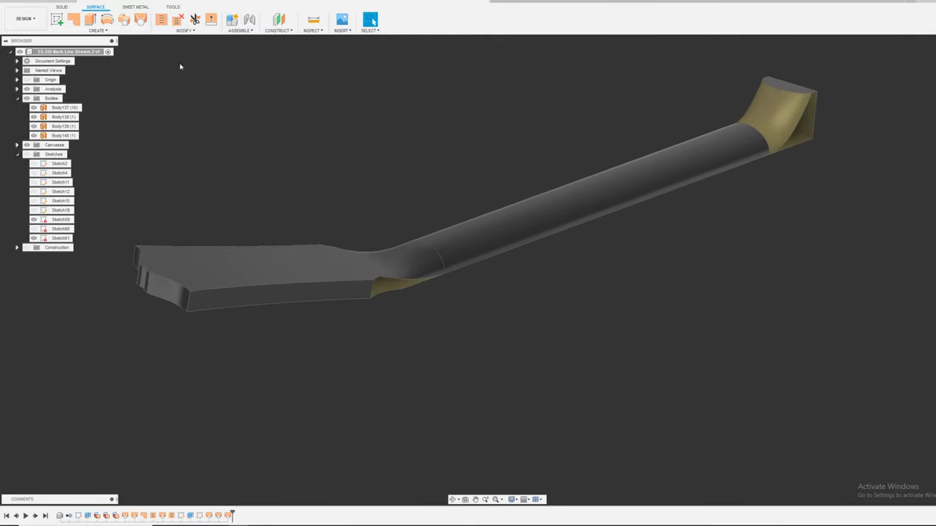
left_click(160, 19)
left_click(65, 107)
left_click(64, 117)
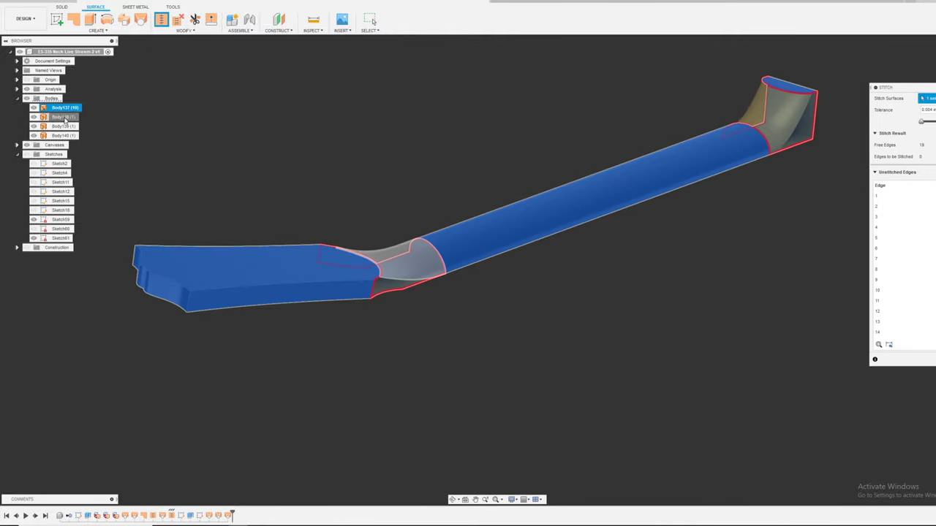
left_click(64, 126)
left_click(64, 136)
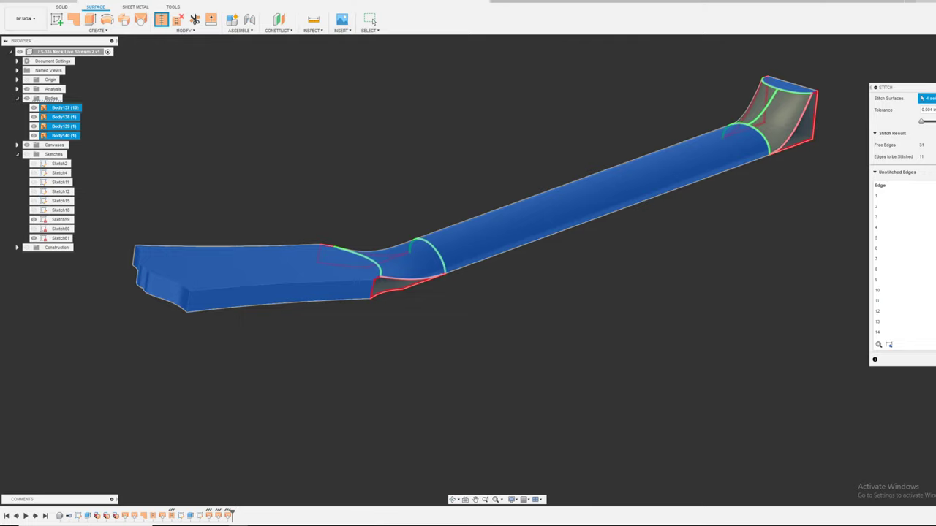
left_click(370, 20)
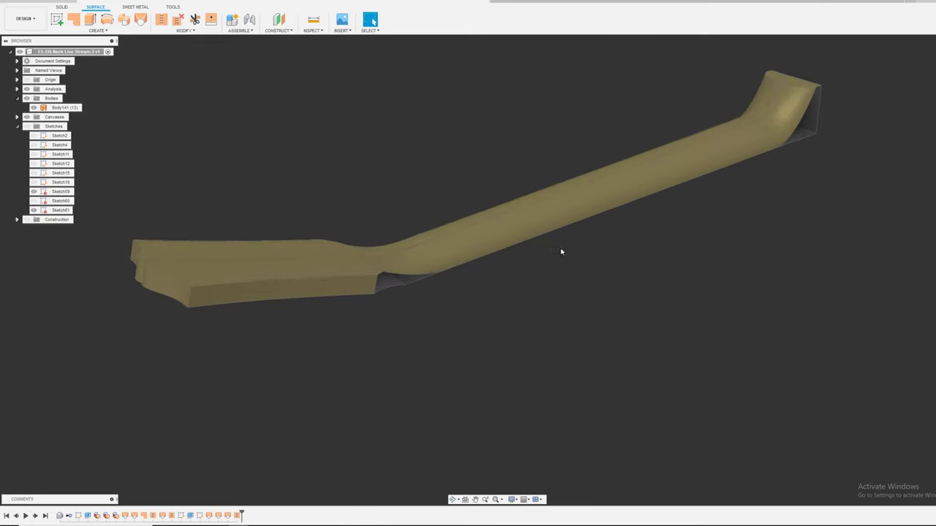
- Patch the open side boundaries at the headstock transition and at the heel on one side of the neck
left_click(73, 19)
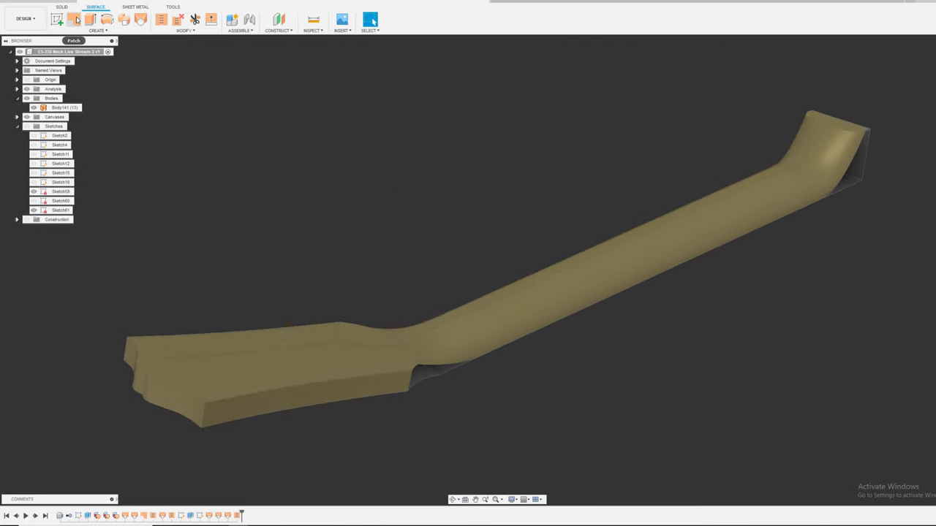
left_click(425, 369)
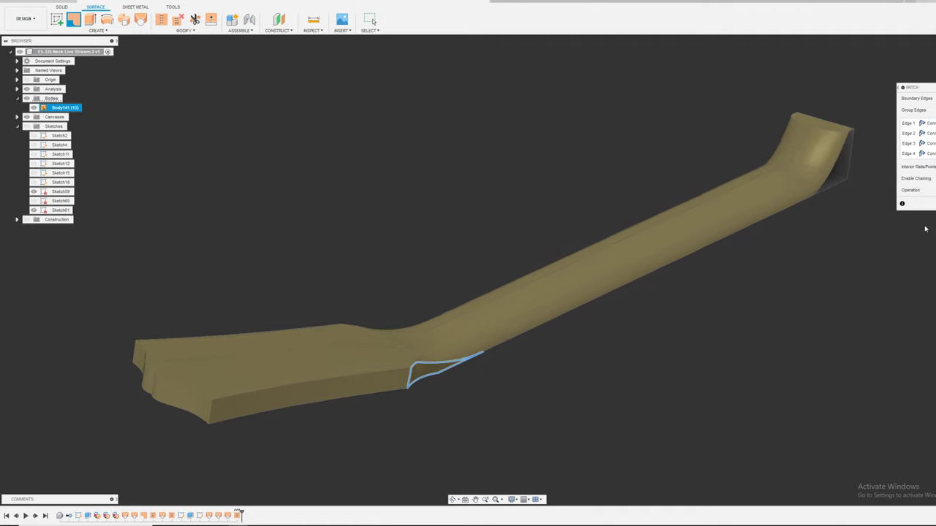
key("Return")
right_click(896, 248)
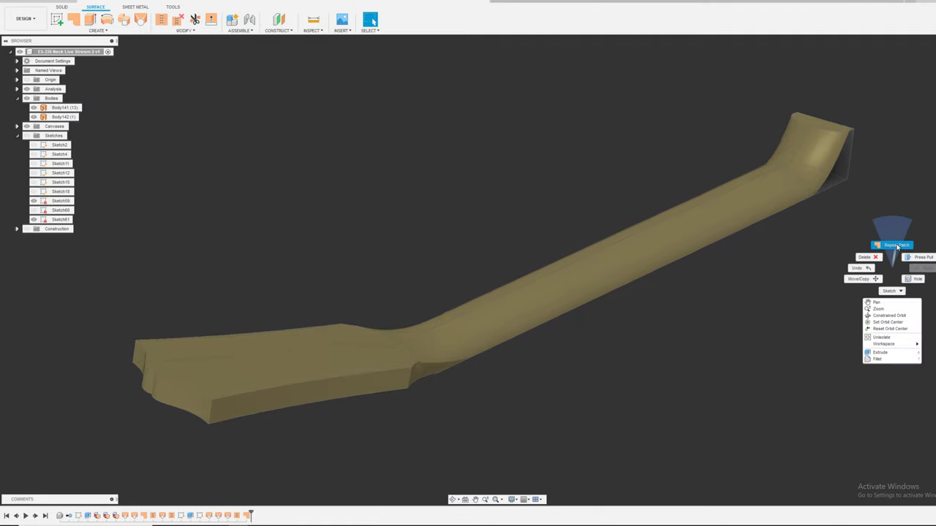
left_click(894, 219)
left_click(830, 188)
key("Return")
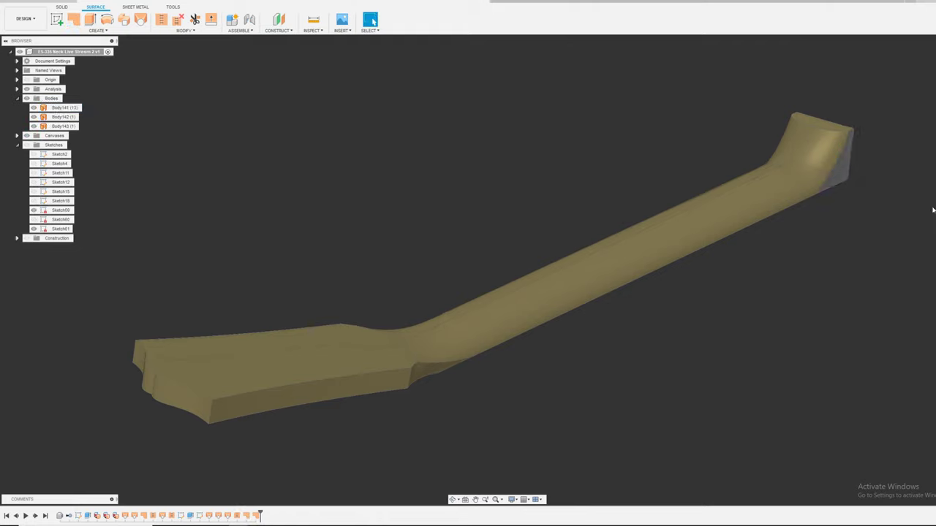
- Patch the matching openings at the headstock transition and at the heel on the opposite side of the neck
middle_click_drag(931, 209, 648, 332, "shift")
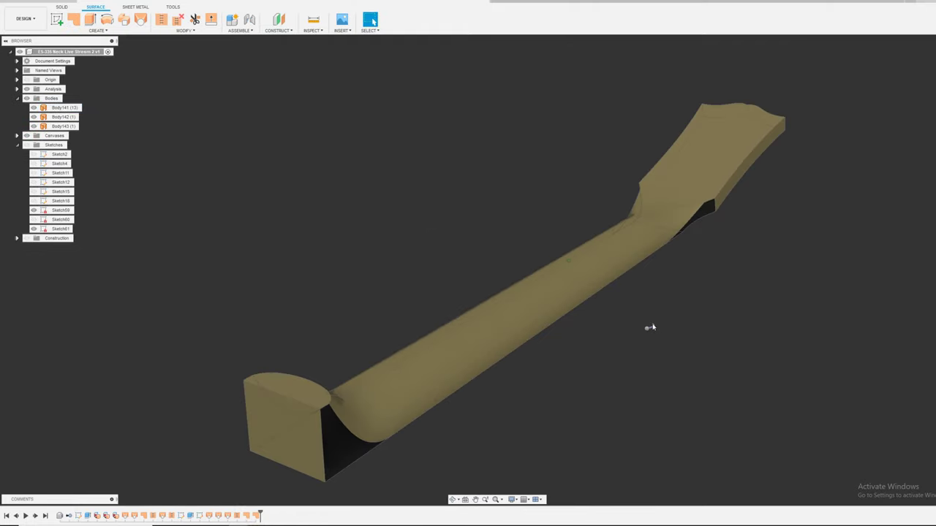
right_click(647, 328)
left_click(650, 308)
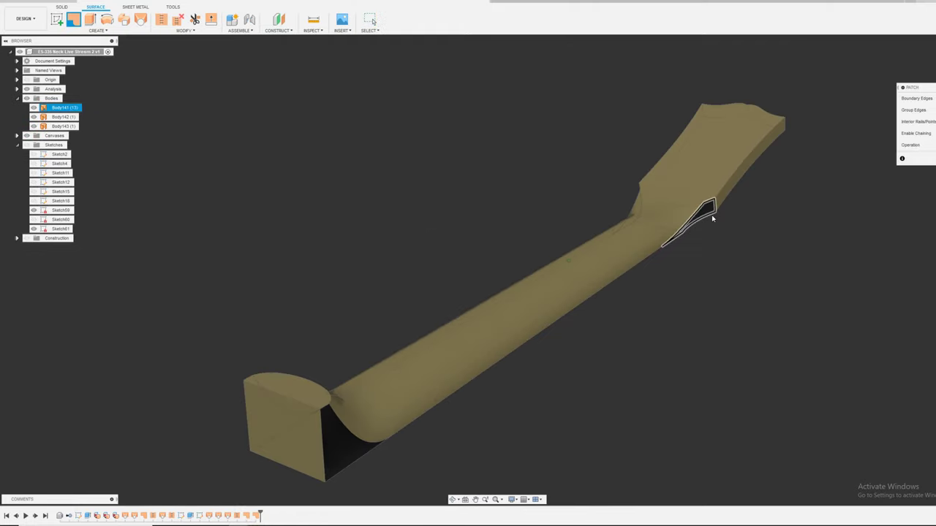
left_click(712, 213)
key("Return")
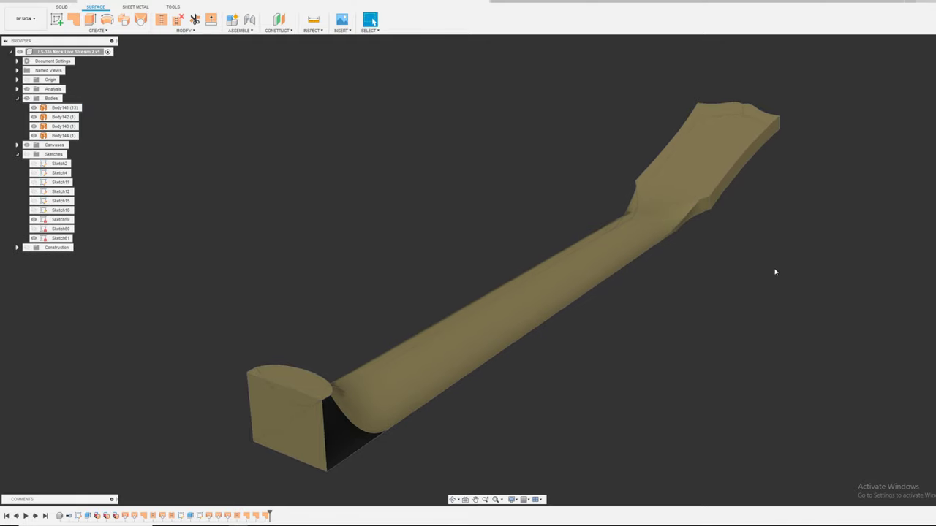
middle_click_drag(775, 270, 763, 292, "shift")
right_click(763, 292)
left_click(767, 269)
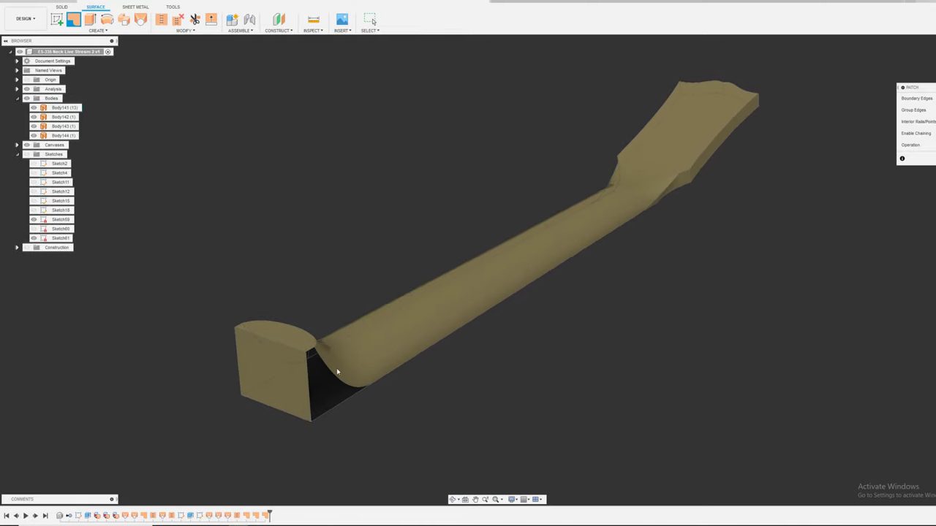
left_click(330, 371)
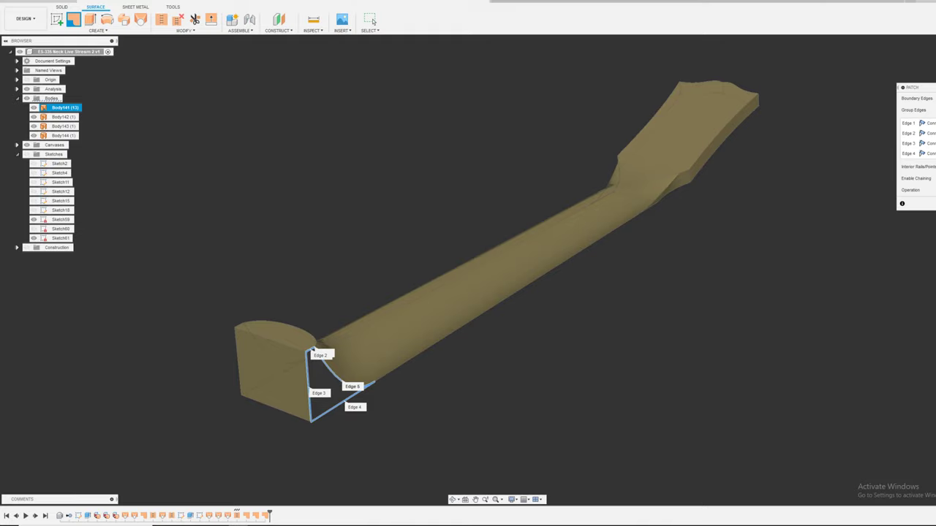
key("Return")
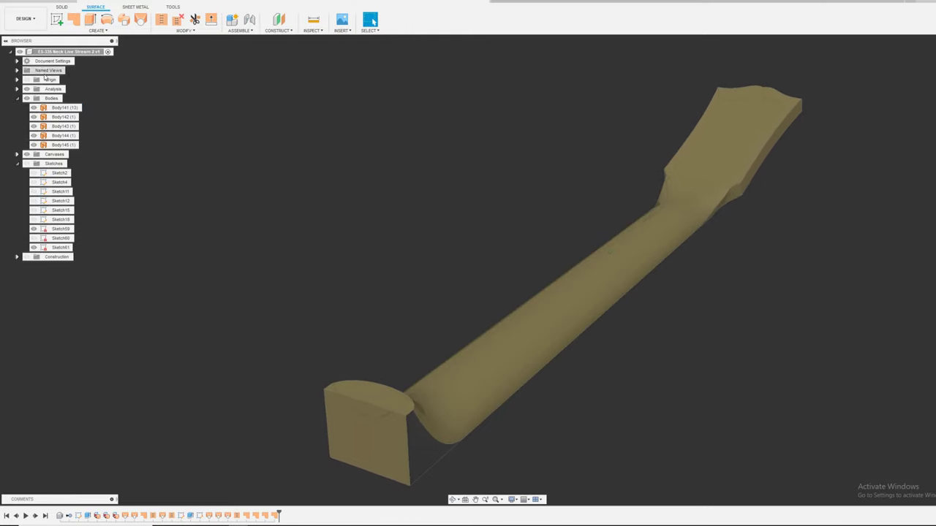
- Run a section analysis from the origin plane across the neck and move the cut through the heel to examine the inside of the model
middle_click_drag(317, 113, 307, 114, "shift")
left_click(313, 30)
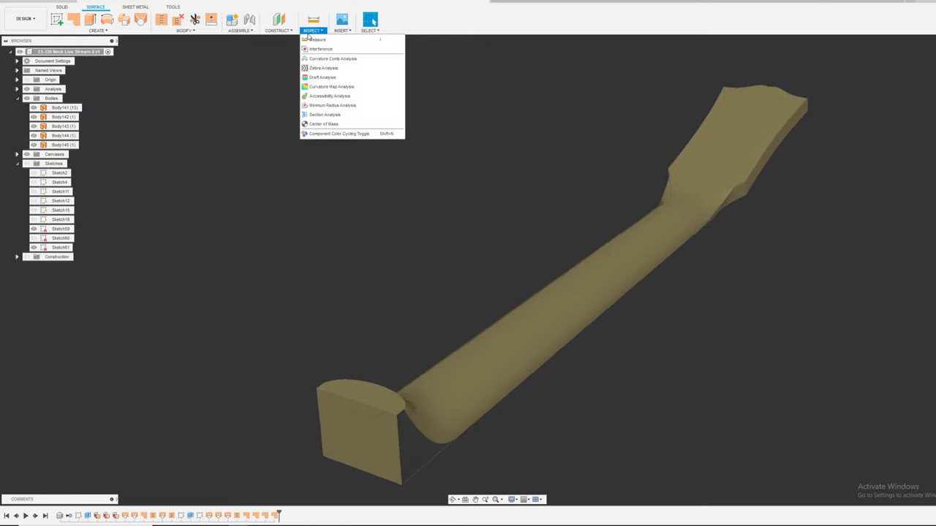
left_click(326, 114)
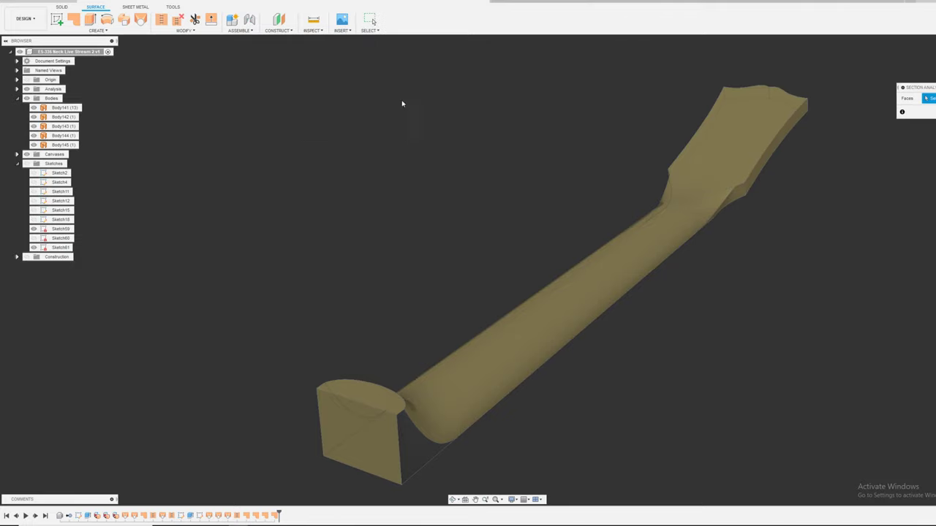
left_click(370, 20)
left_click(313, 30)
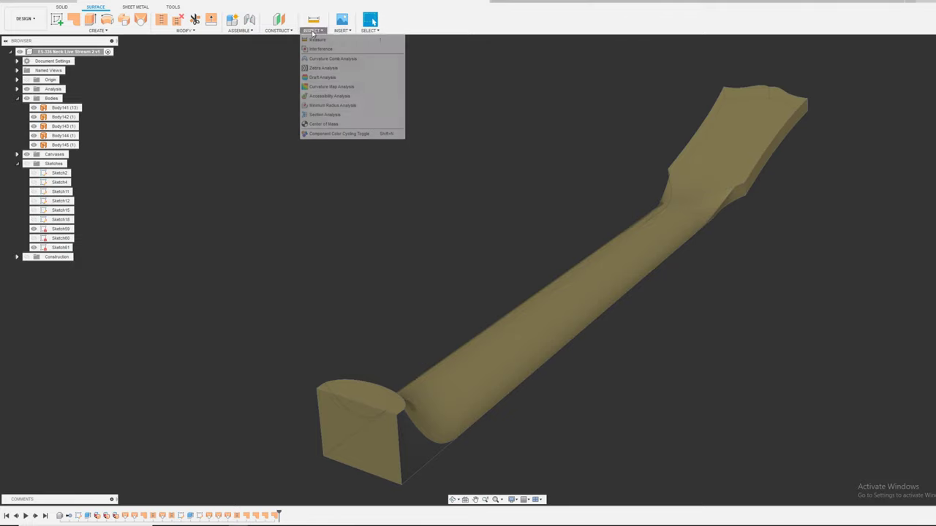
left_click(333, 115)
scroll(375, 121, "down", 5)
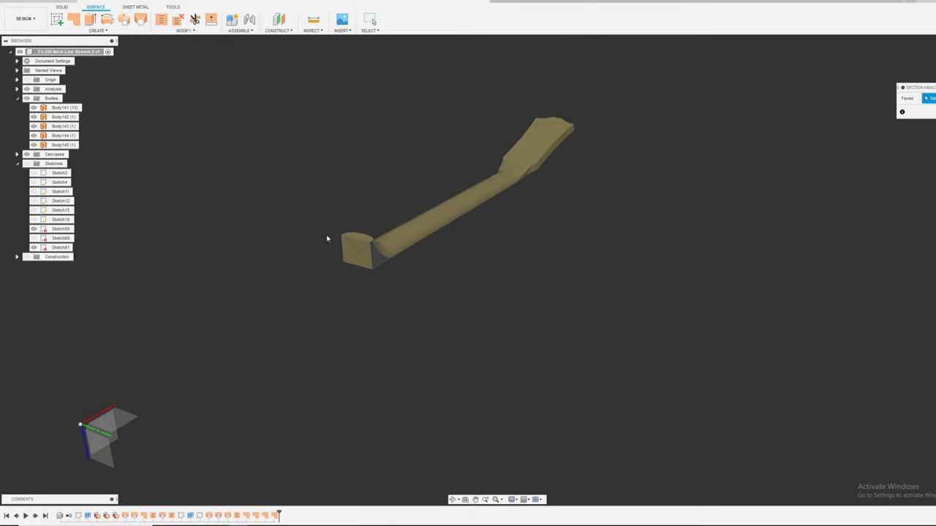
left_click(101, 449)
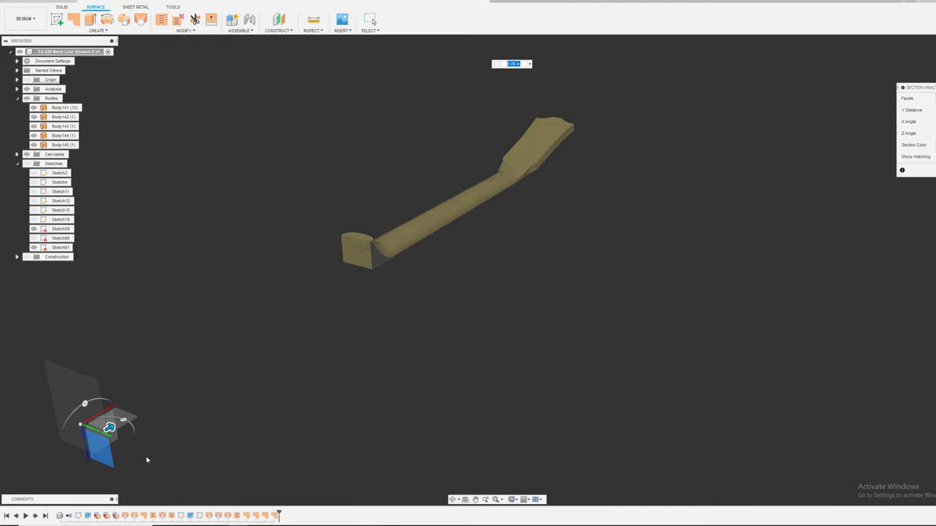
left_click_drag(108, 427, 397, 255)
scroll(353, 232, "up", 3)
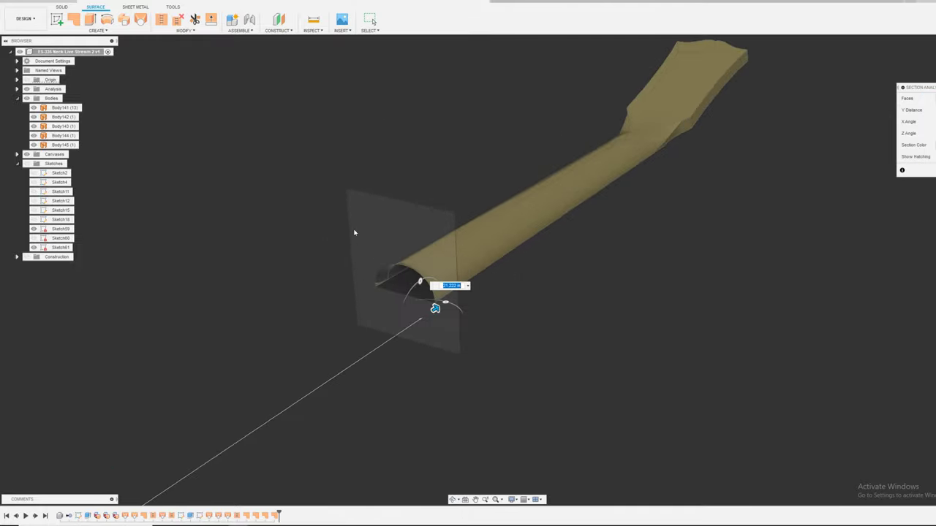
left_click_drag(427, 314, 344, 368)
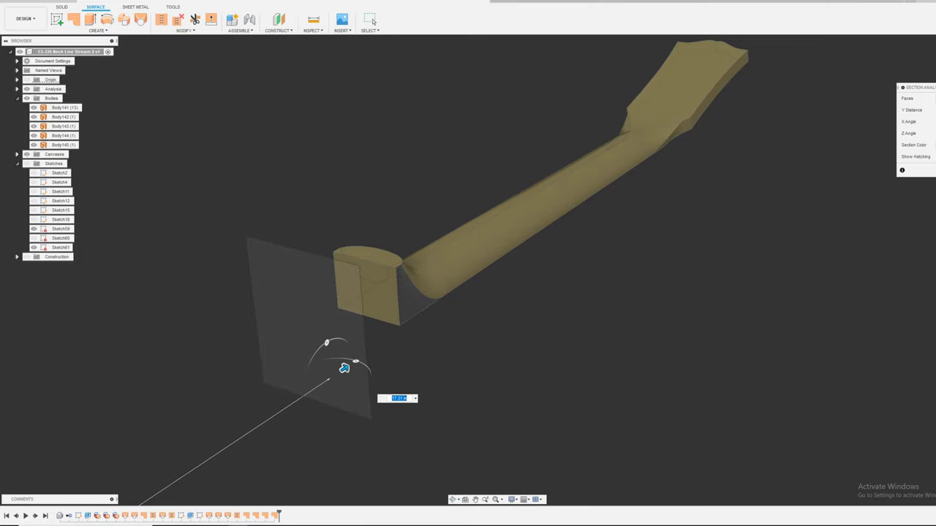
key("Return")
- Stitch Body141, Body142, Body143, Body144 and Body145 together and select the resulting neck body
left_click(65, 108)
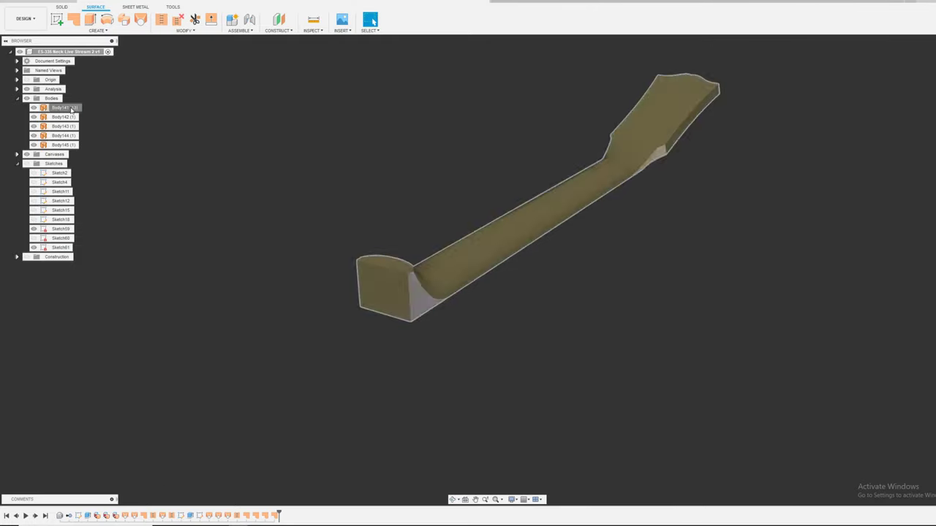
left_click(65, 117, "shift")
left_click(65, 126, "shift")
left_click(64, 136, "shift")
left_click(64, 145, "shift")
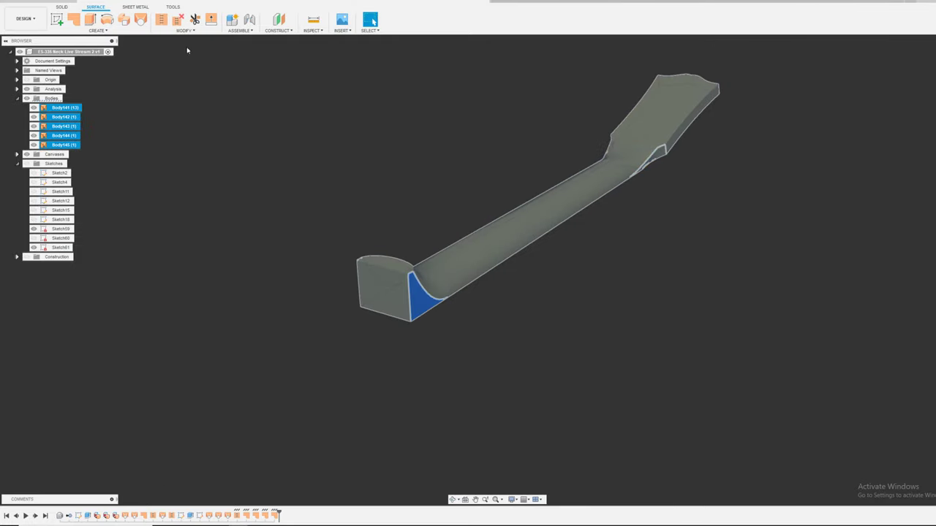
left_click(161, 19)
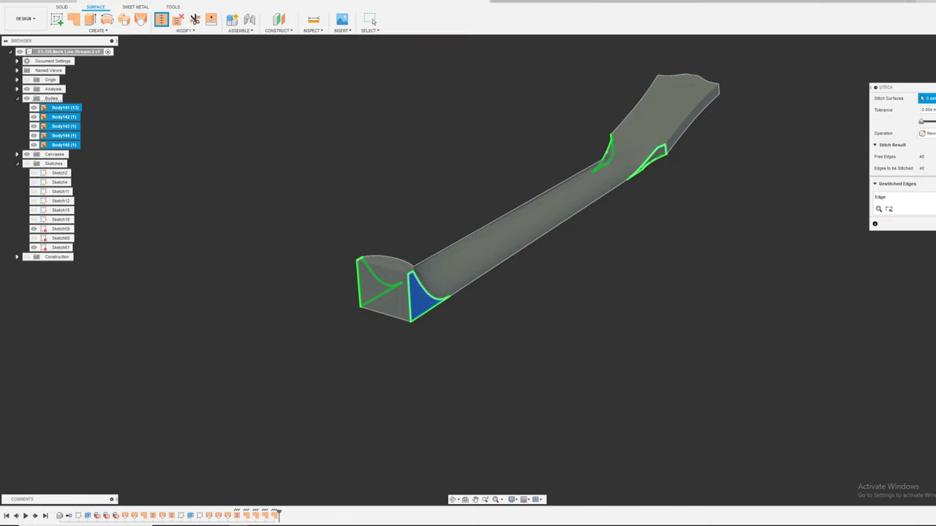
left_click(372, 21)
left_click(60, 107)
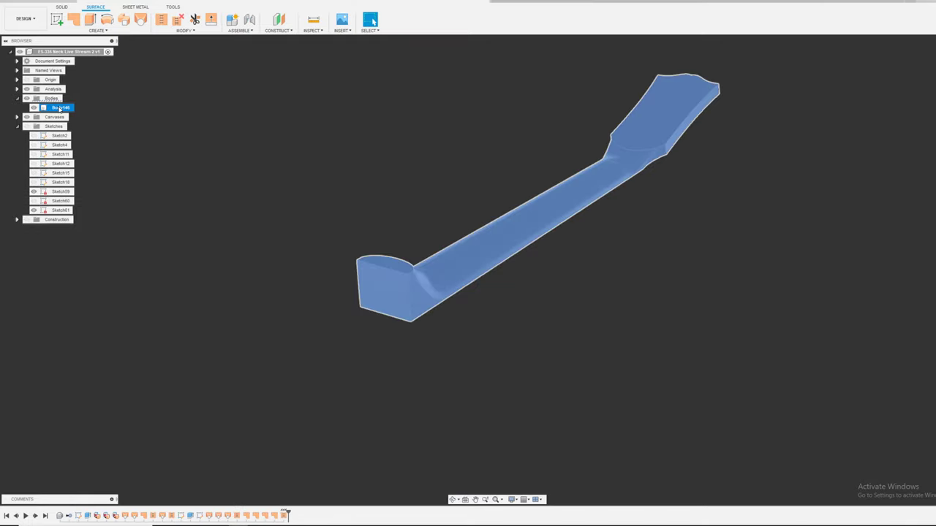
- Examine the stitched neck from several angles, focusing on the transition between the neck shaft and the headstock
left_click(350, 220)
key("F6")
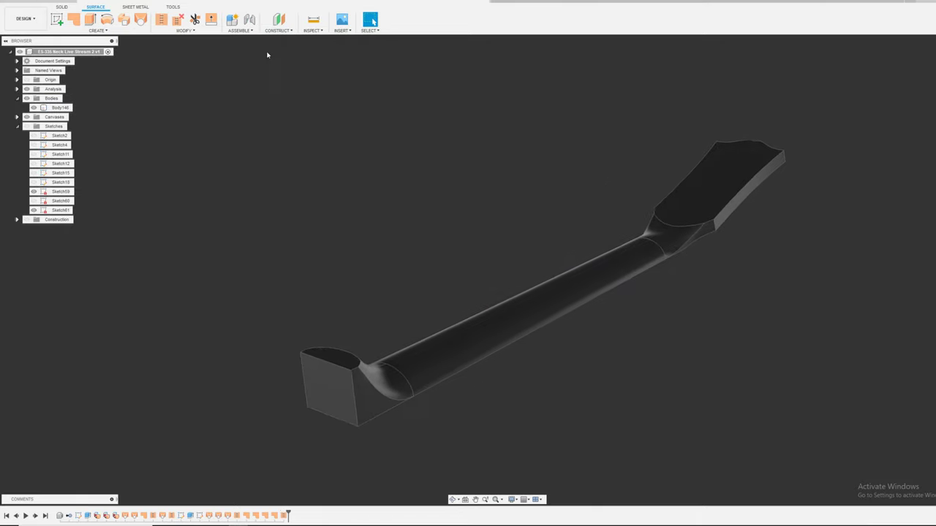
middle_click_drag(469, 191, 472, 184, "shift")
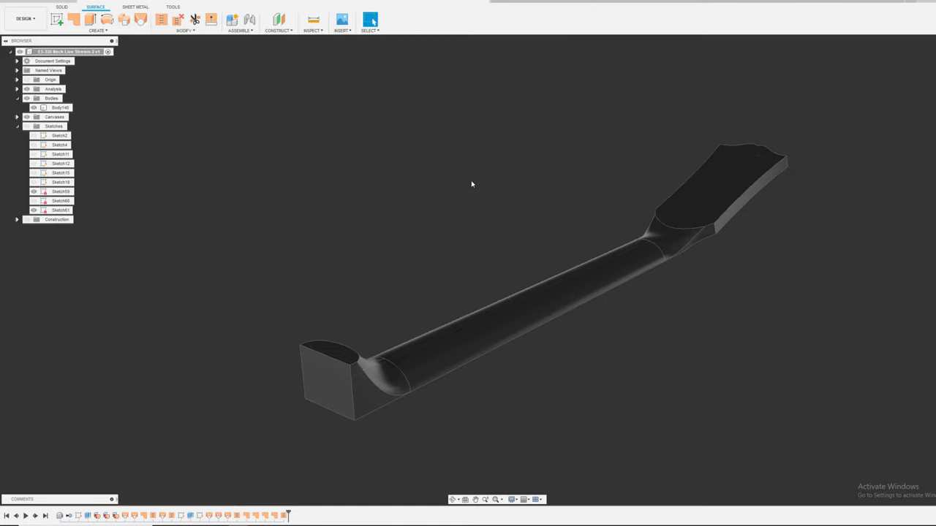
scroll(465, 193, "down", 3)
scroll(531, 243, "up", 6)
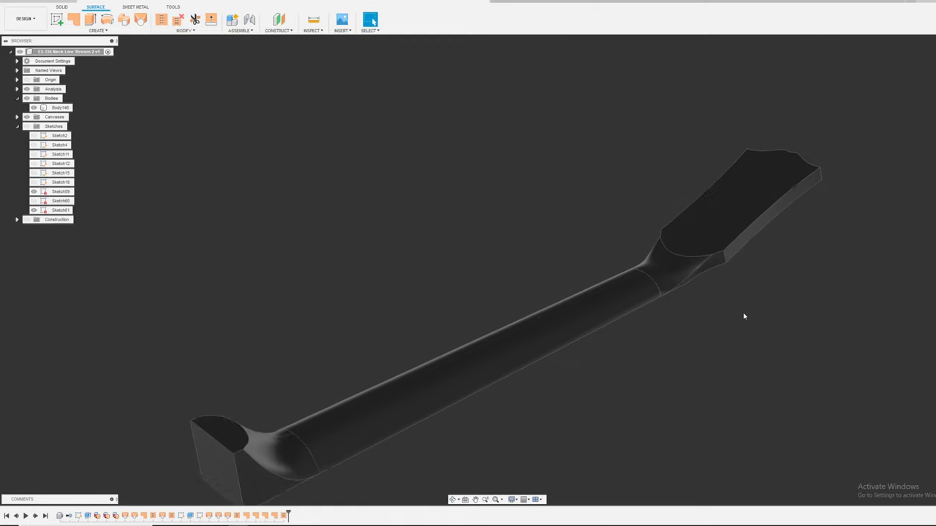
middle_click_drag(631, 293, 664, 334, "shift")
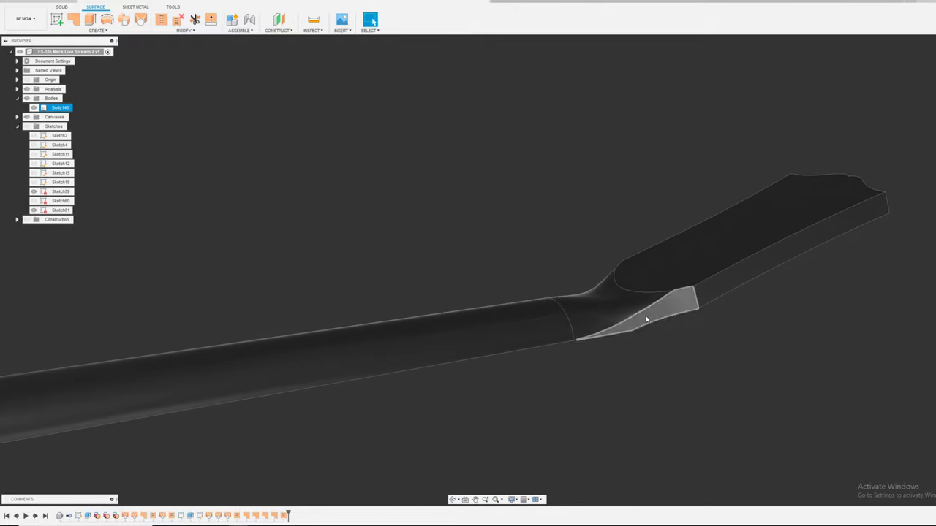
middle_click_drag(606, 339, 688, 319, "shift")
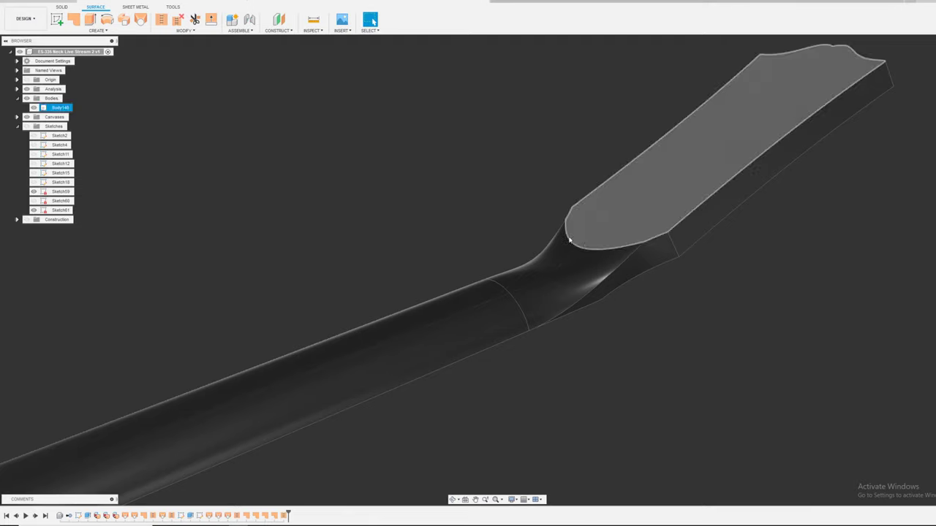
middle_click_drag(585, 282, 378, 292, "shift")
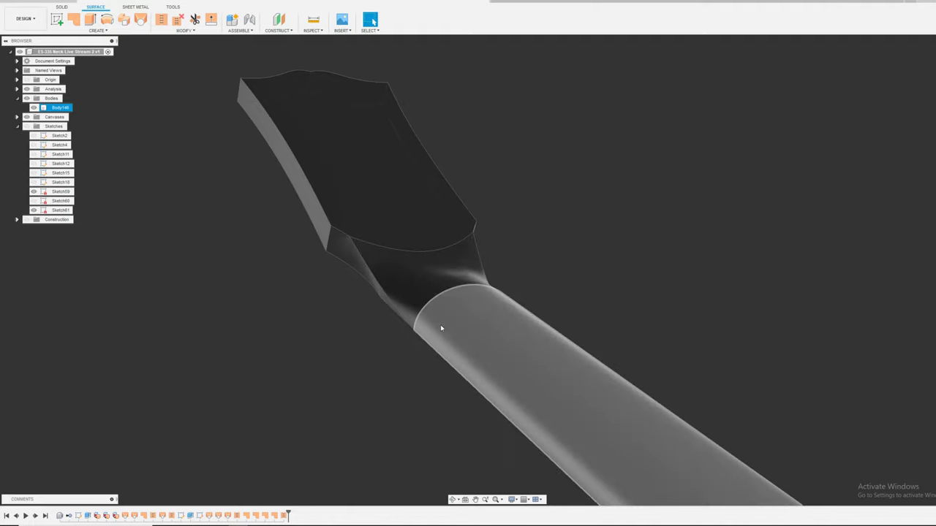
middle_click_drag(441, 326, 609, 298, "shift")
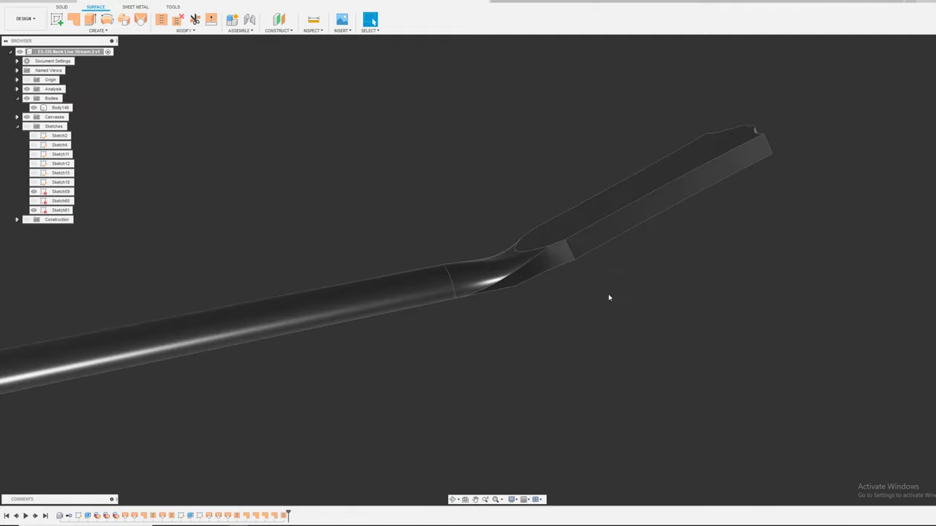
scroll(609, 298, "down", 3)
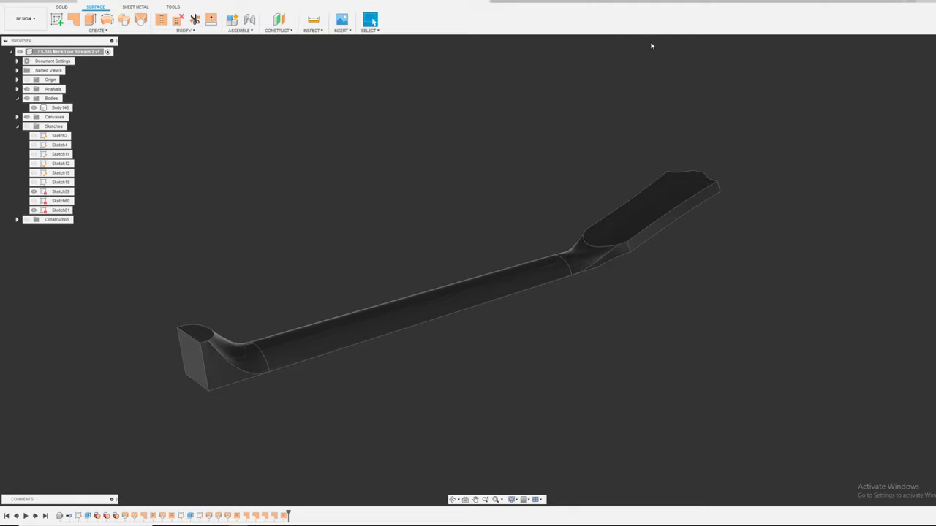
- Switch to the open design of the complete ES-335 guitar and view its body and neck at an angle
left_click(653, 4)
scroll(441, 205, "down", 2)
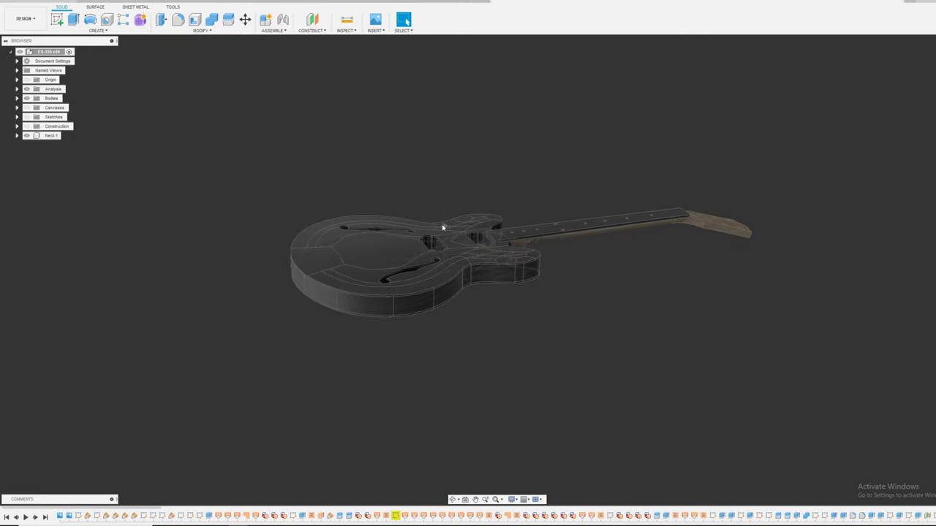
middle_click_drag(442, 229, 613, 313, "shift")
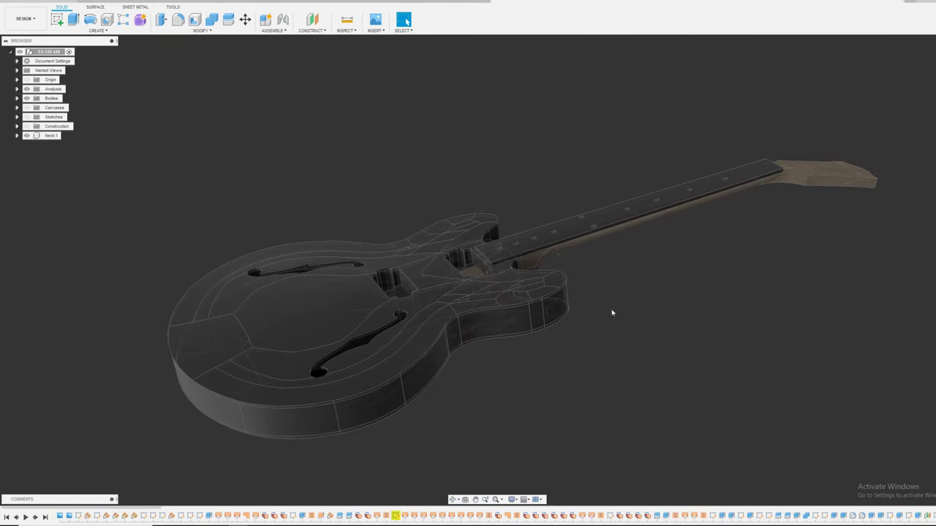